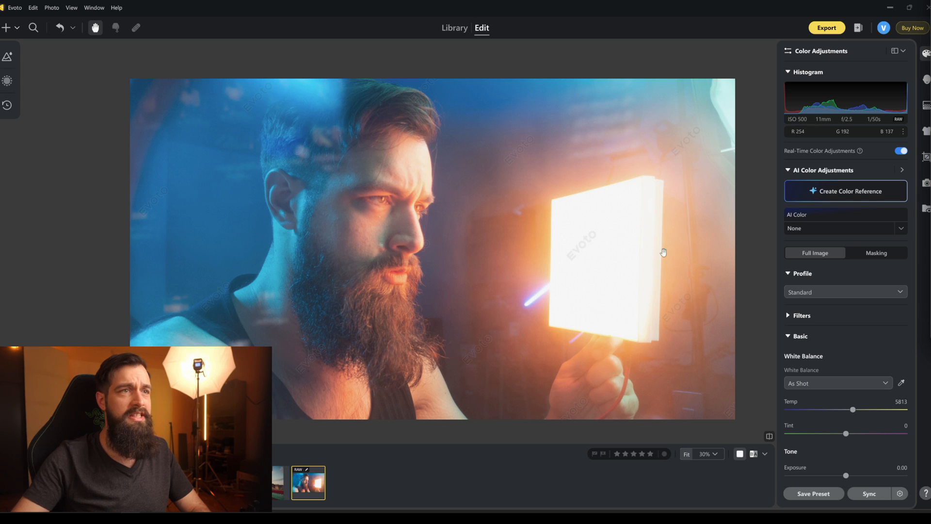
# Flatten the whole photo's tone by setting Exposure to -0.65, Contrast to -36, White to -19 and Black to 34.
pyautogui.scroll(-5, 865, 323)
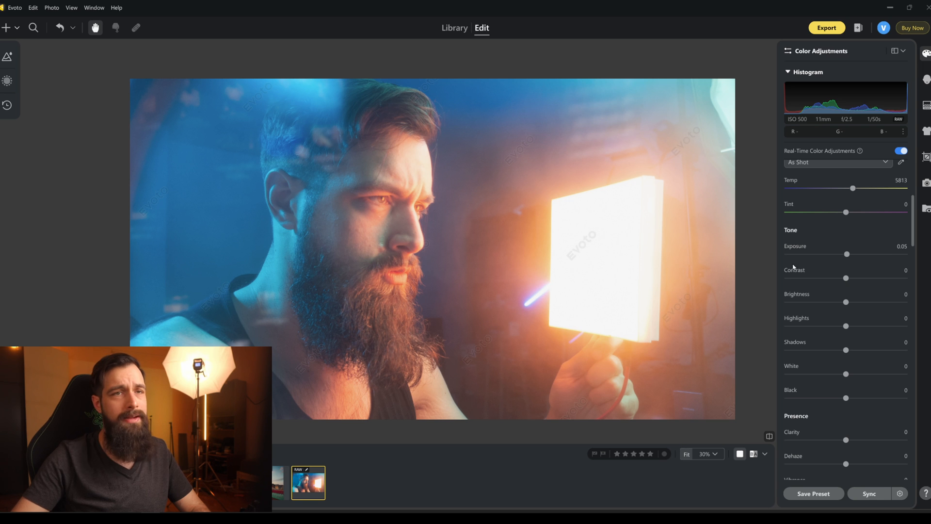
pyautogui.moveTo(849, 257); pyautogui.dragTo(840, 261)
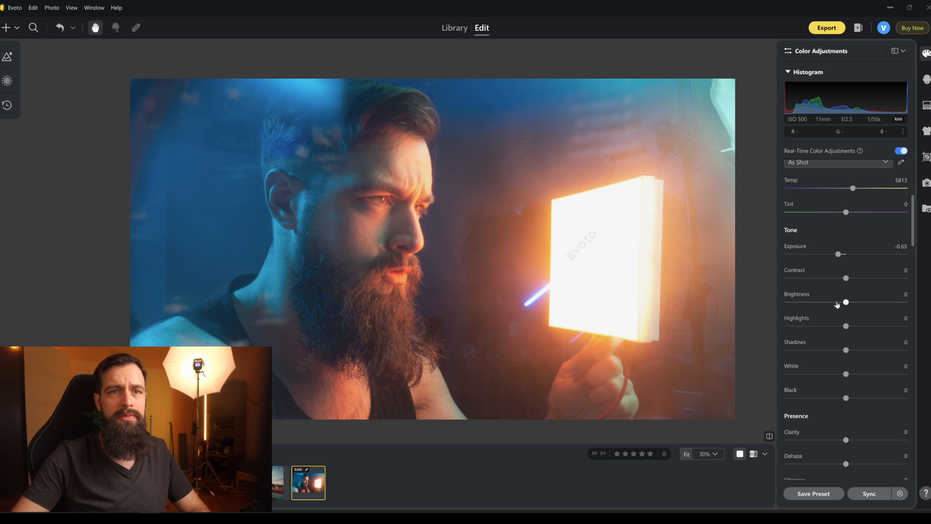
pyautogui.moveTo(846, 286); pyautogui.dragTo(833, 286)
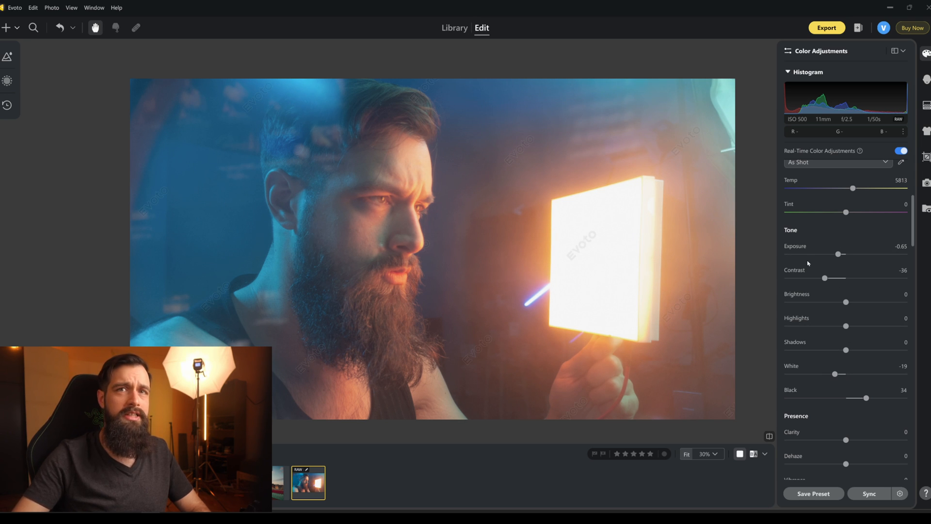
# Push both Saturation and Vibrance of the full image to 100 to exaggerate its colours.
pyautogui.scroll(-3, 808, 290)
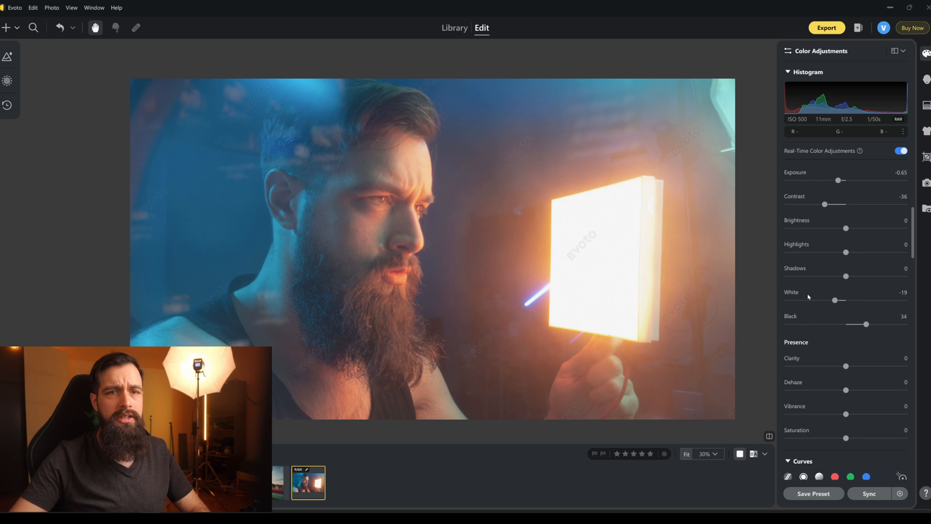
pyautogui.scroll(-3, 843, 439)
pyautogui.click(851, 365)
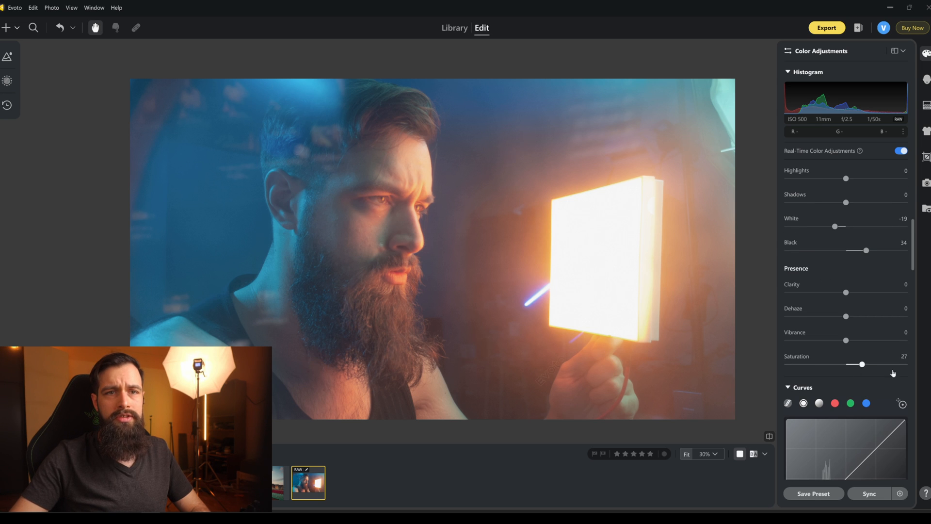
pyautogui.moveTo(865, 371); pyautogui.dragTo(907, 368)
pyautogui.moveTo(845, 340); pyautogui.dragTo(907, 341)
# Adjust the full image's white balance to a Temp of 6801 and a Tint of -8.
pyautogui.scroll(3, 844, 296)
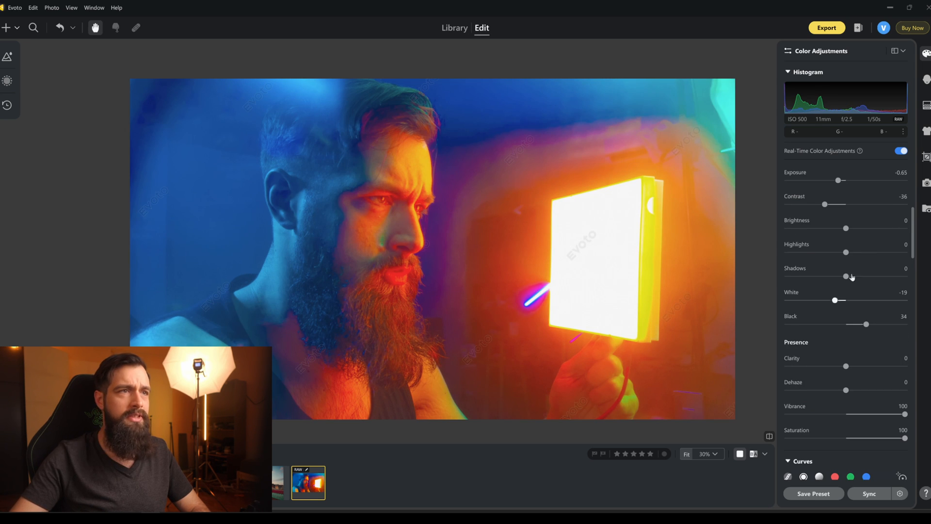
pyautogui.scroll(9, 846, 291)
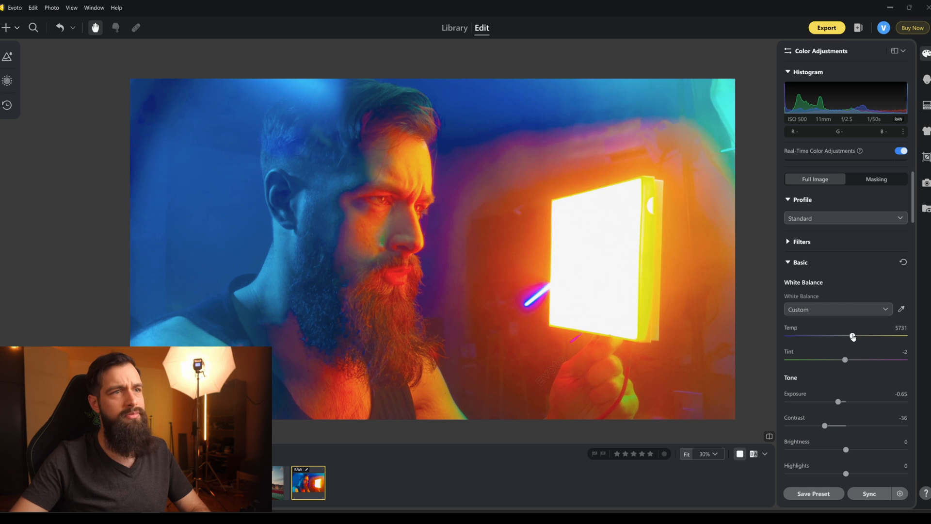
pyautogui.moveTo(854, 336); pyautogui.dragTo(859, 337)
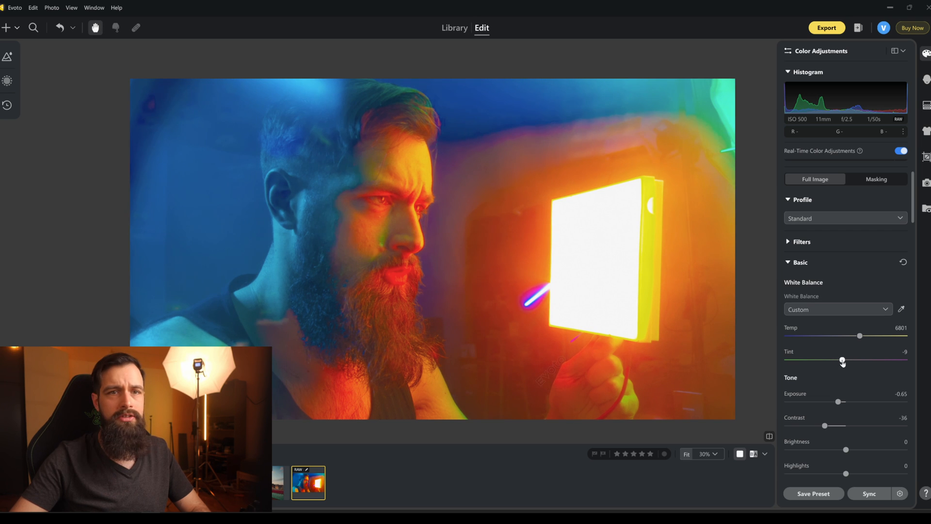
pyautogui.moveTo(842, 362); pyautogui.dragTo(843, 363)
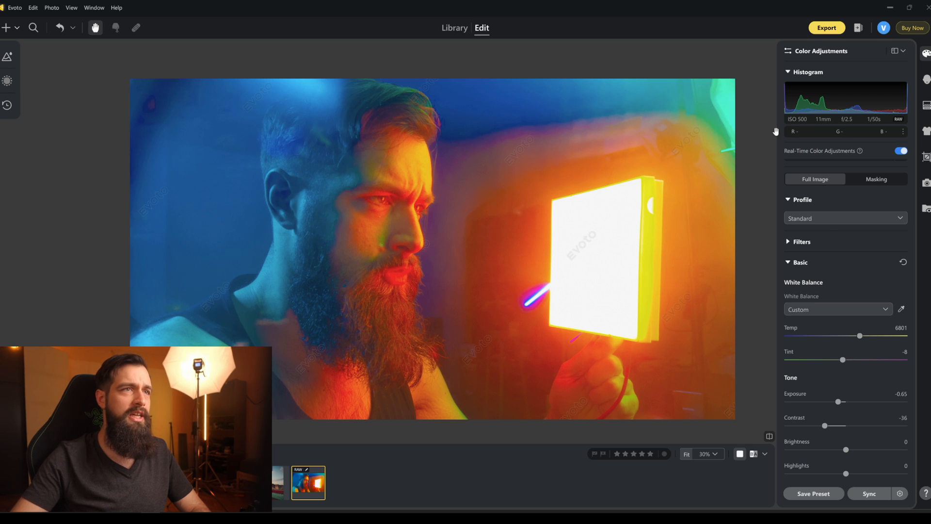
# Reset Vibrance and Saturation to 0 and raise the full image's Clarity to 13.
pyautogui.scroll(-5, 834, 272)
pyautogui.doubleClick(904, 415)
pyautogui.doubleClick(904, 438)
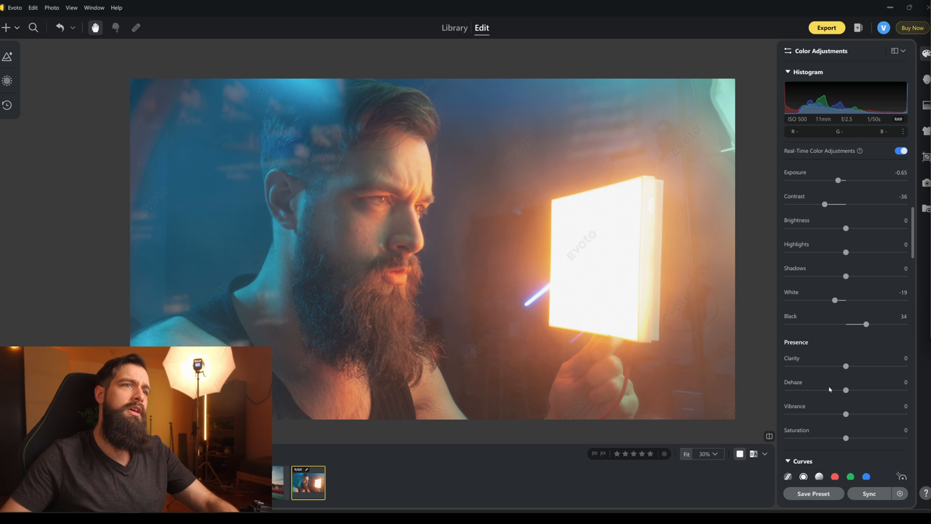
pyautogui.moveTo(846, 367); pyautogui.dragTo(850, 368)
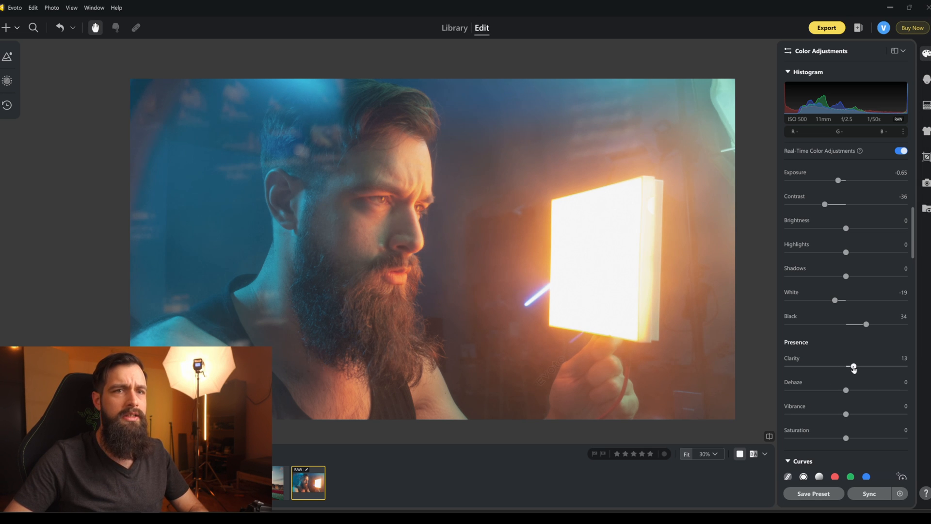
# Create a radial gradient mask with a large circle between the man's face and the glowing light panel.
pyautogui.click(8, 30)
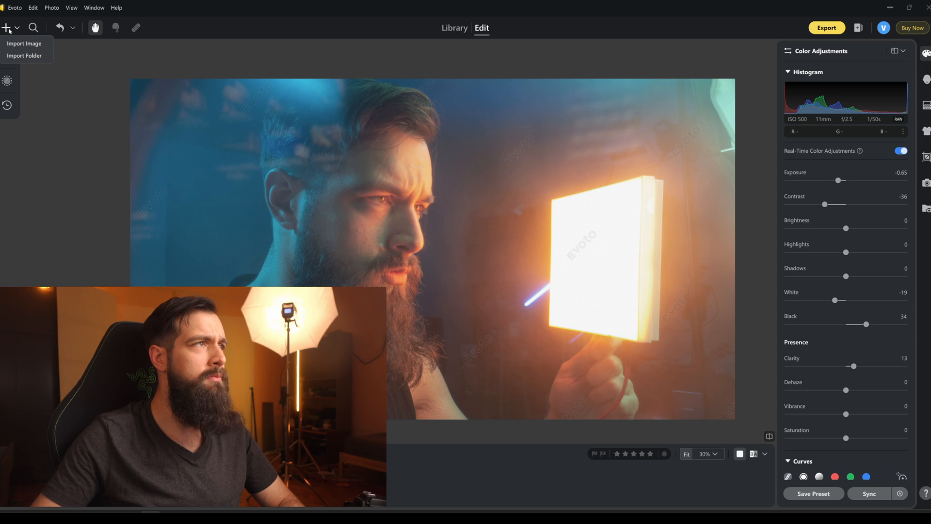
pyautogui.click(6, 80)
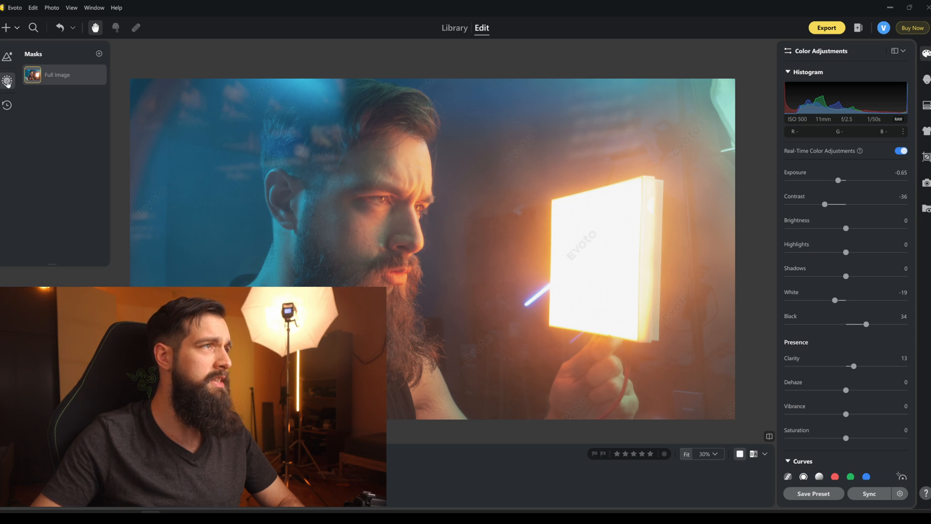
pyautogui.click(97, 54)
pyautogui.click(121, 92)
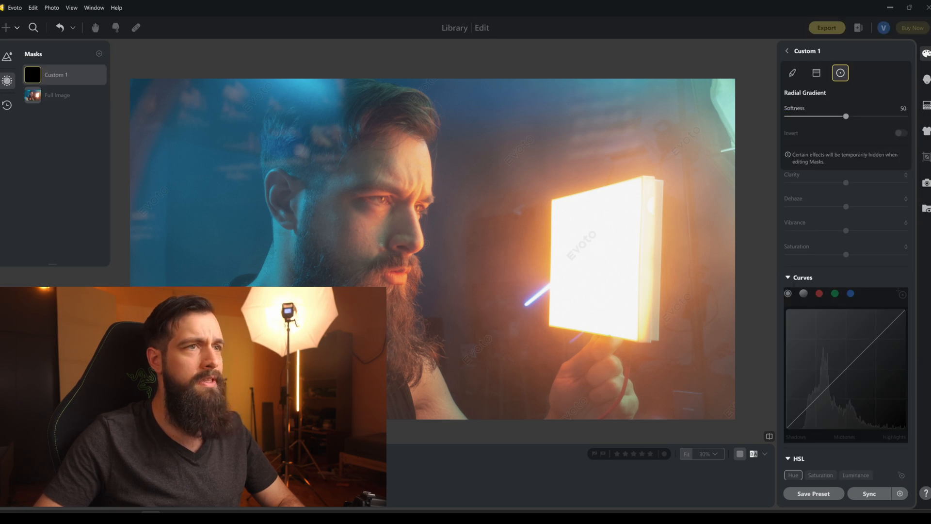
pyautogui.click(457, 257)
pyautogui.moveTo(444, 250); pyautogui.dragTo(285, 100)
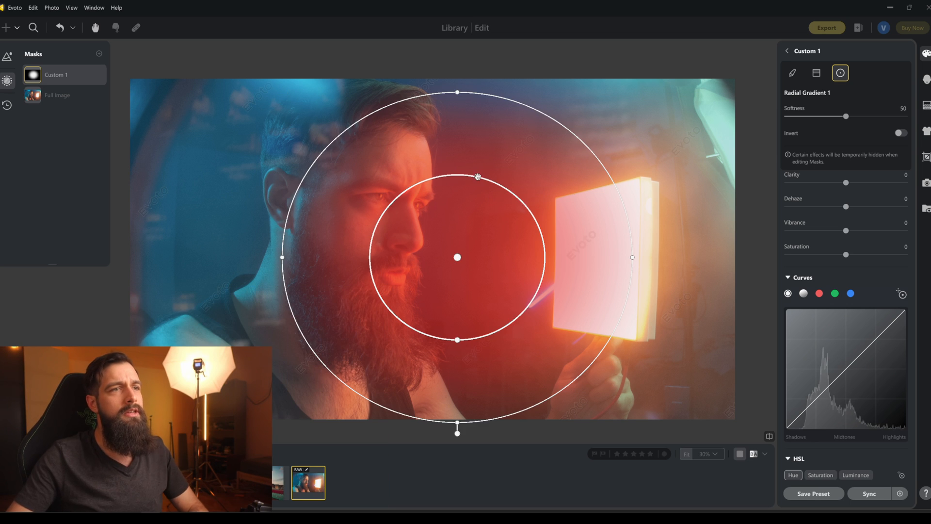
# Shrink the radial gradient's width and height and centre it over the front of the man's face.
pyautogui.moveTo(284, 259); pyautogui.dragTo(335, 257)
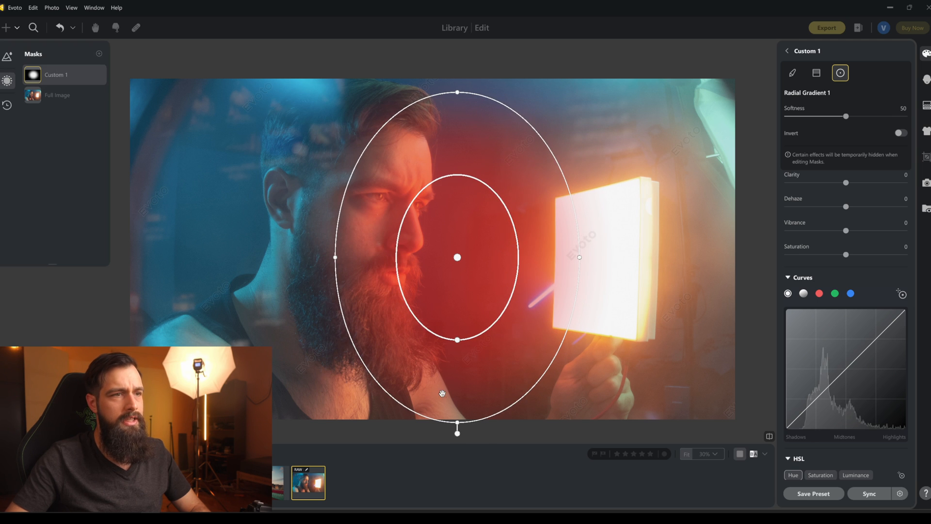
pyautogui.moveTo(459, 424); pyautogui.dragTo(459, 401)
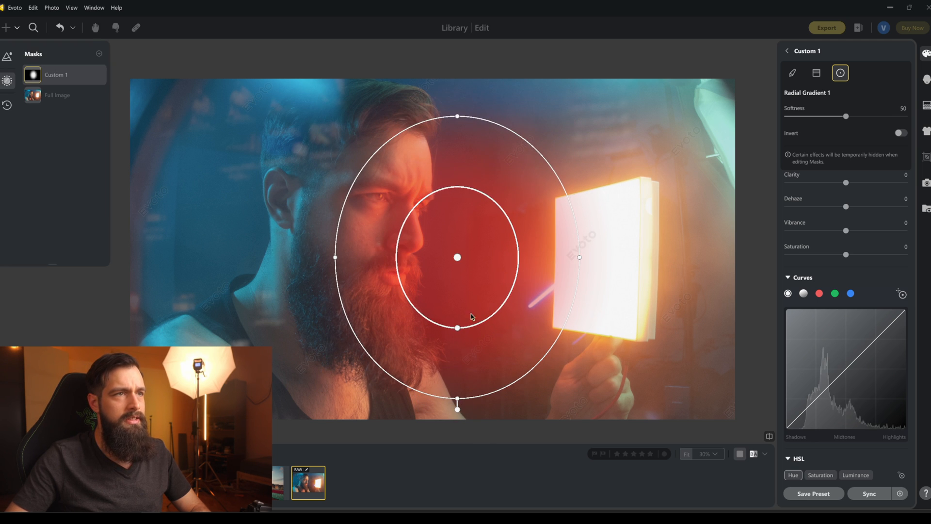
pyautogui.moveTo(474, 274); pyautogui.dragTo(445, 232)
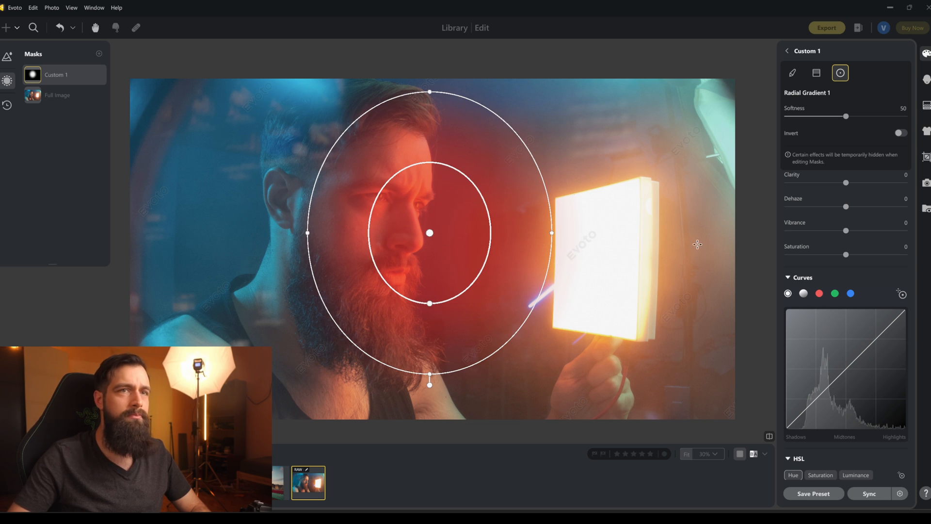
# Set Sharpen to 34 for the face mask.
pyautogui.scroll(-5, 803, 257)
pyautogui.scroll(-6, 804, 266)
pyautogui.scroll(4, 807, 266)
pyautogui.scroll(-4, 811, 264)
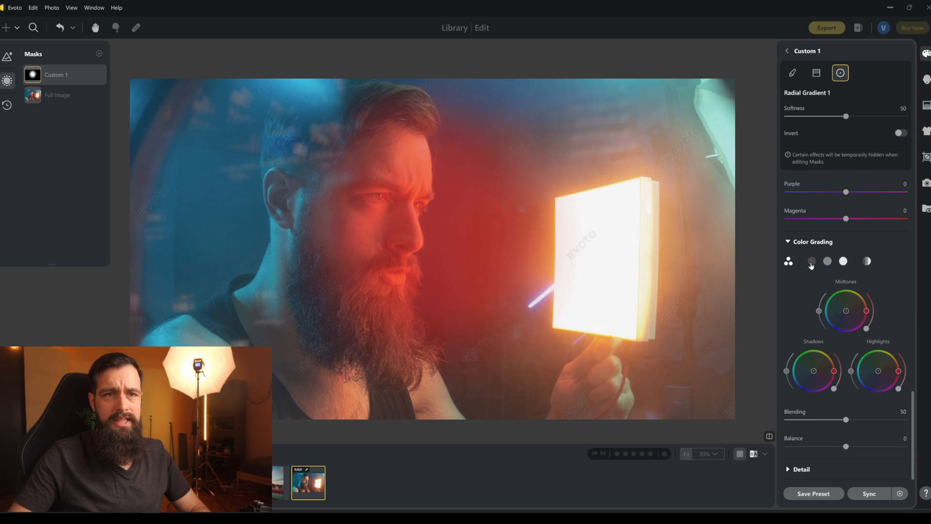
pyautogui.click(788, 469)
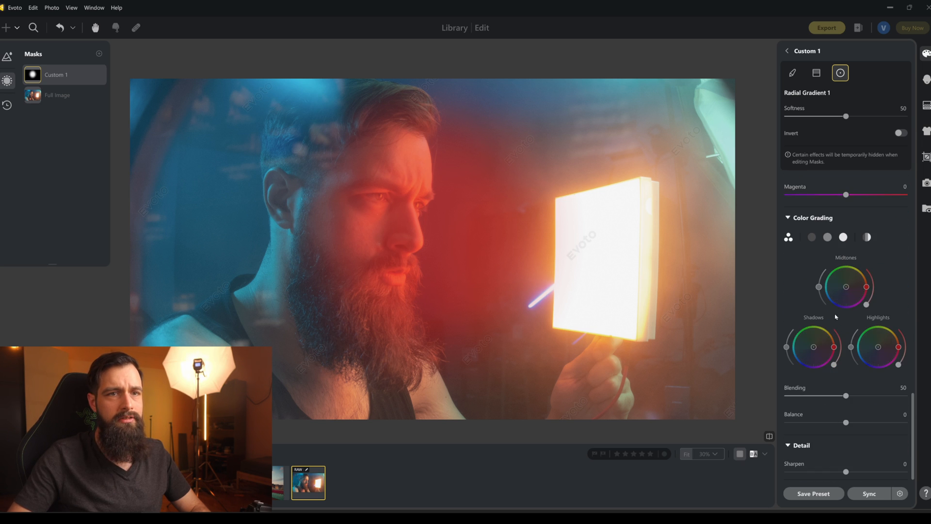
pyautogui.moveTo(854, 475); pyautogui.dragTo(863, 474)
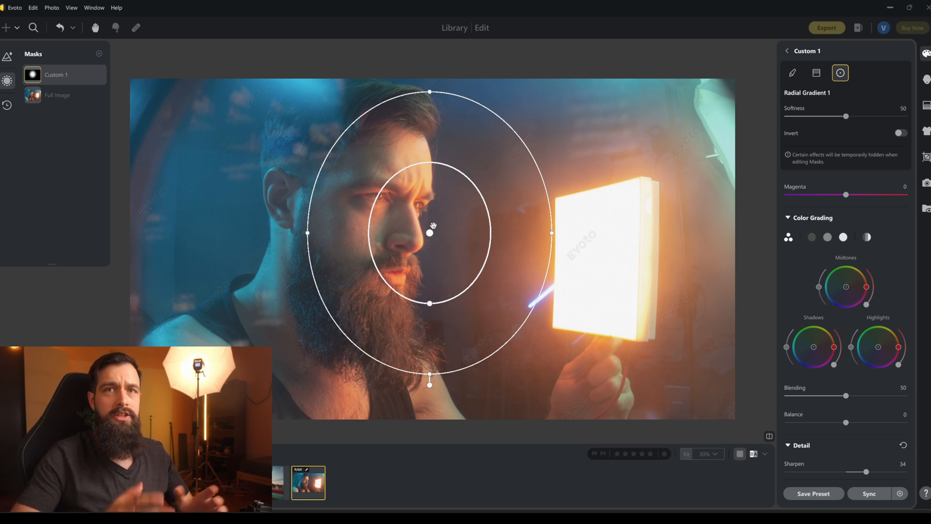
# Add a second radial gradient mask that extends beyond the whole photo, with its Softness at 28.
pyautogui.click(57, 95)
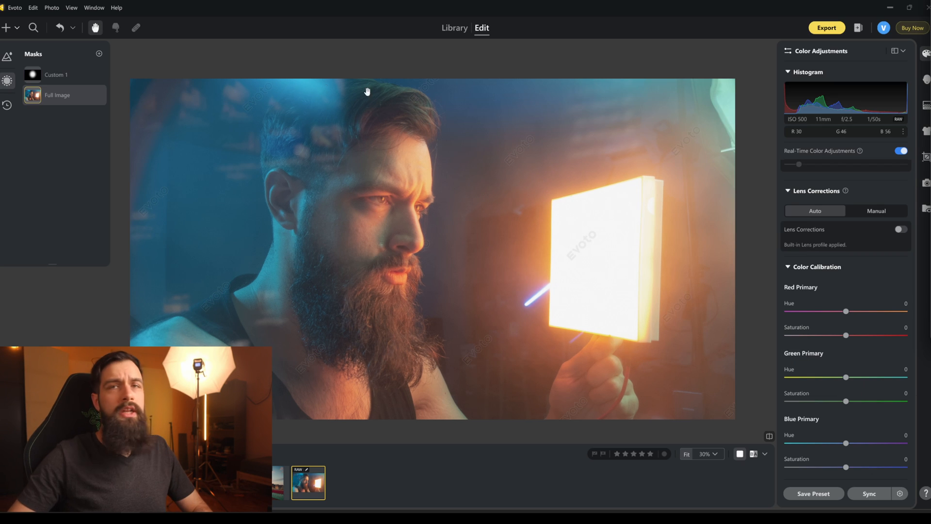
pyautogui.click(99, 53)
pyautogui.click(122, 92)
pyautogui.scroll(-4, 383, 266)
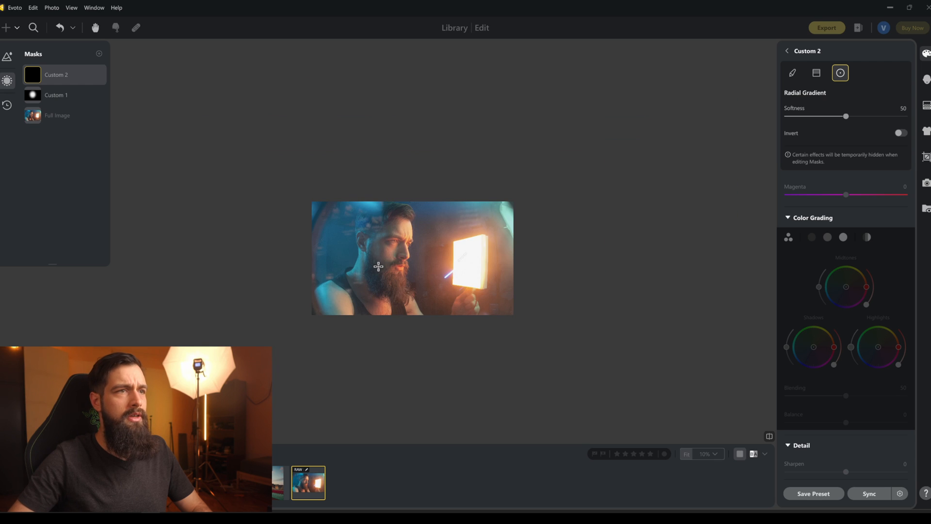
pyautogui.moveTo(417, 257); pyautogui.dragTo(285, 144)
pyautogui.moveTo(418, 313); pyautogui.dragTo(418, 339)
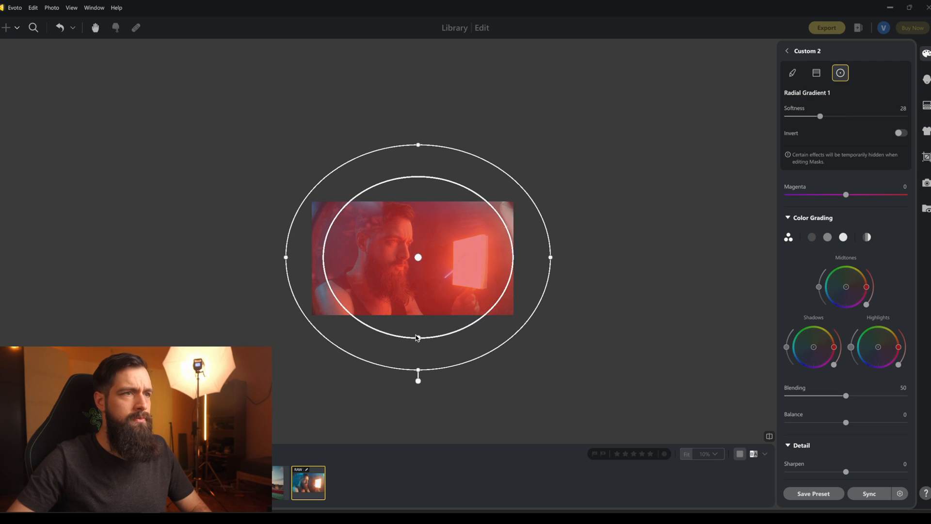
# Invert the large radial mask so it affects the photo's edges, and set its Softness to 33.
pyautogui.click(899, 133)
pyautogui.scroll(10, 846, 315)
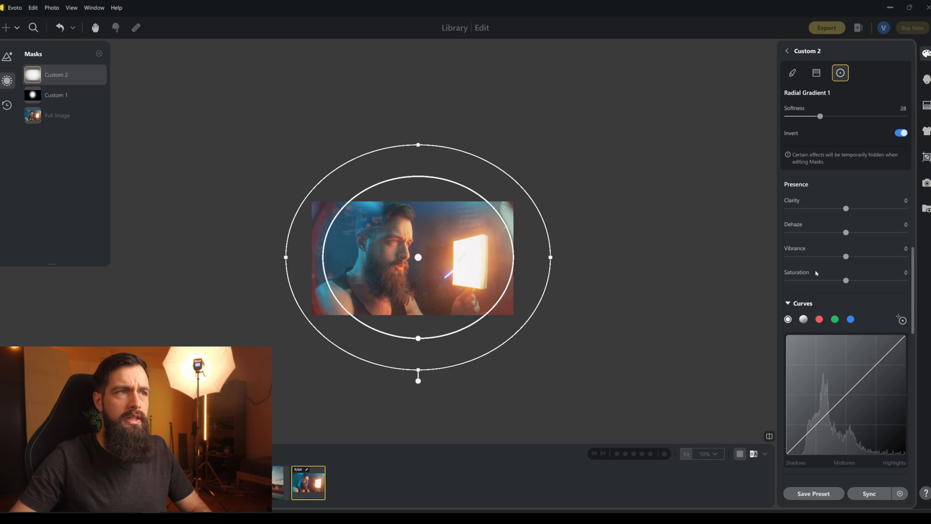
pyautogui.moveTo(419, 339); pyautogui.dragTo(418, 333)
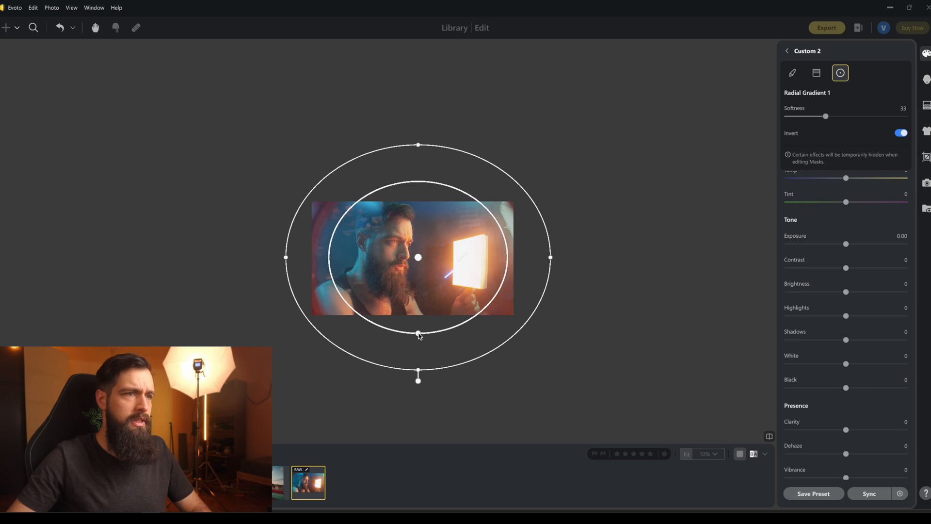
# Set the edge mask's Exposure to -0.80, Contrast to 47, Highlights to 51 and Shadows to 53.
pyautogui.moveTo(845, 245); pyautogui.dragTo(865, 270)
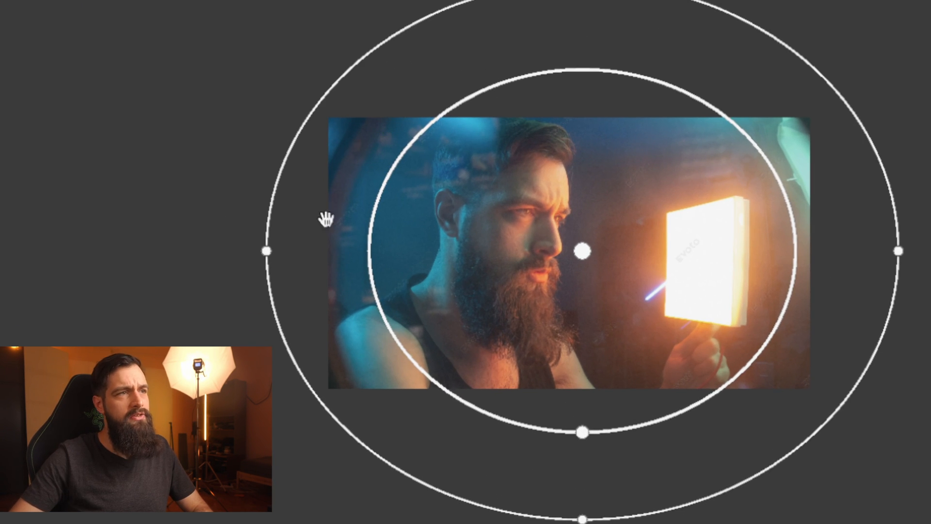
pyautogui.scroll(3, 331, 313)
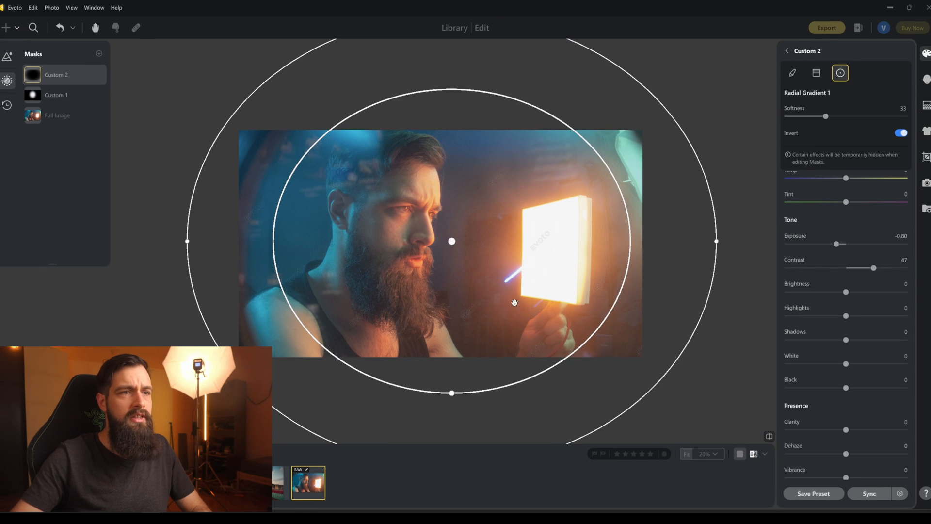
pyautogui.moveTo(874, 272); pyautogui.dragTo(875, 270)
pyautogui.click(847, 317)
pyautogui.moveTo(870, 316); pyautogui.dragTo(877, 341)
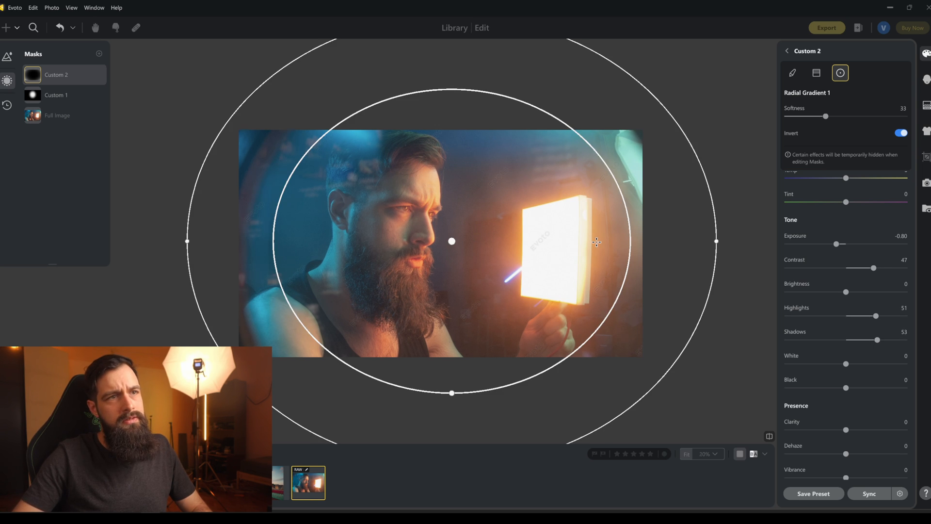
# Compare the photo with the edge mask hidden and shown, and set the mask's White to 27.
pyautogui.scroll(-2, 557, 256)
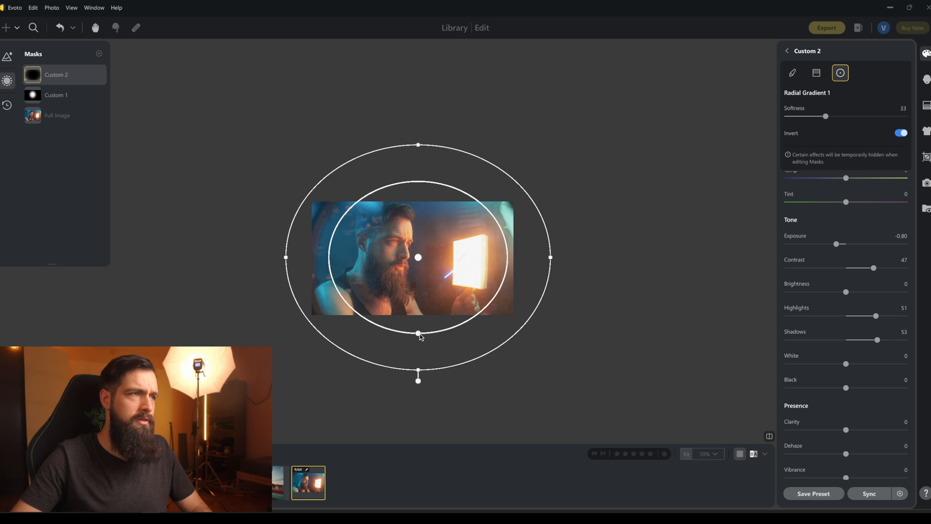
pyautogui.click(100, 77)
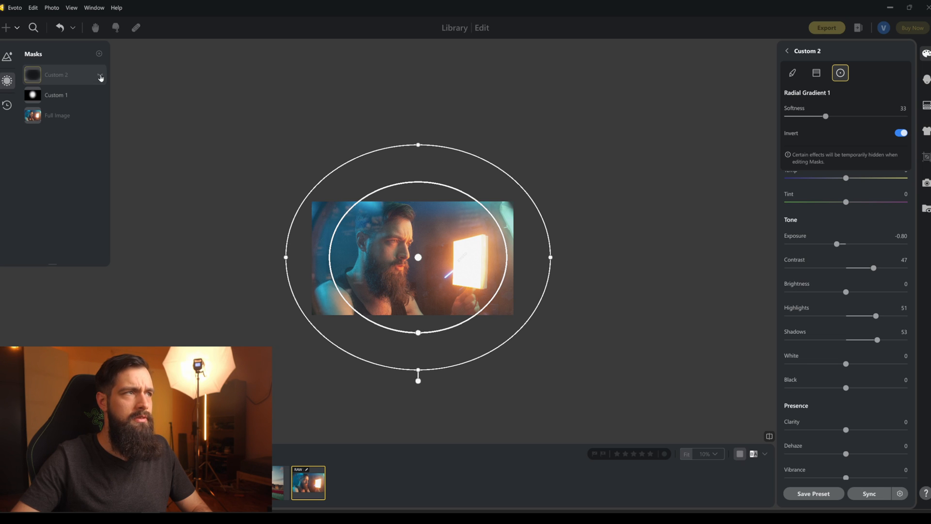
pyautogui.click(100, 76)
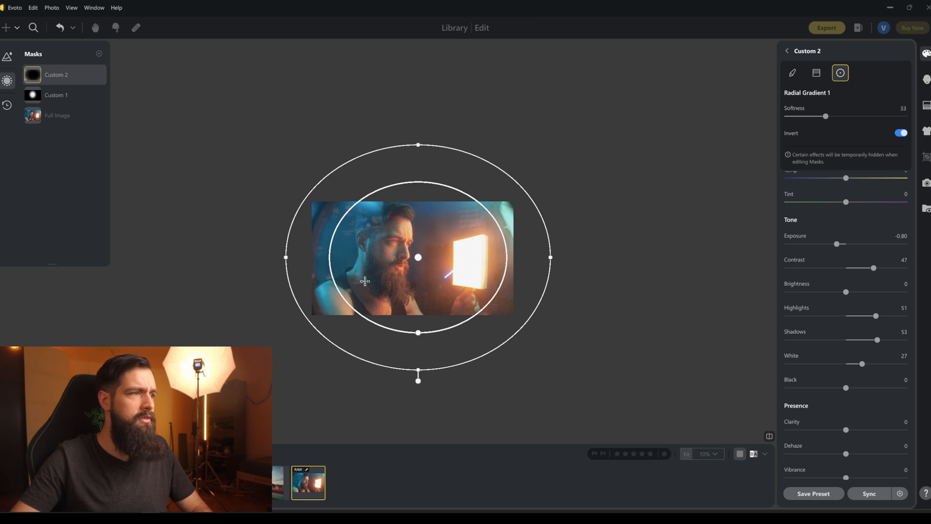
pyautogui.scroll(1, 383, 274)
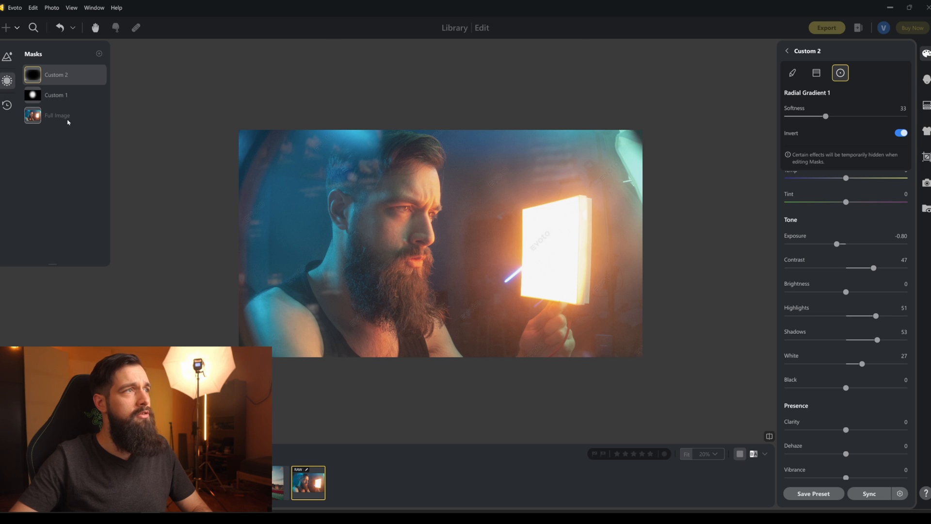
# Bend the full image's red curve into a very slight S with one point in the highlights and one in the shadows.
pyautogui.click(925, 54)
pyautogui.scroll(-10, 822, 274)
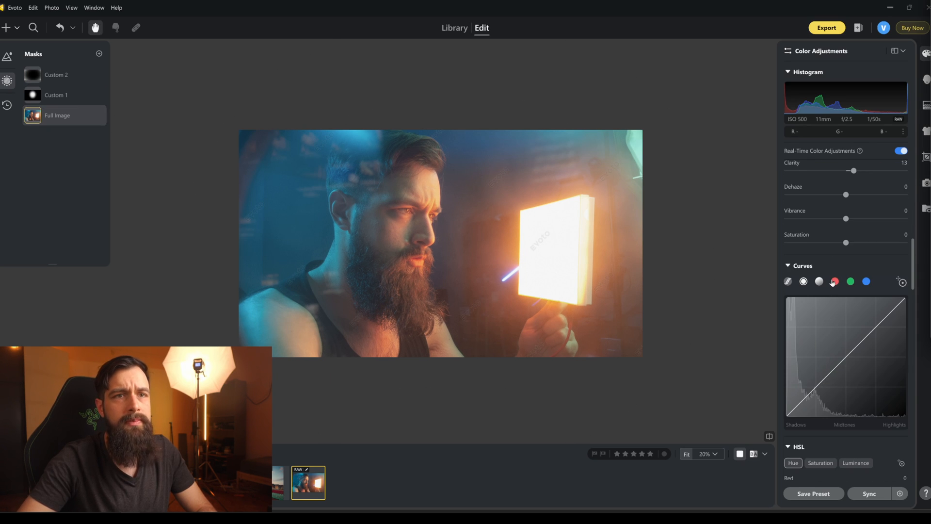
pyautogui.click(833, 282)
pyautogui.moveTo(872, 331); pyautogui.dragTo(870, 329)
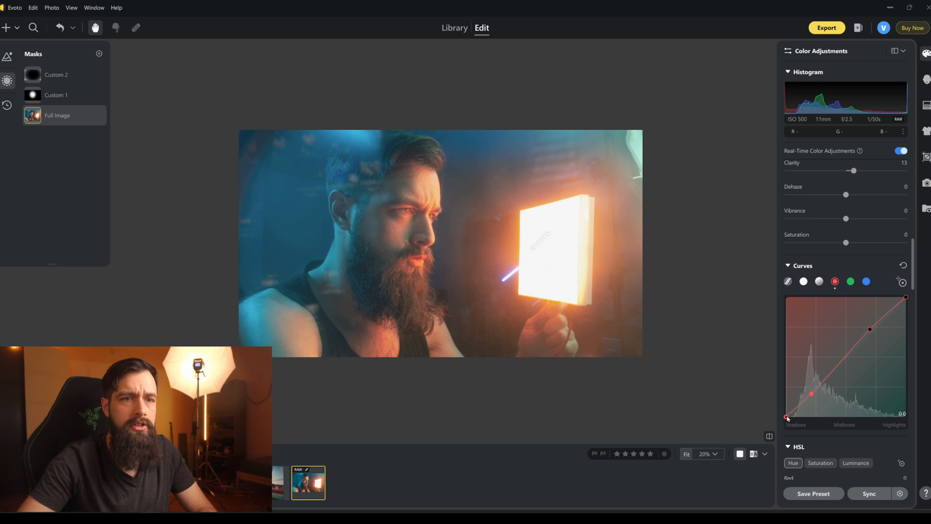
# Anchor the green curve's highlights and pull its shadows down, and bend the blue curve slightly below the diagonal.
pyautogui.click(851, 282)
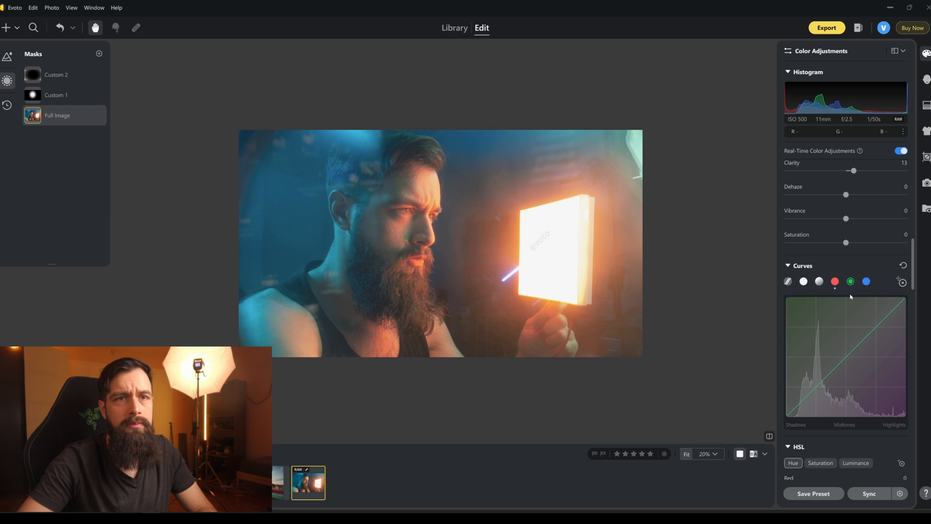
pyautogui.click(866, 334)
pyautogui.moveTo(813, 388); pyautogui.dragTo(806, 404)
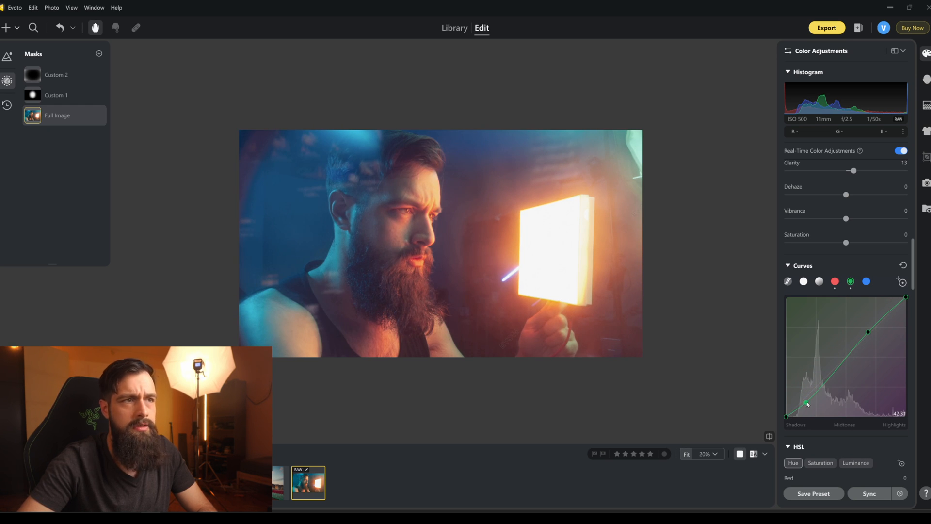
pyautogui.click(865, 281)
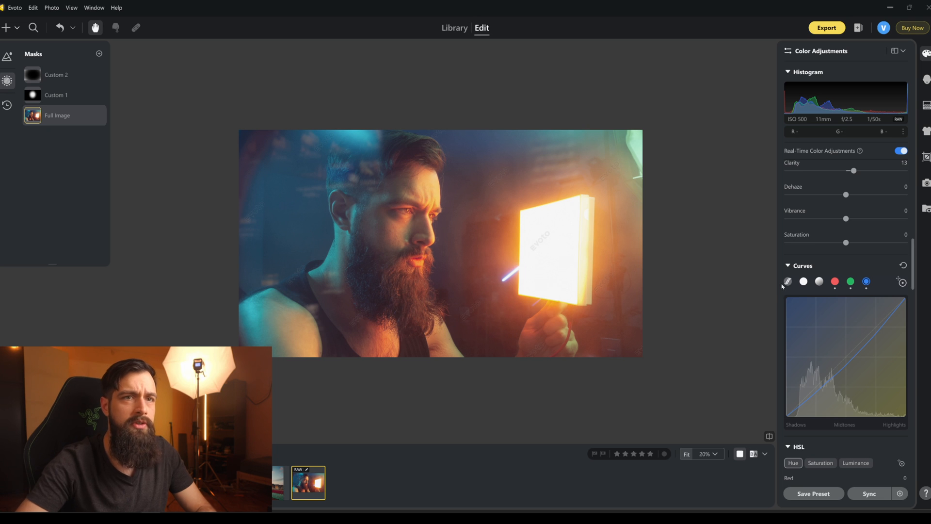
# Shape the composite curve into an S with slightly lifted blacks, lowered shadows, raised highlights and a midtone point near 127, 135.
pyautogui.click(803, 281)
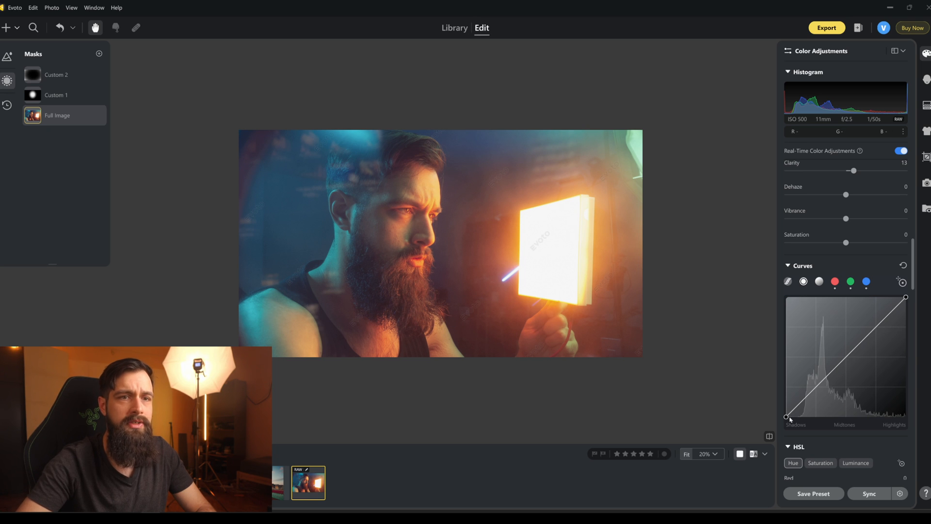
pyautogui.moveTo(792, 411); pyautogui.dragTo(796, 410)
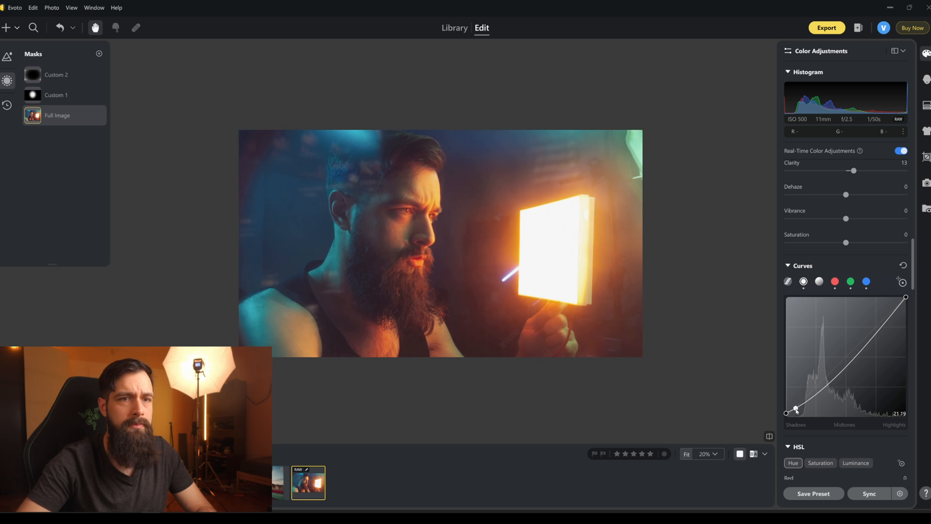
pyautogui.moveTo(874, 328); pyautogui.dragTo(875, 325)
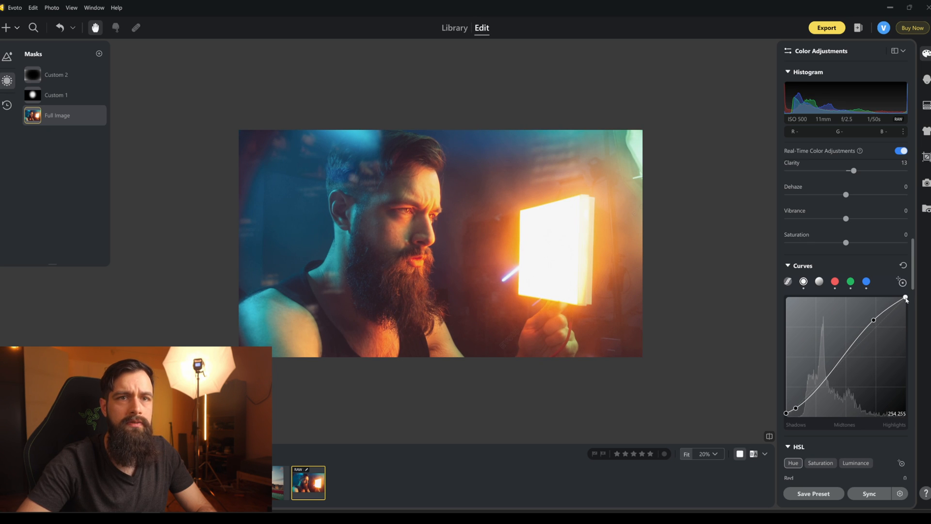
pyautogui.moveTo(875, 320); pyautogui.dragTo(882, 313)
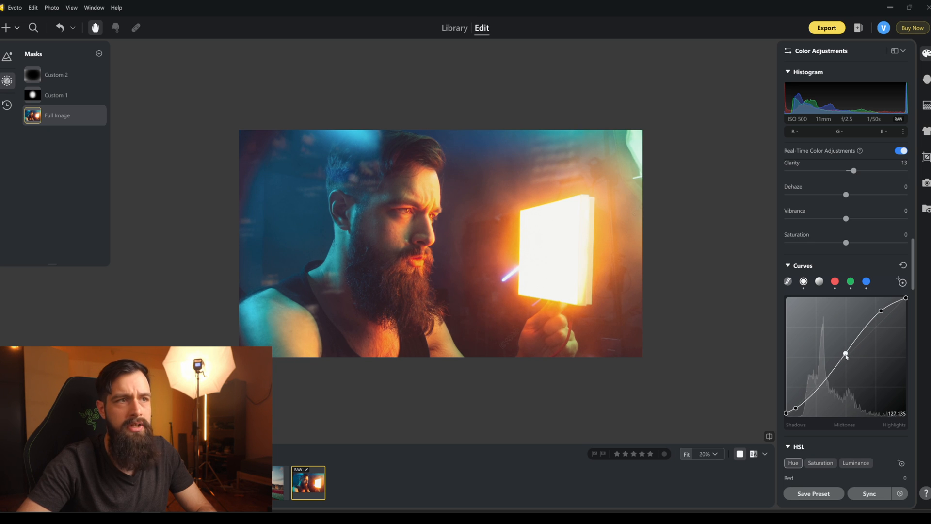
pyautogui.moveTo(798, 402); pyautogui.dragTo(799, 402)
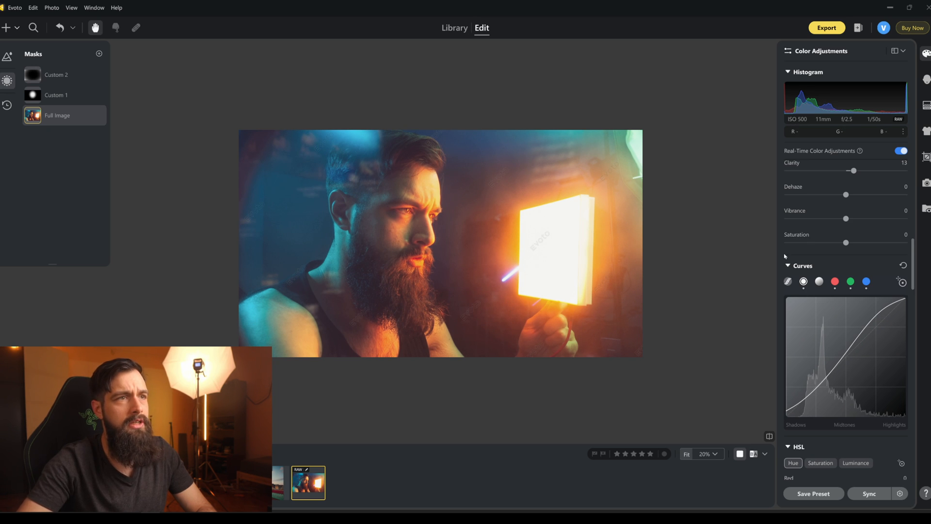
pyautogui.scroll(3, 782, 252)
pyautogui.scroll(2, 840, 309)
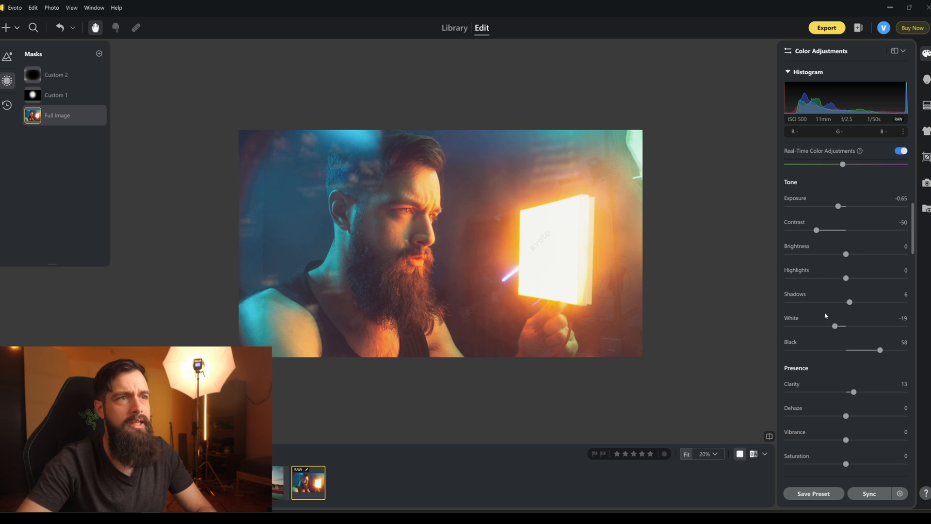
pyautogui.scroll(-5, 872, 292)
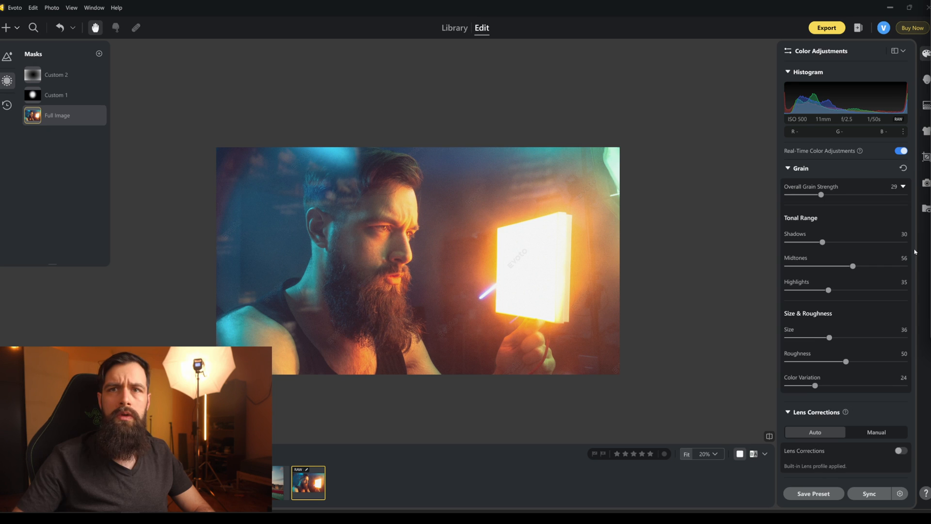
# Add a brush mask and paint it over the man's dark tank top with Size 90, Softness 100 and Flow 75.
pyautogui.click(99, 55)
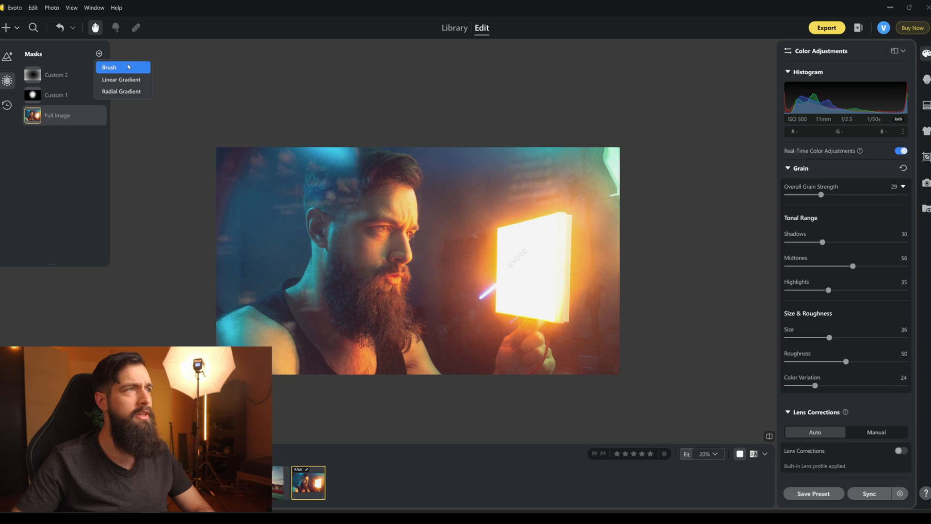
pyautogui.click(127, 67)
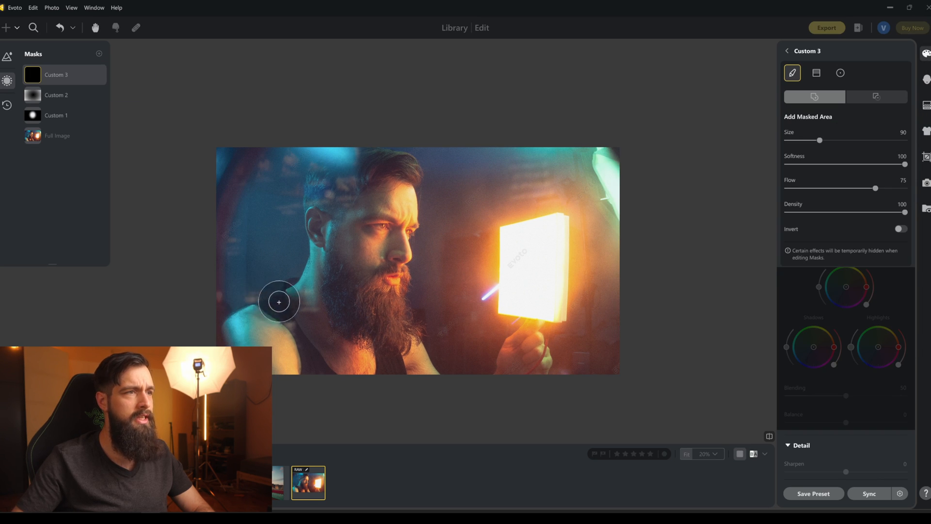
pyautogui.moveTo(281, 289)
pyautogui.mouseDown()
pyautogui.moveTo(312, 376)
pyautogui.moveTo(332, 378)
pyautogui.mouseUp()
pyautogui.moveTo(394, 363)
pyautogui.mouseDown()
pyautogui.moveTo(389, 355)
pyautogui.moveTo(393, 365)
pyautogui.mouseUp()
pyautogui.moveTo(343, 312); pyautogui.dragTo(374, 347)
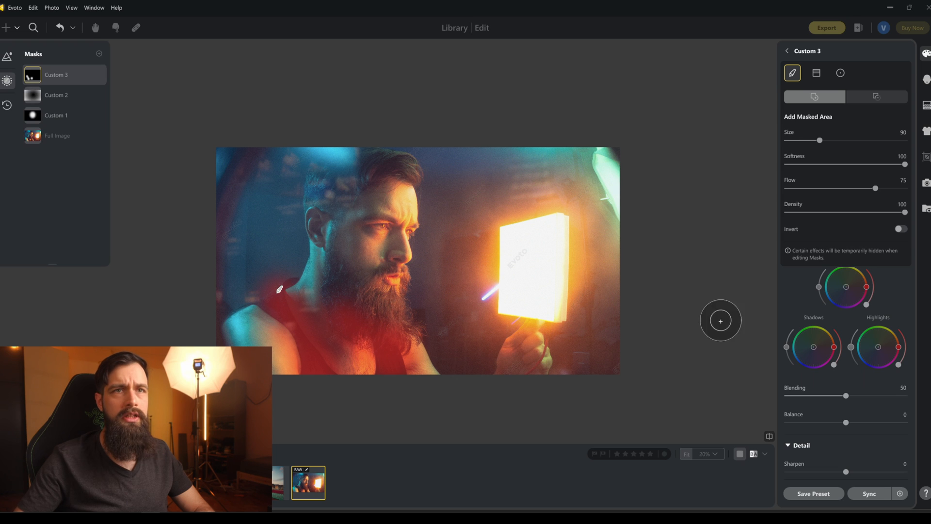
# Set the brush mask's Exposure to -0.25 and paint more of the lower tank top, the arm and the nearby corner into it.
pyautogui.scroll(5, 834, 331)
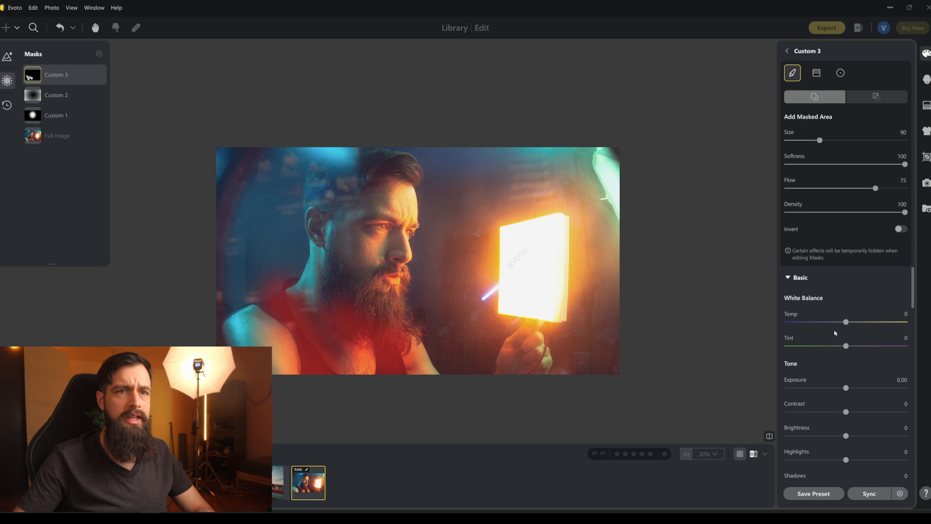
pyautogui.moveTo(846, 388); pyautogui.dragTo(843, 388)
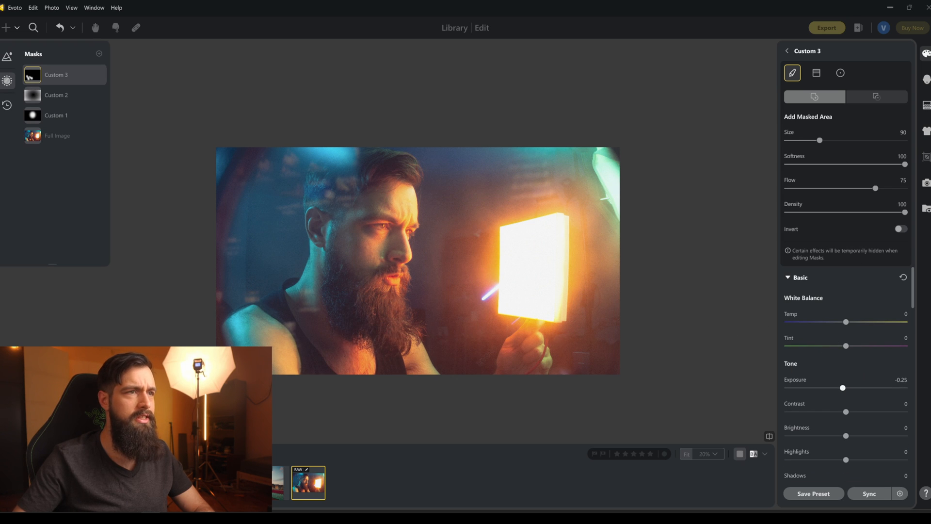
pyautogui.moveTo(305, 342); pyautogui.dragTo(321, 381)
pyautogui.moveTo(402, 386); pyautogui.dragTo(383, 382)
pyautogui.moveTo(264, 363); pyautogui.dragTo(279, 367)
pyautogui.moveTo(222, 353); pyautogui.dragTo(227, 372)
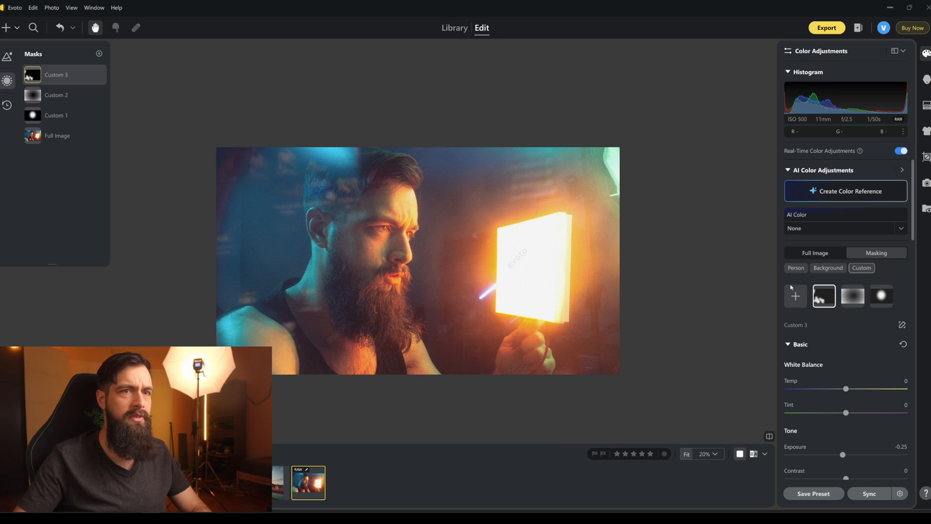
# Reopen the brush mask for editing and paint the dark background on both sides of the raised hand into it.
pyautogui.moveTo(822, 295)
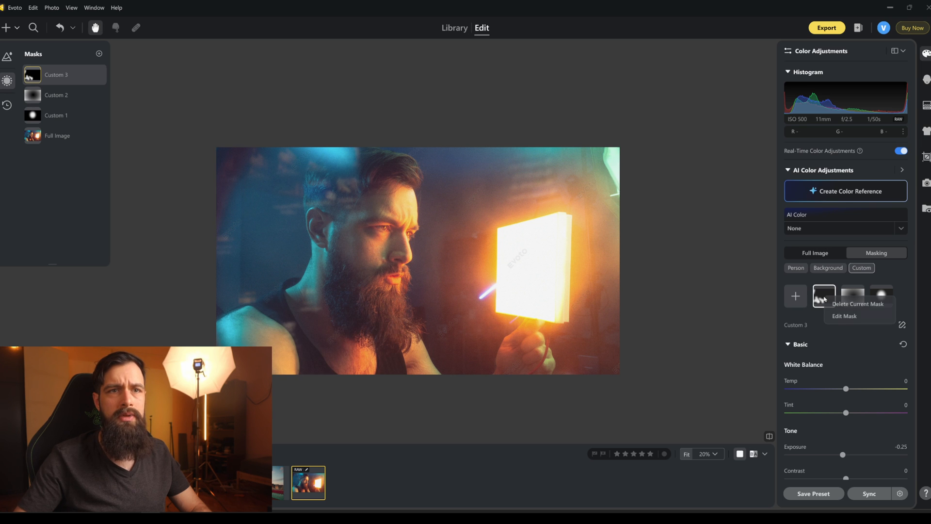
pyautogui.click(829, 313)
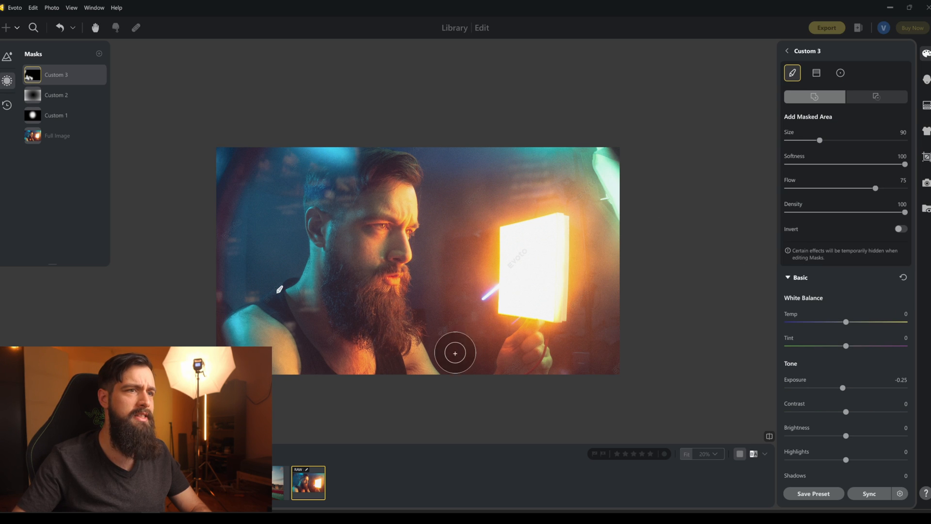
pyautogui.moveTo(435, 326)
pyautogui.mouseDown()
pyautogui.moveTo(455, 357)
pyautogui.moveTo(486, 331)
pyautogui.moveTo(448, 362)
pyautogui.moveTo(473, 364)
pyautogui.moveTo(477, 339)
pyautogui.mouseUp()
pyautogui.moveTo(578, 355); pyautogui.dragTo(600, 352)
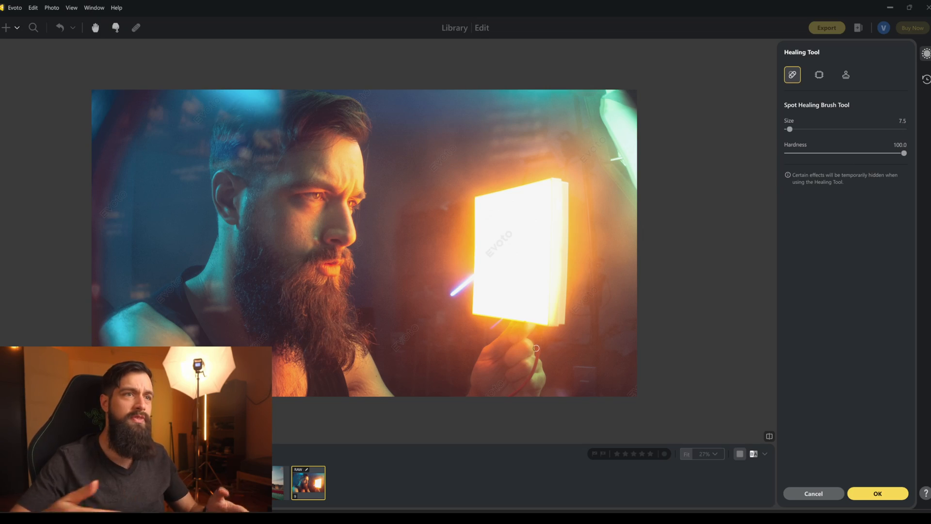
# Remove the two purple-blue light streaks beside and below the light panel with the Spot Healing Brush at Size 7.5.
pyautogui.scroll(5, 469, 298)
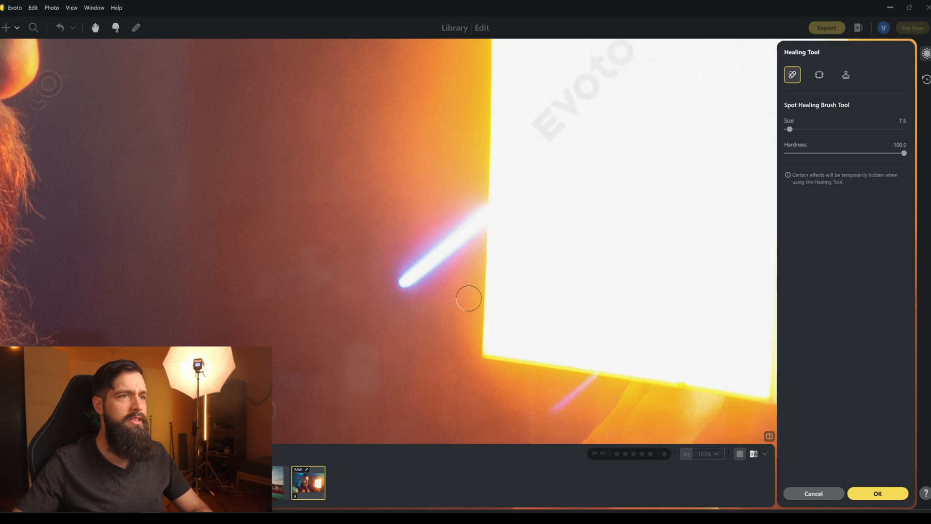
pyautogui.moveTo(401, 208)
pyautogui.mouseDown()
pyautogui.moveTo(472, 191)
pyautogui.moveTo(456, 225)
pyautogui.moveTo(374, 270)
pyautogui.moveTo(401, 270)
pyautogui.moveTo(540, 129)
pyautogui.moveTo(568, 139)
pyautogui.moveTo(562, 170)
pyautogui.moveTo(486, 156)
pyautogui.moveTo(412, 214)
pyautogui.moveTo(577, 83)
pyautogui.mouseUp()
pyautogui.press('space')
pyautogui.moveTo(528, 376)
pyautogui.mouseDown()
pyautogui.moveTo(412, 170)
pyautogui.moveTo(293, 234)
pyautogui.mouseUp()
pyautogui.moveTo(562, 236); pyautogui.dragTo(427, 354)
pyautogui.scroll(-5, 466, 333)
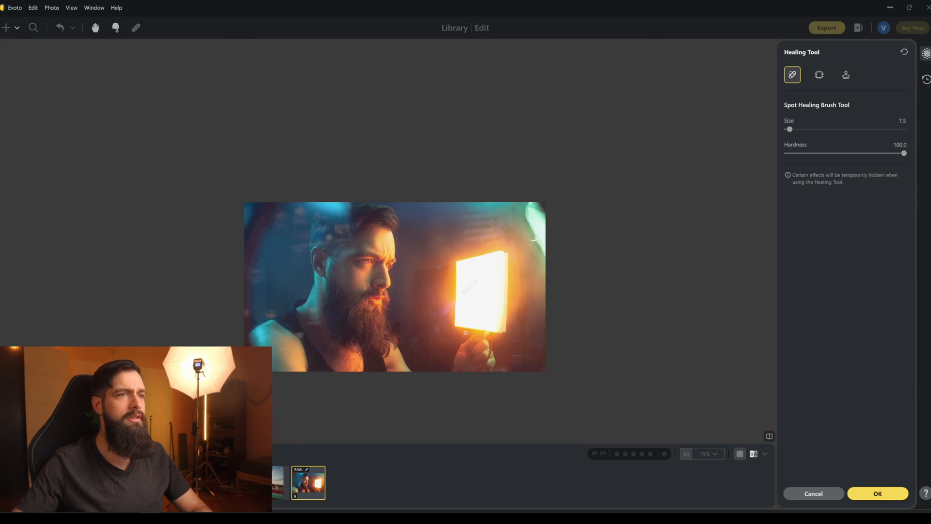
# Heal the background left of the light panel with the Spot Healing Brush at Size 20.5 and apply the healing.
pyautogui.scroll(2, 439, 319)
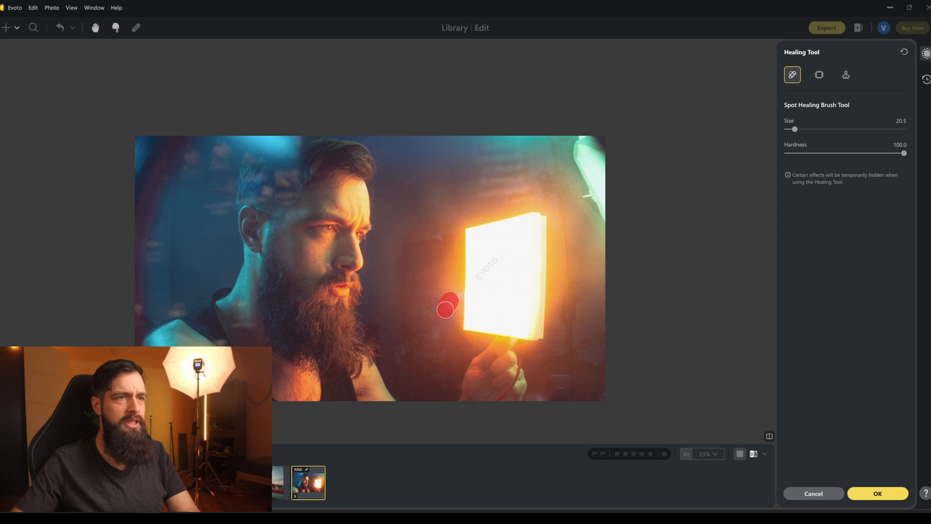
pyautogui.moveTo(449, 301); pyautogui.dragTo(449, 298)
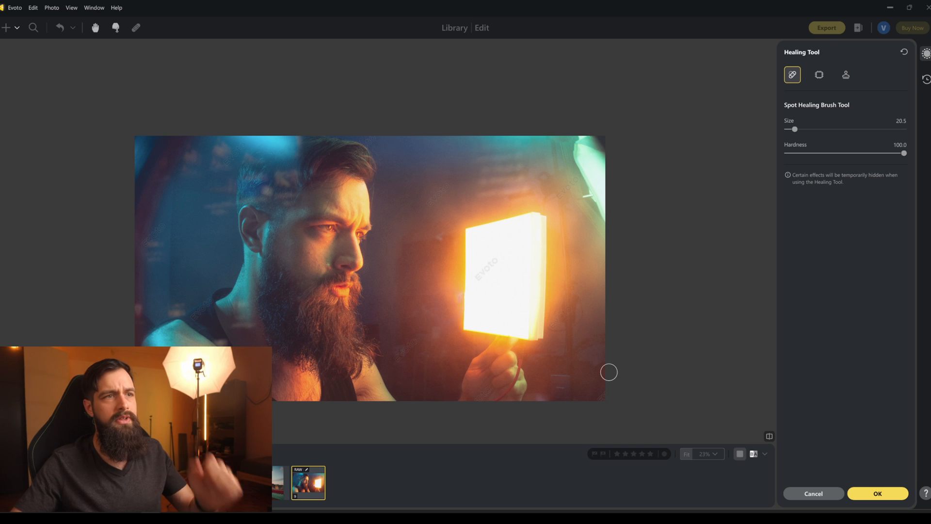
pyautogui.click(464, 301)
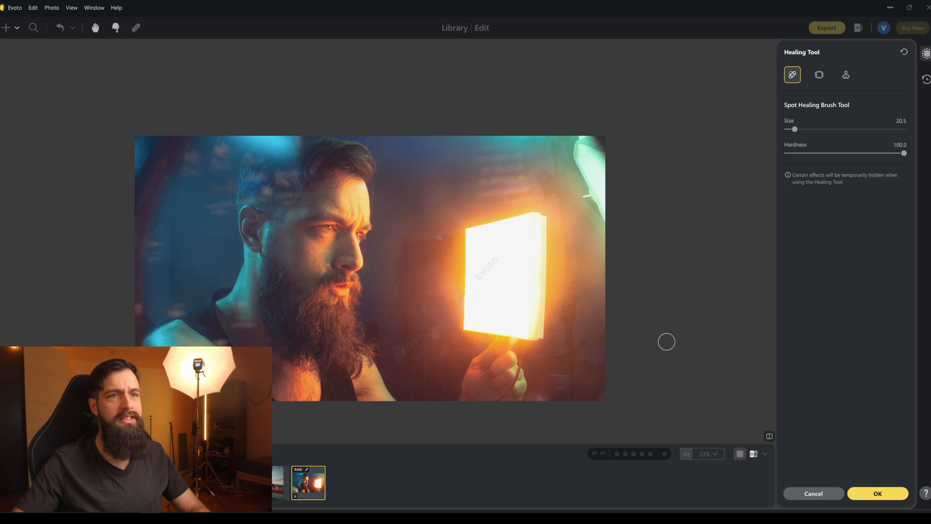
pyautogui.click(883, 493)
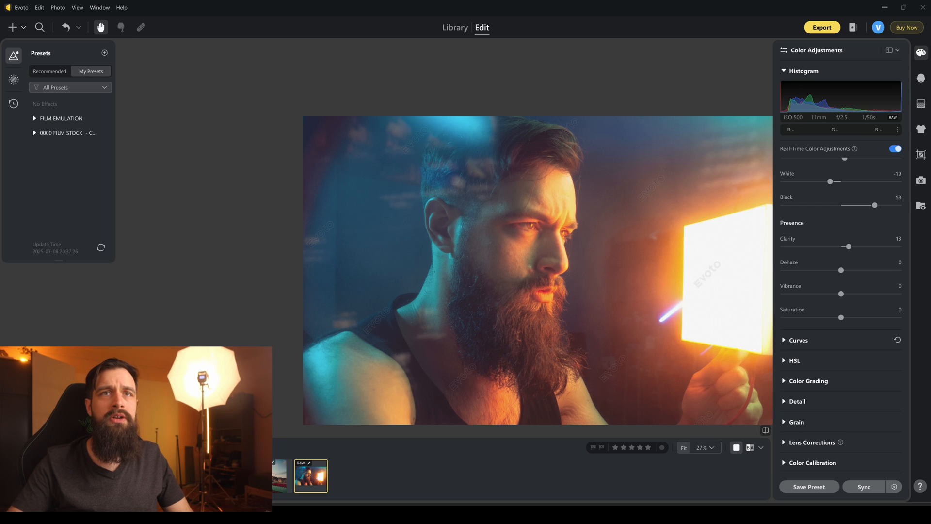
# Retouch the man's facial skin with Portrait Retouching, setting Freckles & Acne to 79 and Freckles to 50.
pyautogui.click(921, 78)
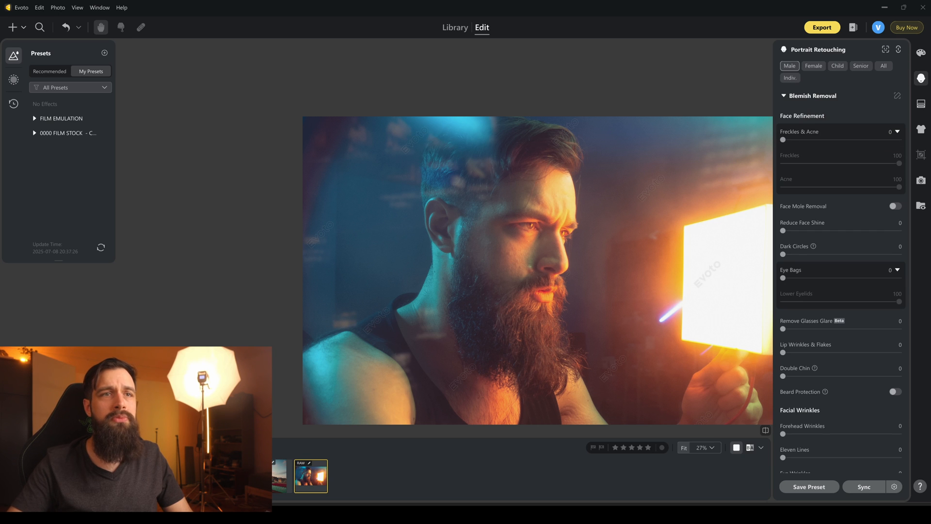
pyautogui.scroll(8, 508, 268)
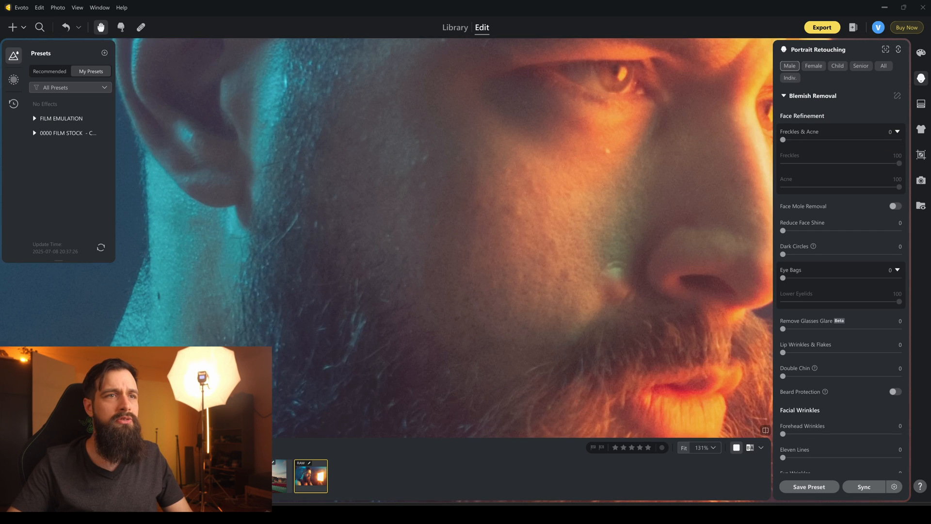
pyautogui.moveTo(507, 268); pyautogui.dragTo(431, 397)
pyautogui.moveTo(507, 243); pyautogui.dragTo(434, 318)
pyautogui.moveTo(465, 301); pyautogui.dragTo(456, 211)
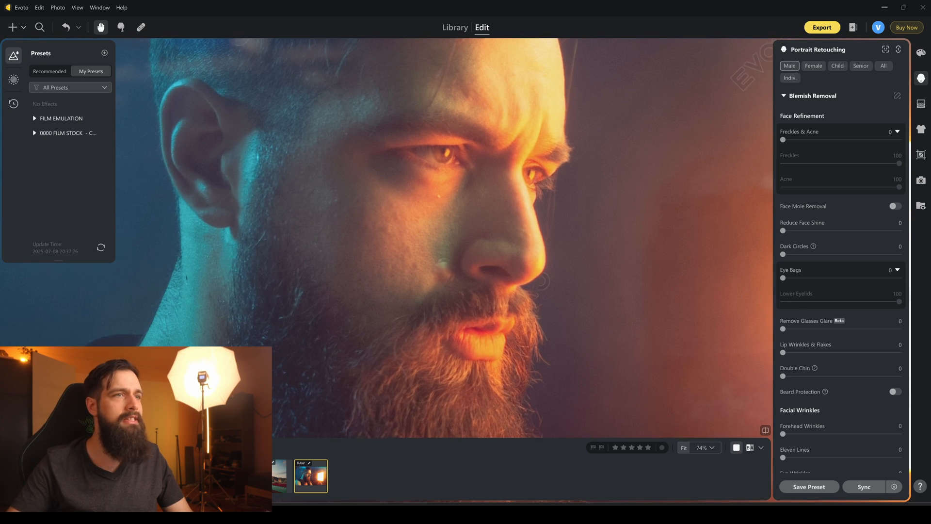
pyautogui.scroll(-8, 484, 300)
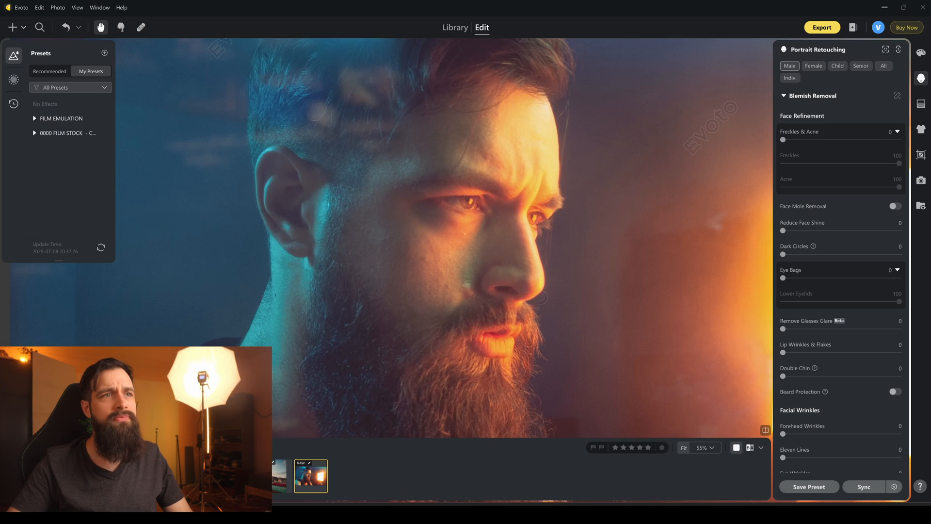
pyautogui.scroll(3, 485, 301)
pyautogui.scroll(3, 484, 300)
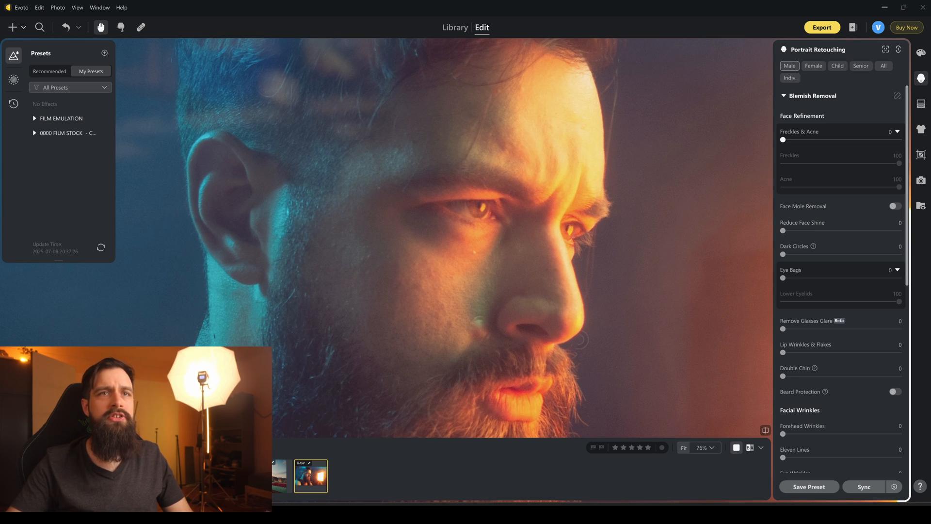
pyautogui.moveTo(793, 139); pyautogui.dragTo(900, 140)
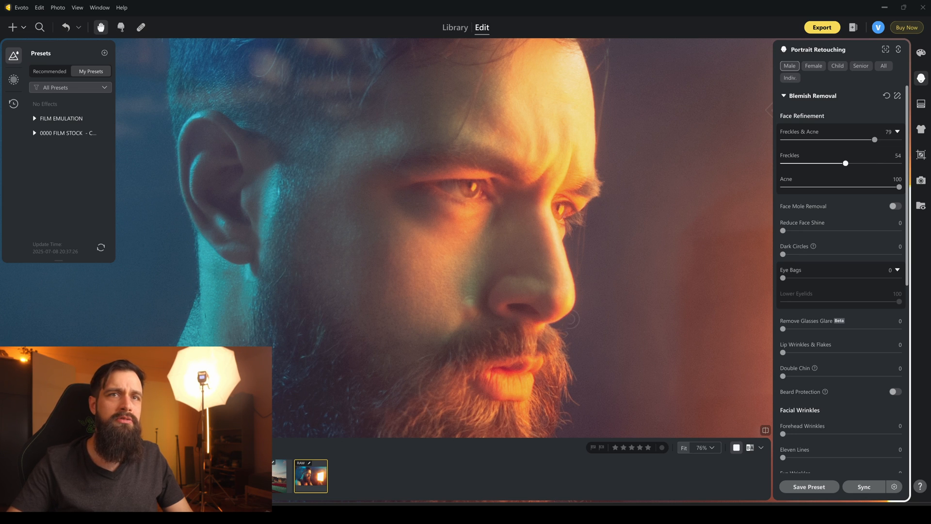
pyautogui.moveTo(832, 164); pyautogui.dragTo(841, 164)
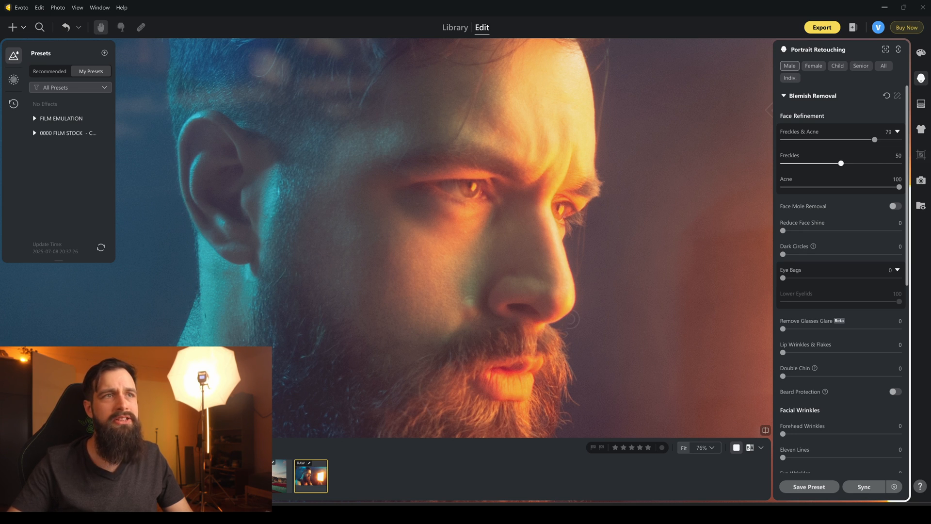
pyautogui.moveTo(606, 218); pyautogui.dragTo(520, 252)
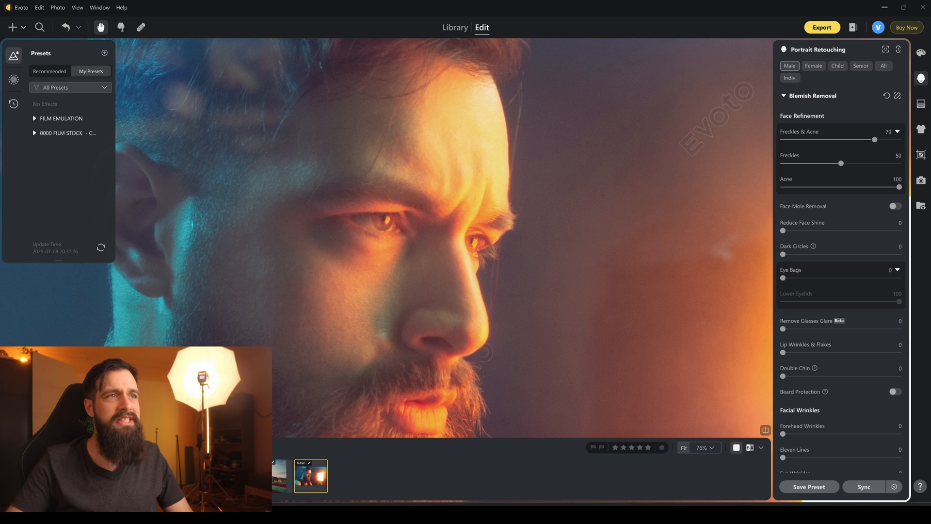
# Strengthen the facial blemish removal by raising Freckles & Acne to 86 and Freckles to its maximum.
pyautogui.scroll(6, 412, 165)
pyautogui.moveTo(412, 165); pyautogui.dragTo(475, 349)
pyautogui.moveTo(841, 163); pyautogui.dragTo(842, 163)
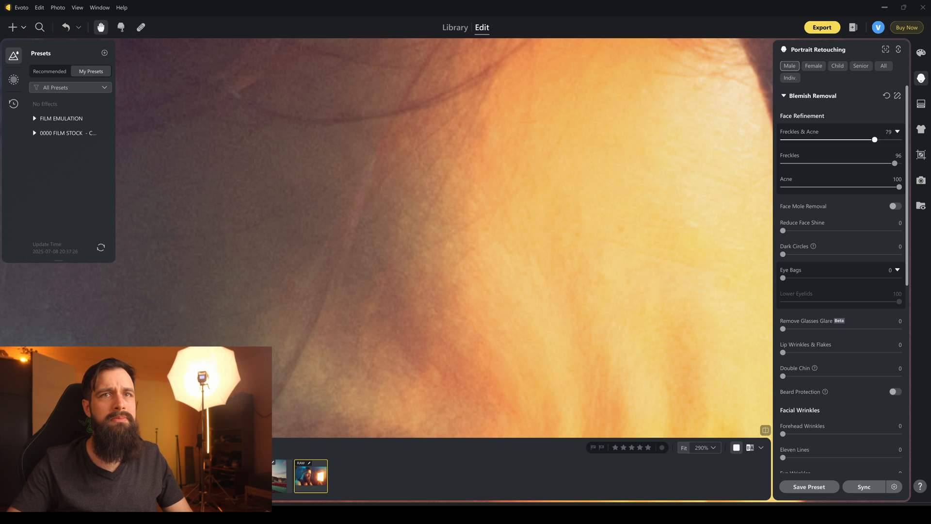
pyautogui.moveTo(894, 163)
pyautogui.mouseDown()
pyautogui.moveTo(871, 163)
pyautogui.moveTo(879, 163)
pyautogui.mouseUp()
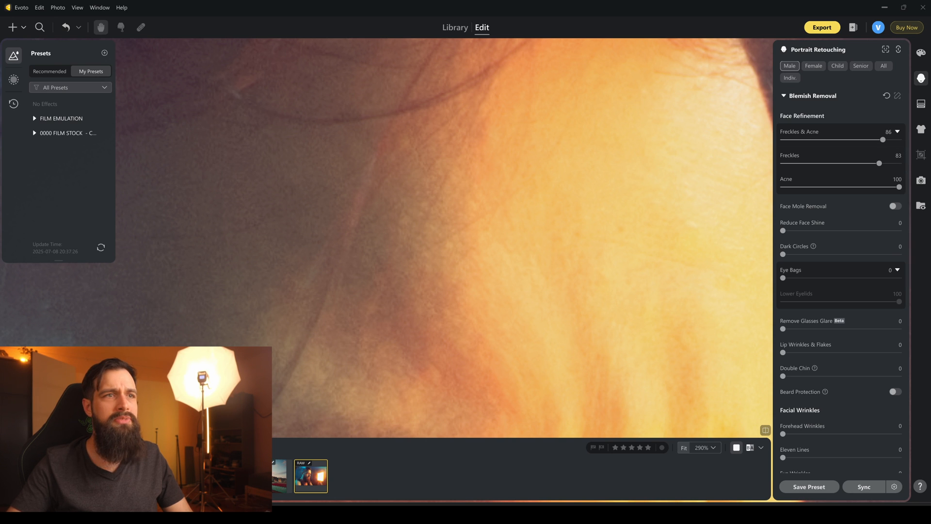
pyautogui.scroll(-5, 468, 241)
pyautogui.scroll(-4, 474, 219)
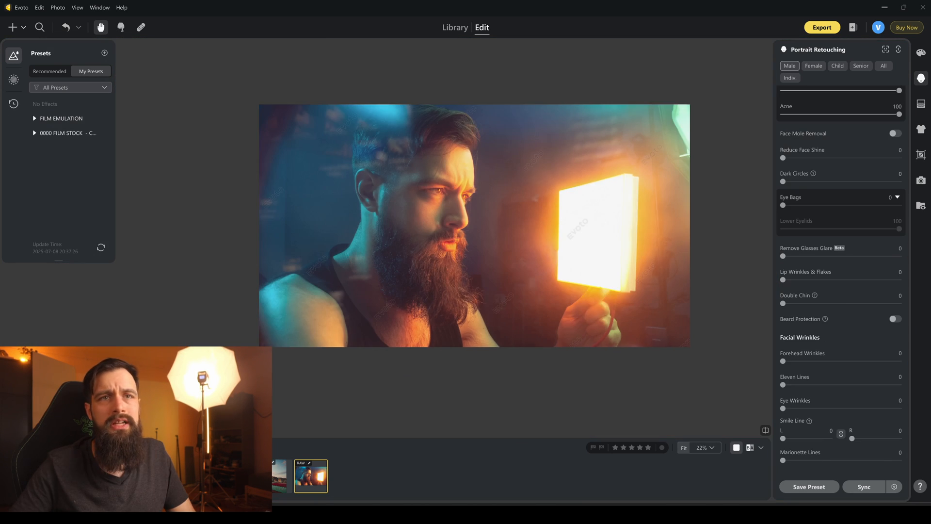
pyautogui.scroll(1, 841, 281)
pyautogui.scroll(-1, 840, 281)
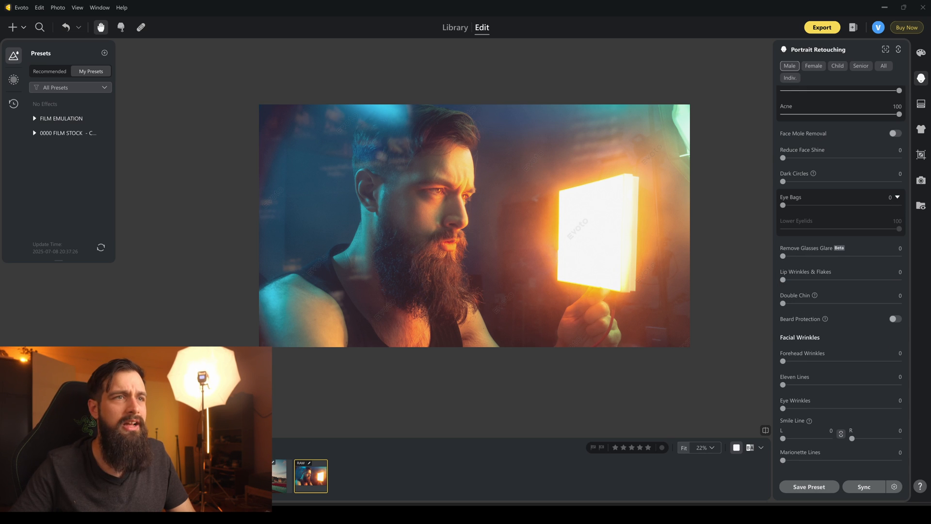
# Soften the man's under-eye area with Dark Circles at 66 and Eye Bags at 98.
pyautogui.moveTo(485, 218); pyautogui.dragTo(443, 240)
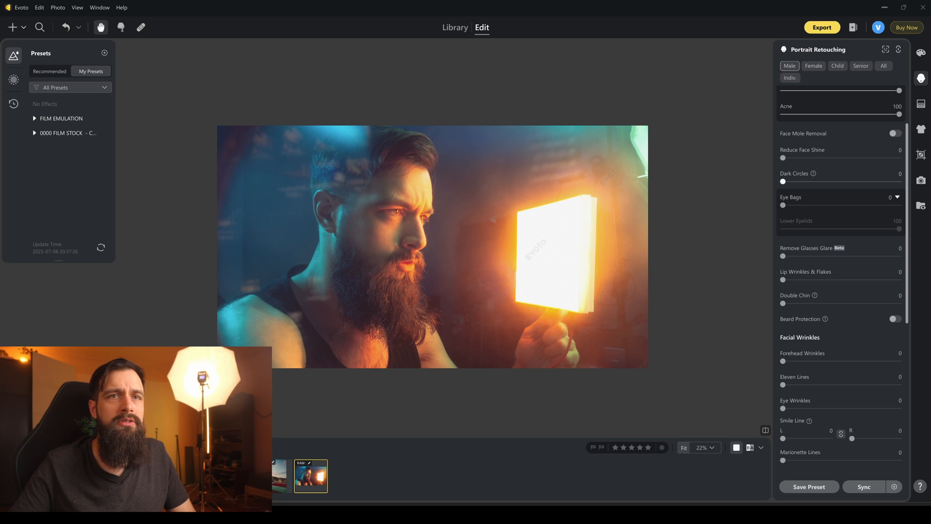
pyautogui.moveTo(844, 181); pyautogui.dragTo(859, 181)
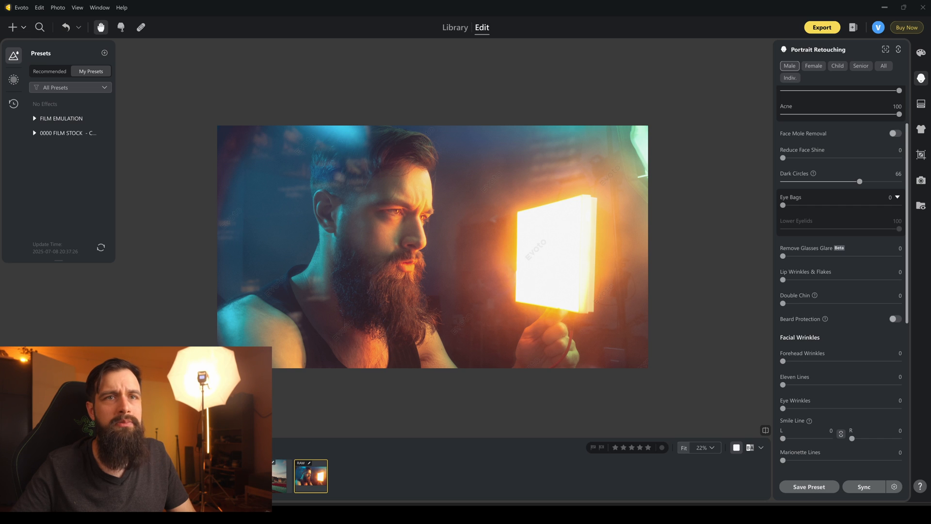
pyautogui.moveTo(820, 205); pyautogui.dragTo(897, 205)
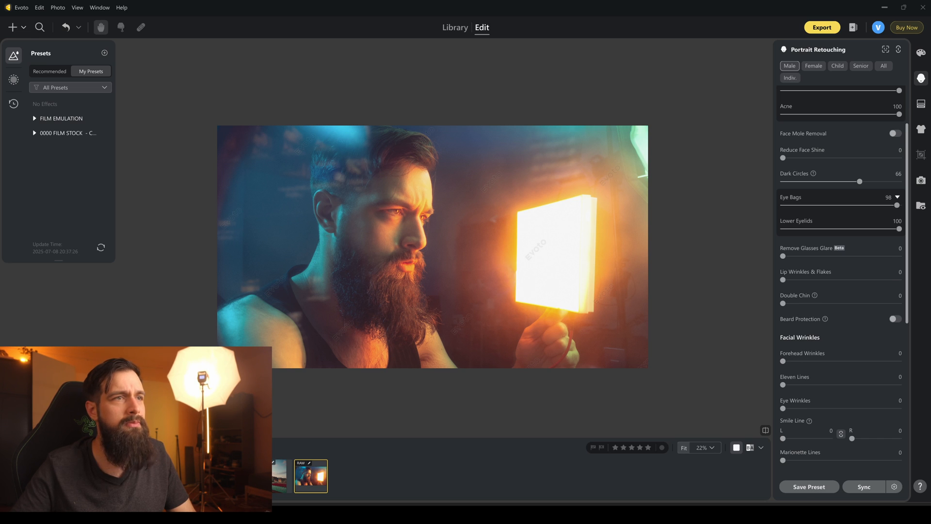
pyautogui.moveTo(386, 218); pyautogui.dragTo(391, 225)
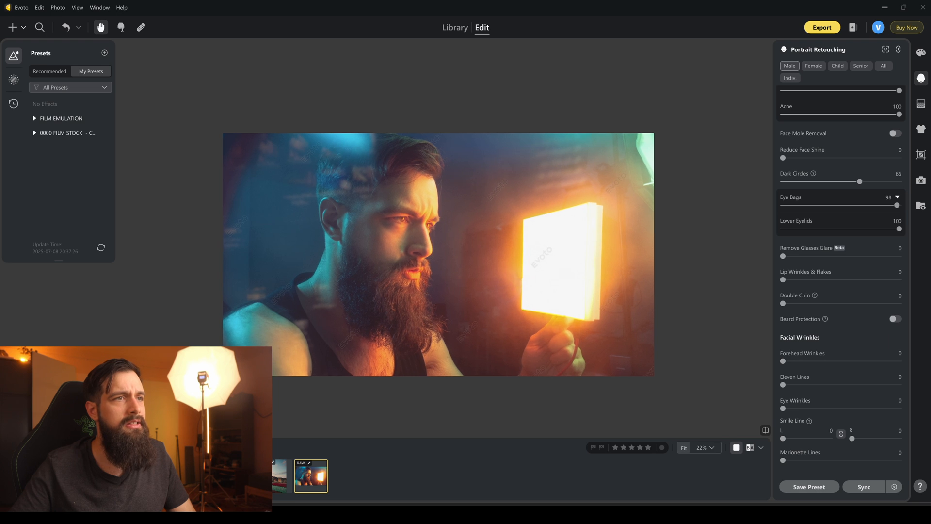
# Reduce Lower Eyelids to 6, compare the face with Eye Bags at 0, and set Eye Bags to 91.
pyautogui.scroll(8, 391, 225)
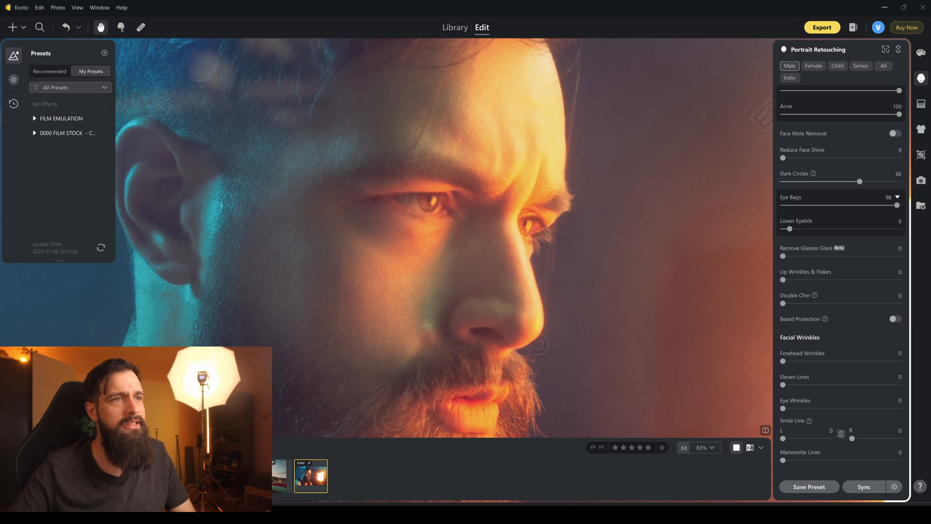
pyautogui.scroll(-5, 319, 232)
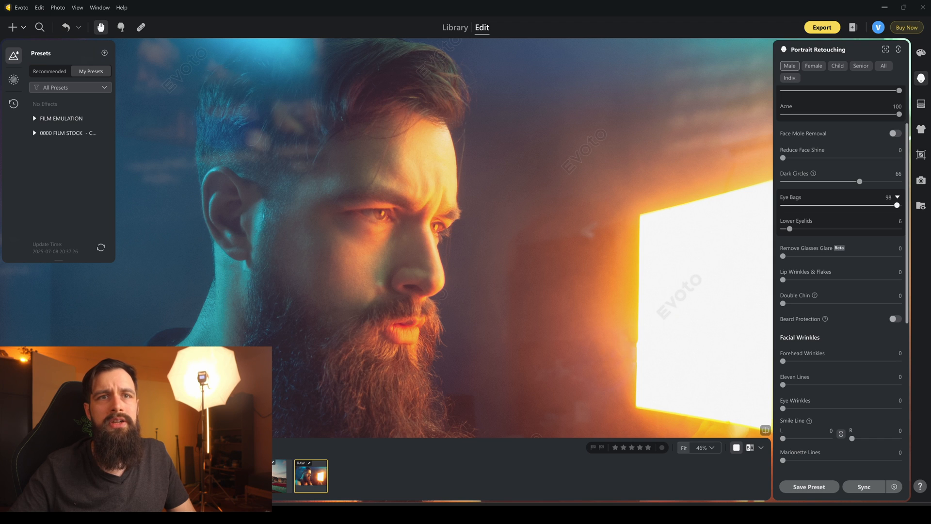
pyautogui.moveTo(898, 206); pyautogui.dragTo(782, 205)
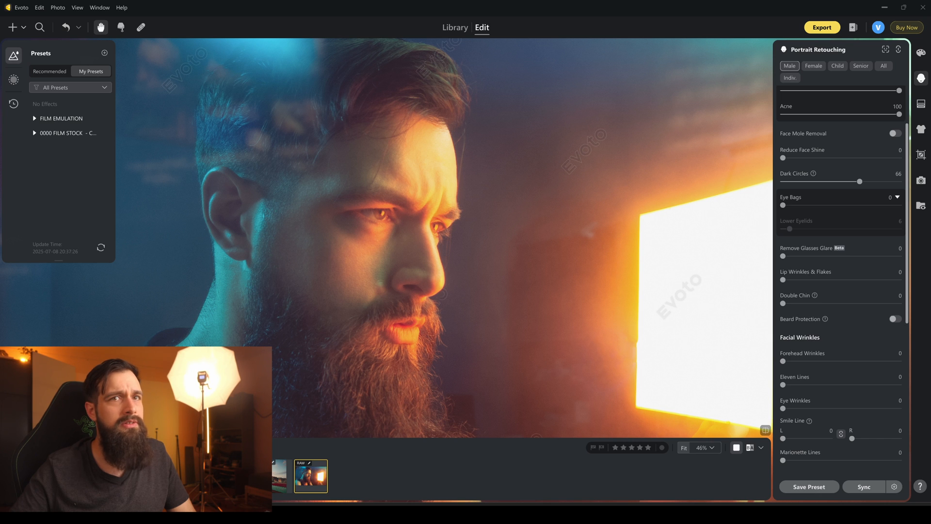
pyautogui.moveTo(783, 205); pyautogui.dragTo(888, 205)
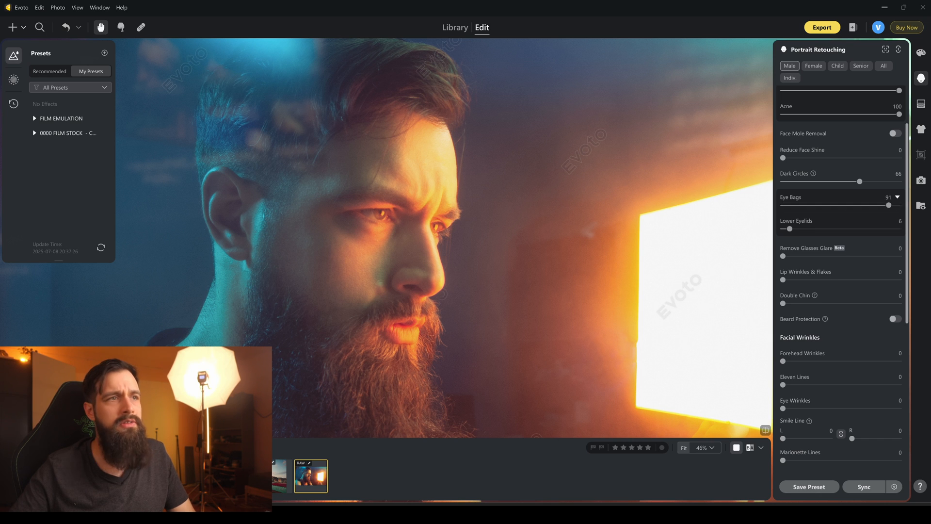
pyautogui.scroll(-5, 418, 230)
pyautogui.scroll(5, 390, 230)
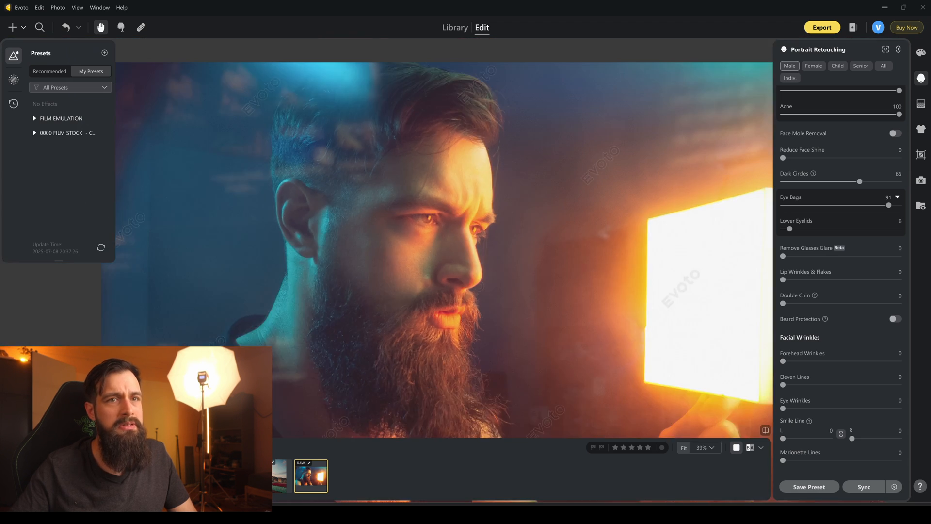
# Refine the under-eye retouching with Dark Circles at 97, Eye Bags at 86 and Lower Eyelids at 82.
pyautogui.scroll(8, 480, 214)
pyautogui.moveTo(868, 228); pyautogui.dragTo(781, 229)
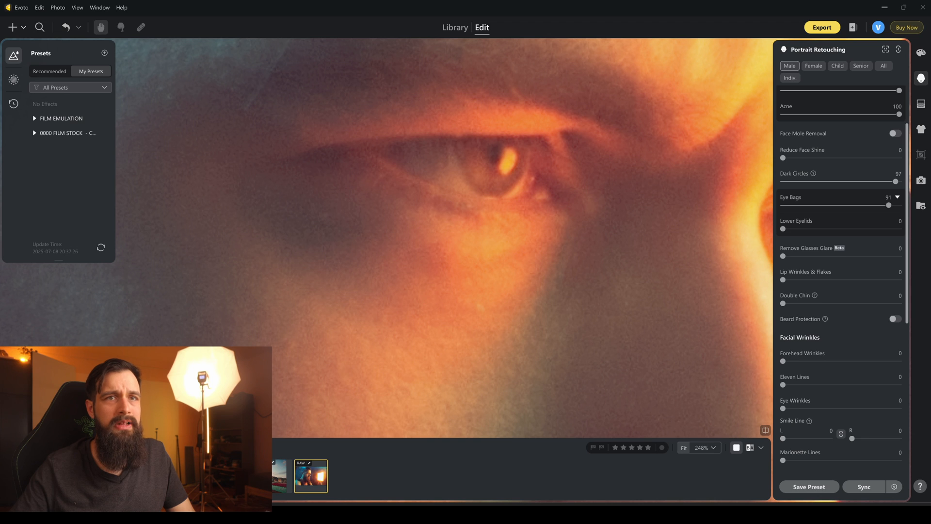
pyautogui.moveTo(889, 205)
pyautogui.mouseDown()
pyautogui.moveTo(782, 205)
pyautogui.moveTo(883, 205)
pyautogui.mouseUp()
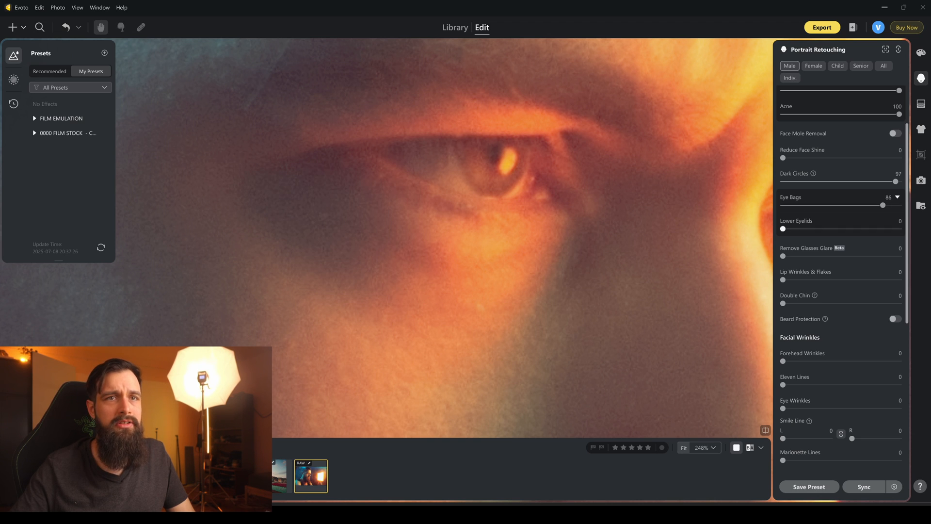
pyautogui.moveTo(840, 229); pyautogui.dragTo(878, 228)
pyautogui.scroll(-10, 470, 215)
pyautogui.moveTo(472, 217); pyautogui.dragTo(440, 196)
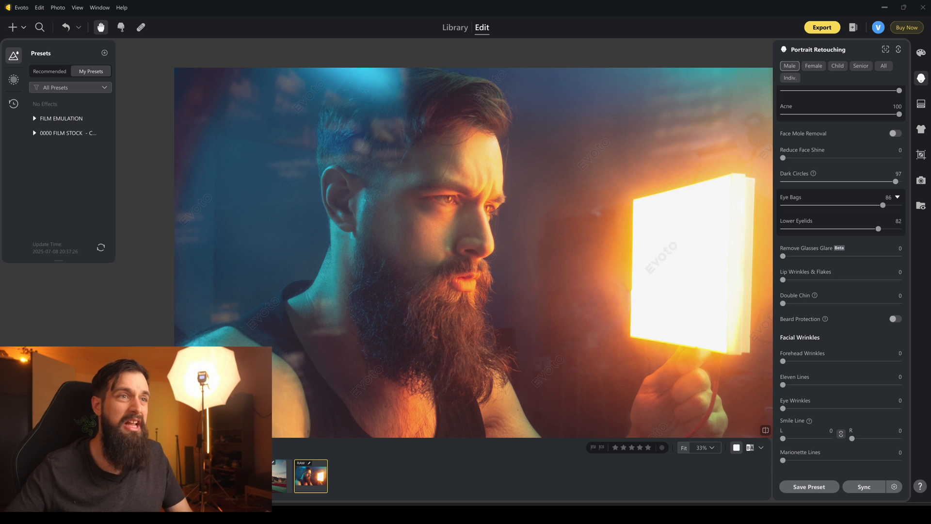
pyautogui.moveTo(460, 218); pyautogui.dragTo(444, 194)
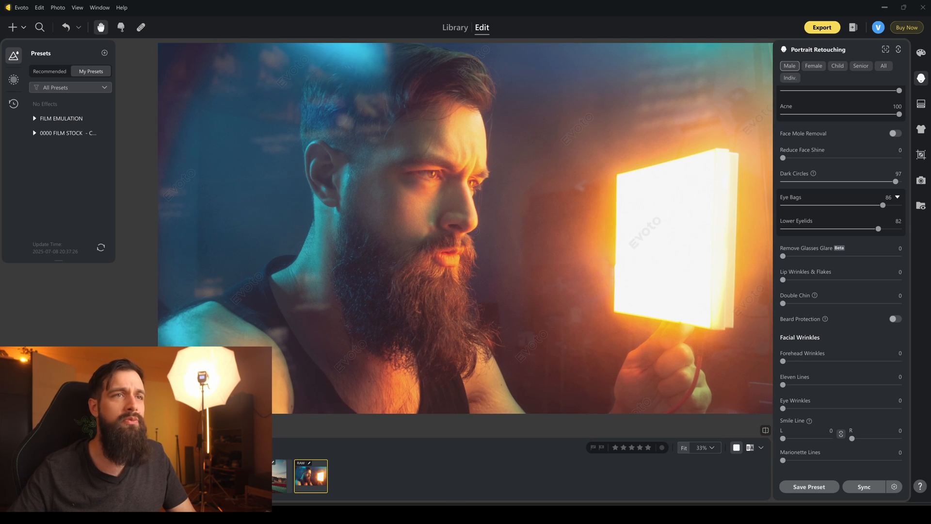
# Try smoothing the man's forehead with Forehead Wrinkles at 85.
pyautogui.scroll(-2, 841, 242)
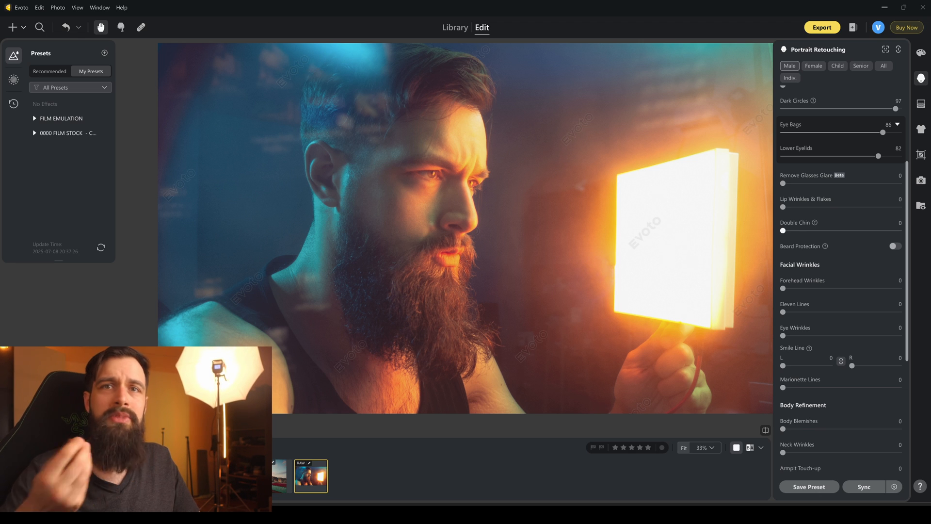
pyautogui.scroll(-3, 841, 266)
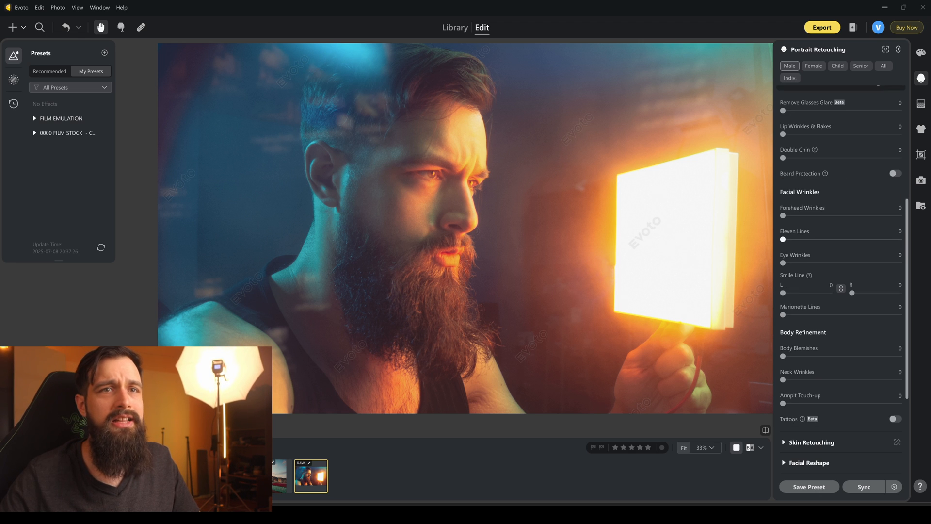
pyautogui.moveTo(485, 194); pyautogui.dragTo(483, 200)
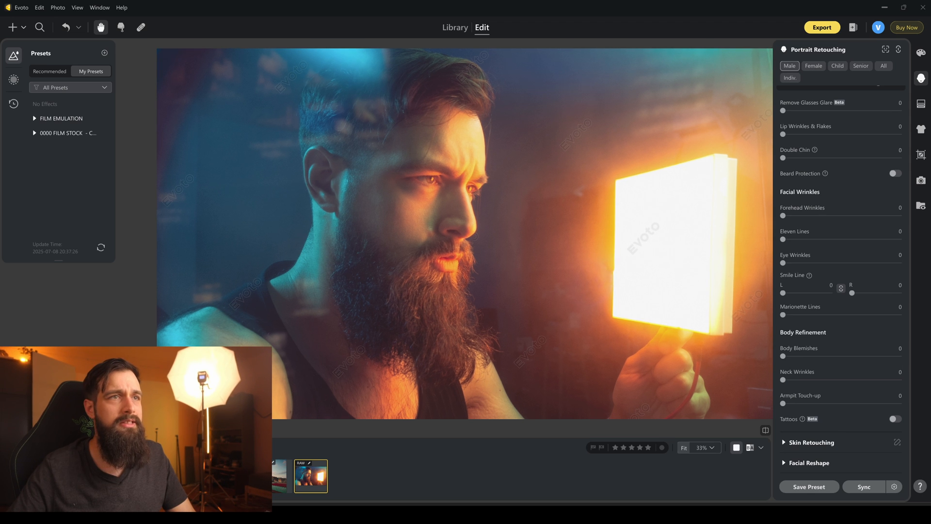
pyautogui.scroll(5, 443, 121)
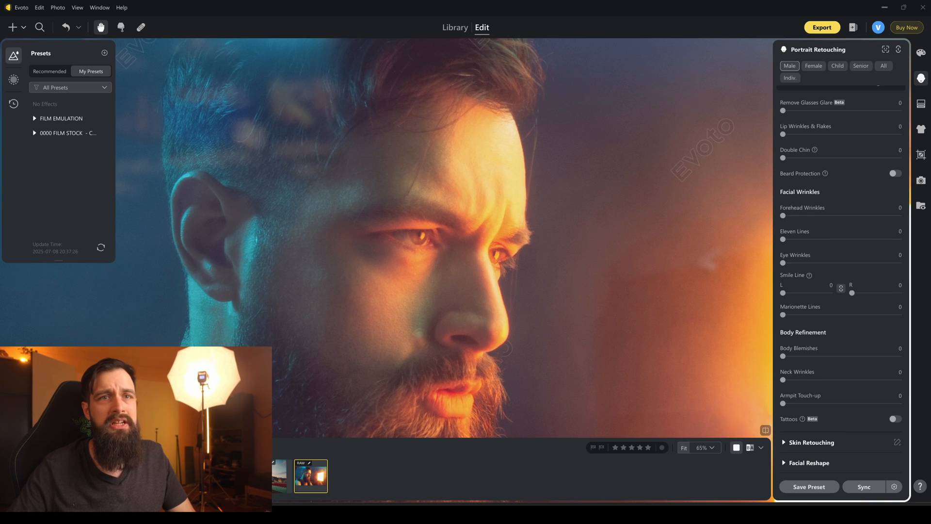
pyautogui.moveTo(782, 215); pyautogui.dragTo(881, 215)
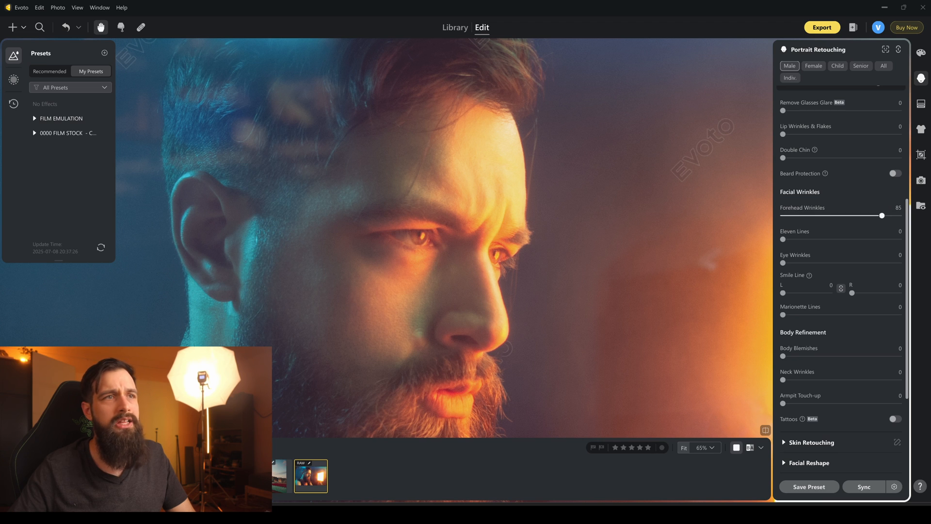
# Reset Forehead Wrinkles to 0 and soften the lines between the eyebrows with Eleven Lines at 53.
pyautogui.moveTo(881, 215); pyautogui.dragTo(783, 239)
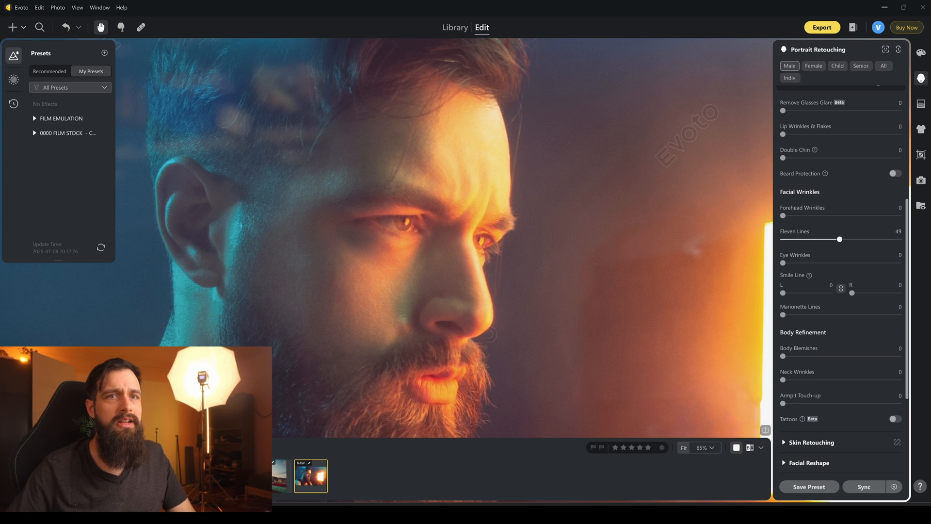
pyautogui.moveTo(841, 239); pyautogui.dragTo(781, 239)
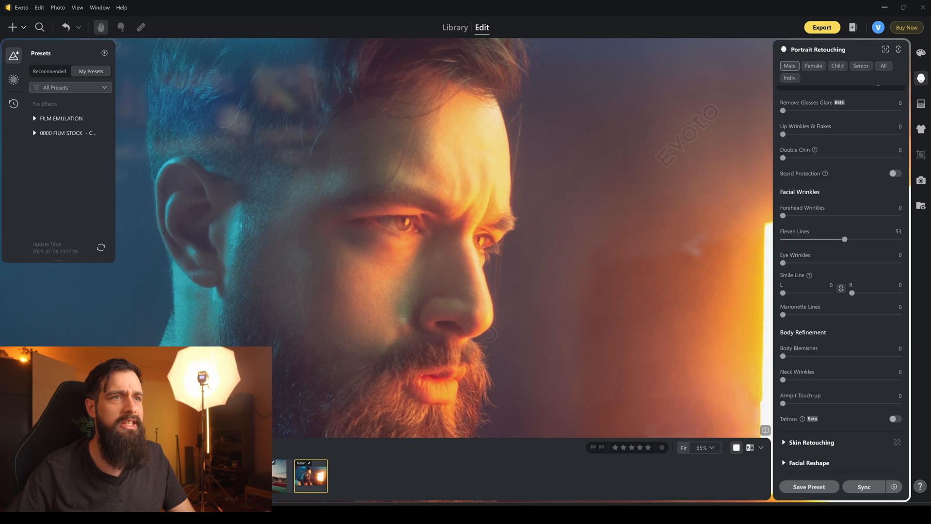
pyautogui.moveTo(455, 262); pyautogui.dragTo(467, 200)
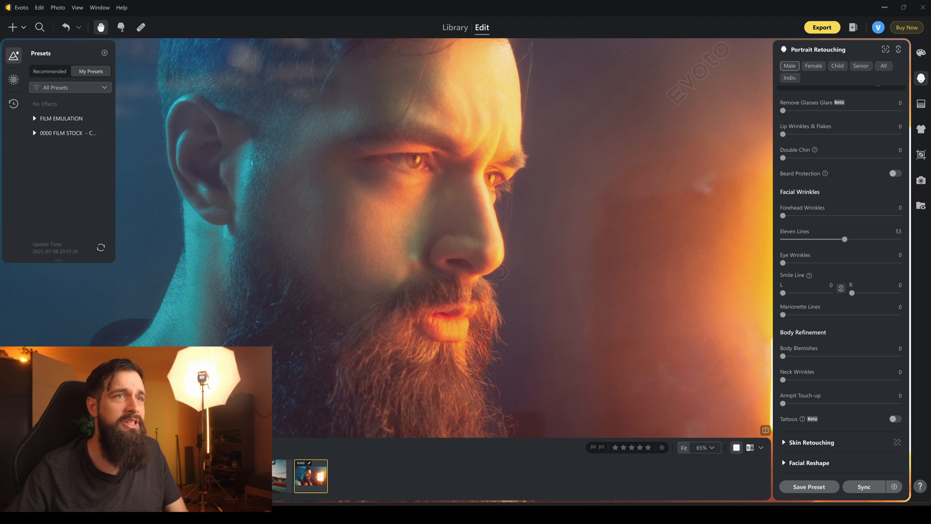
pyautogui.moveTo(425, 223)
pyautogui.mouseDown()
pyautogui.moveTo(424, 185)
pyautogui.moveTo(426, 232)
pyautogui.mouseUp()
# Check the beard edge up close and enable Beard Protection for the facial blemish removal.
pyautogui.scroll(-3, 427, 233)
pyautogui.scroll(-1, 733, 174)
pyautogui.scroll(2, 833, 207)
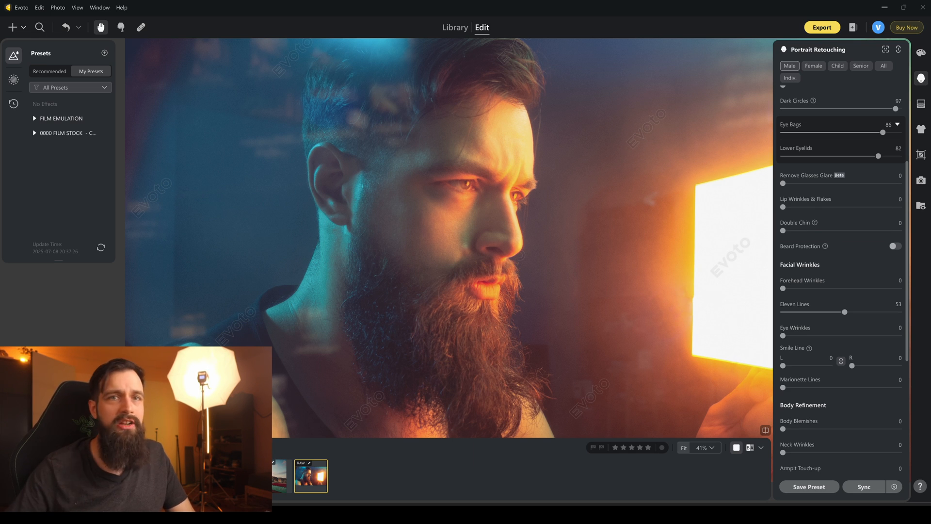
pyautogui.scroll(6, 389, 285)
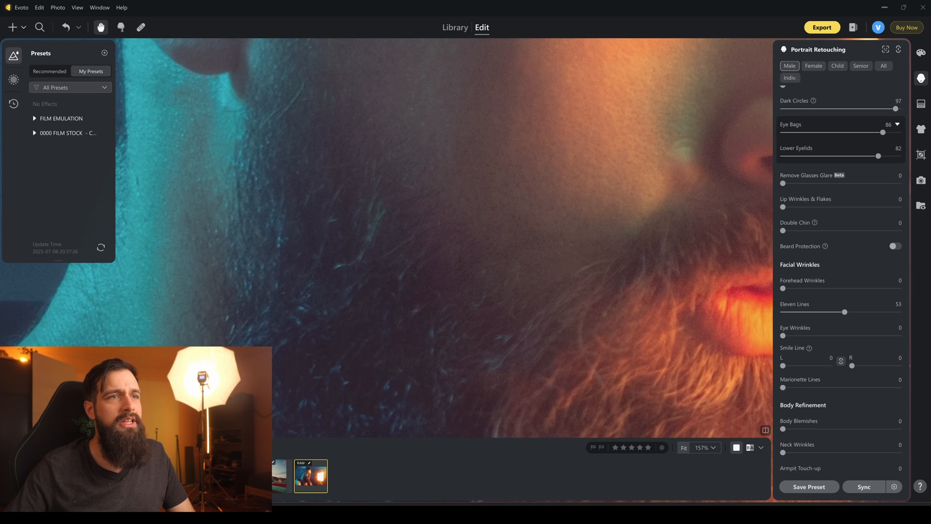
pyautogui.moveTo(389, 285); pyautogui.dragTo(376, 311)
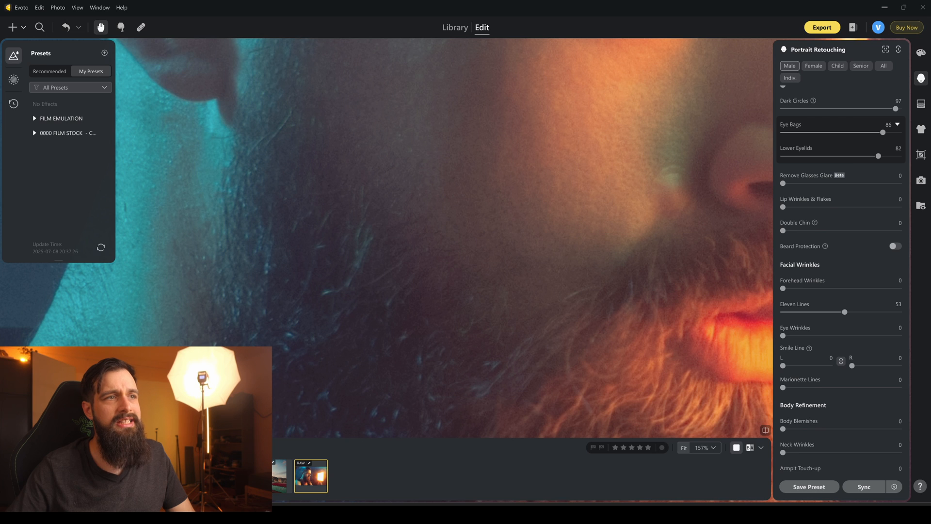
pyautogui.scroll(-5, 376, 311)
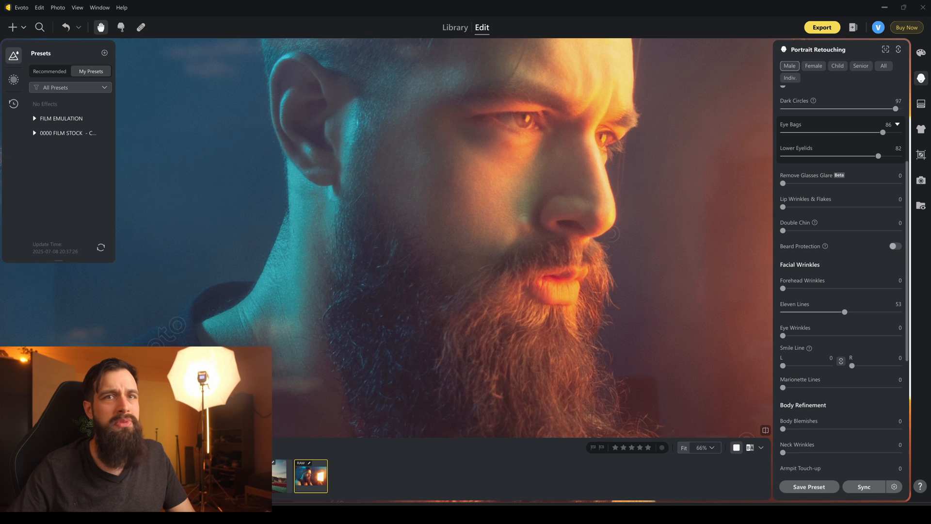
pyautogui.click(895, 246)
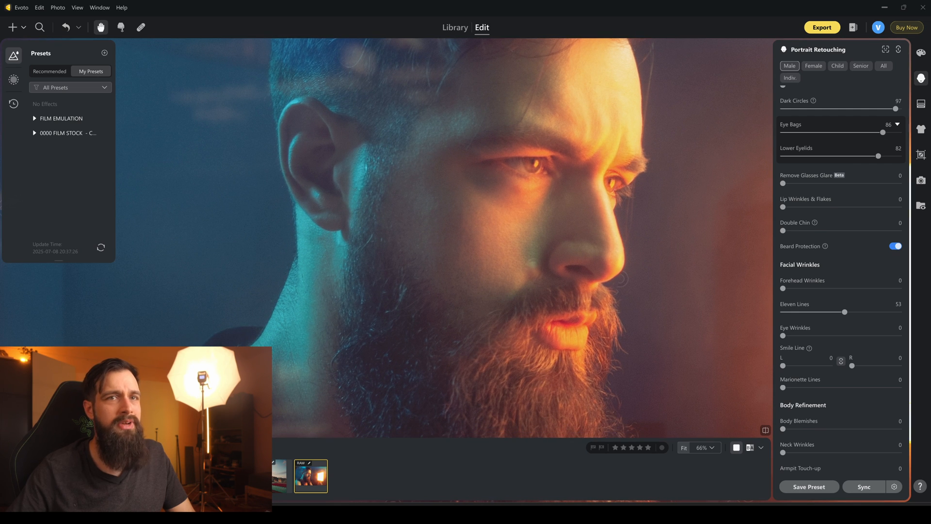
pyautogui.scroll(-6, 429, 267)
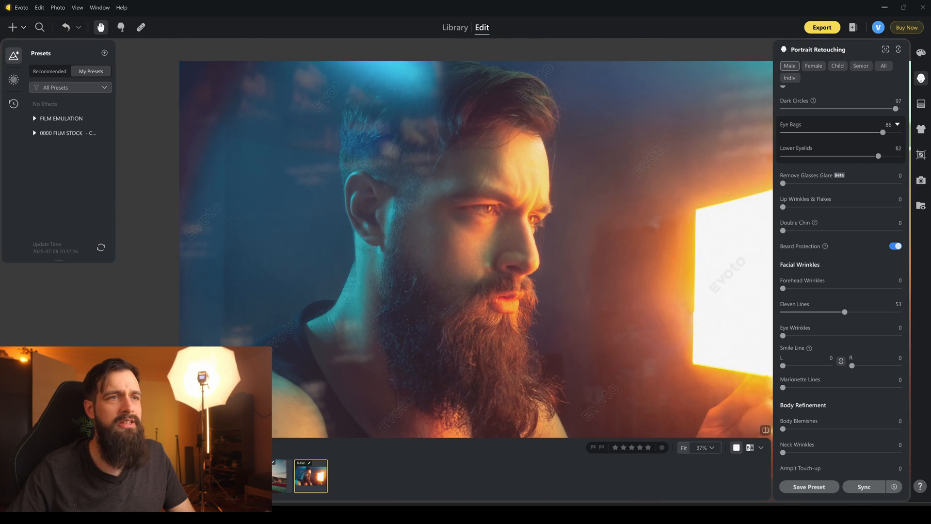
# Inspect the skin on the chest and shoulders and set Body Blemishes to 95 under Body Refinement.
pyautogui.moveTo(429, 267); pyautogui.dragTo(406, 241)
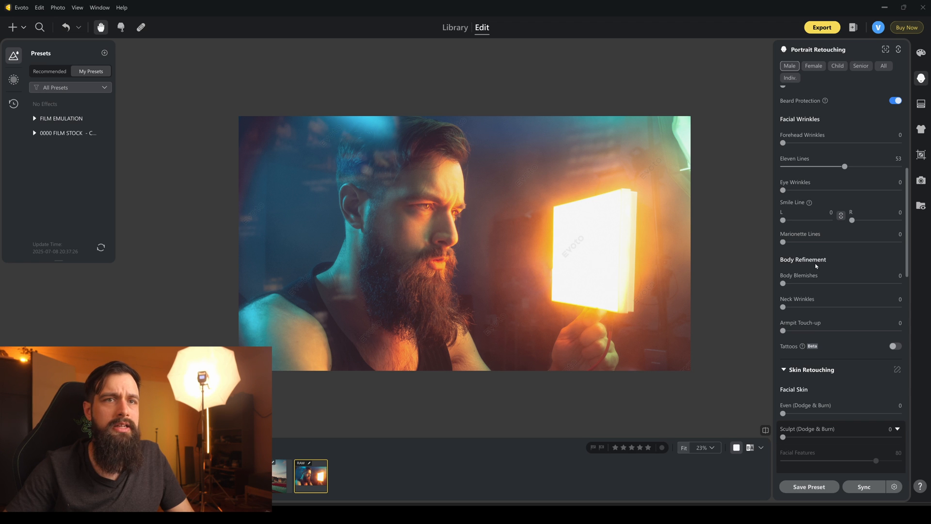
pyautogui.moveTo(353, 328); pyautogui.dragTo(470, 253)
pyautogui.scroll(8, 359, 310)
pyautogui.moveTo(622, 266); pyautogui.dragTo(356, 273)
pyautogui.moveTo(503, 260); pyautogui.dragTo(420, 289)
pyautogui.moveTo(678, 276); pyautogui.dragTo(465, 228)
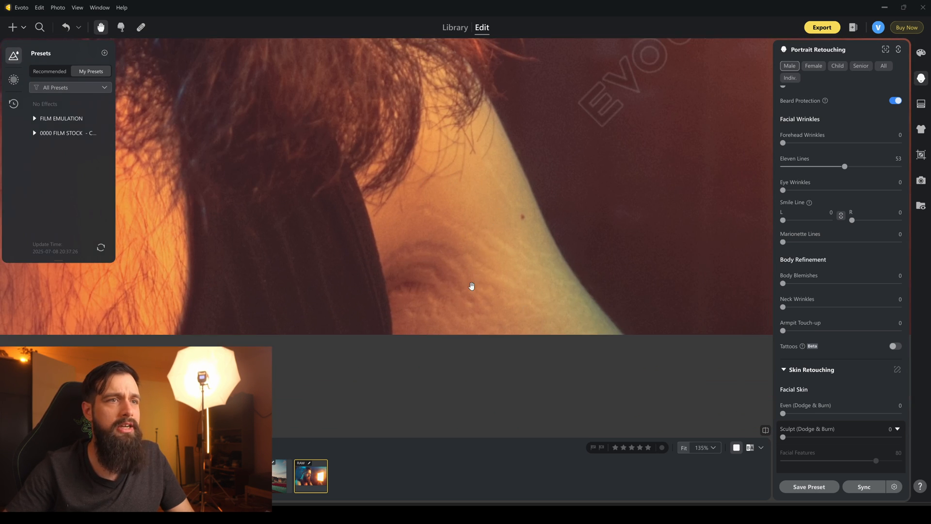
pyautogui.scroll(-8, 471, 286)
pyautogui.moveTo(451, 275); pyautogui.dragTo(459, 393)
pyautogui.moveTo(499, 345); pyautogui.dragTo(478, 303)
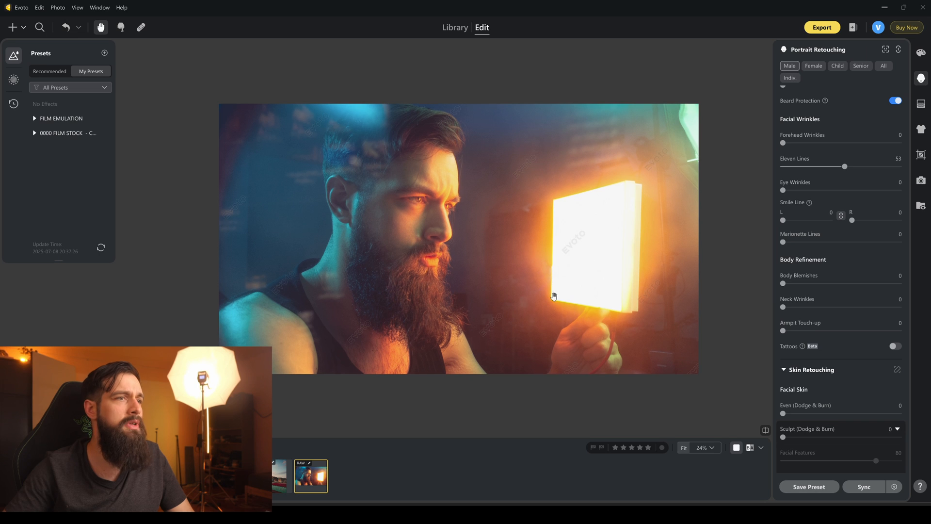
pyautogui.moveTo(783, 283); pyautogui.dragTo(899, 294)
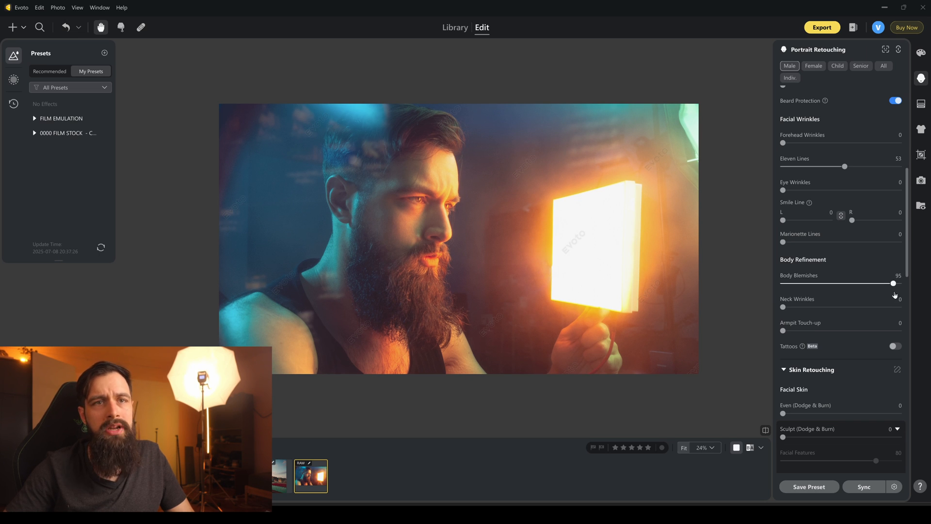
pyautogui.scroll(3, 454, 267)
pyautogui.scroll(2, 318, 326)
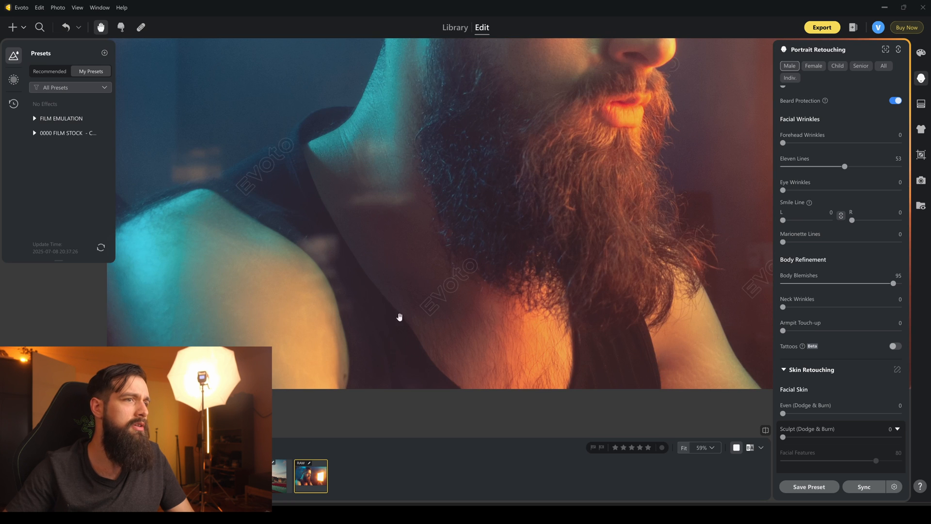
# Inspect the shoulder, chest and armpit skin up close and set Armpit Touch-up to 94 under Body Refinement.
pyautogui.moveTo(387, 317); pyautogui.dragTo(436, 262)
pyautogui.moveTo(364, 235); pyautogui.dragTo(380, 202)
pyautogui.scroll(5, 381, 286)
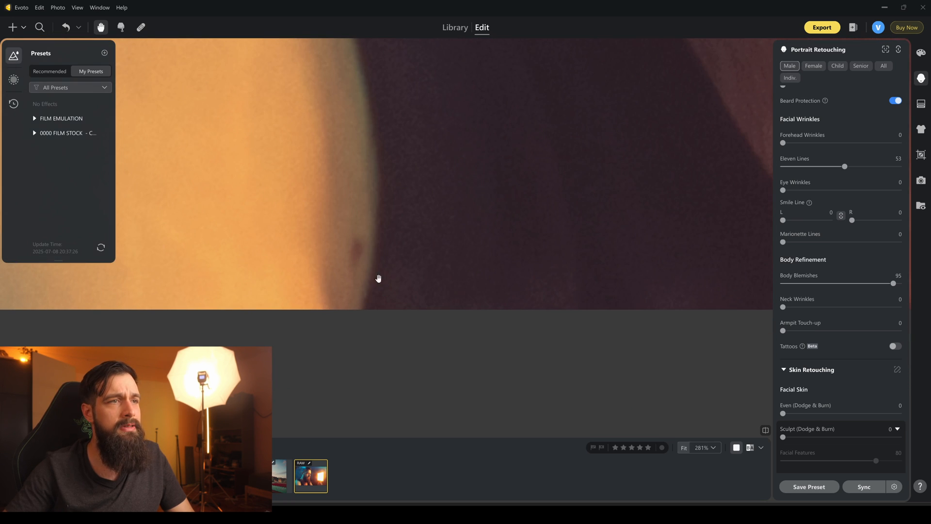
pyautogui.scroll(-6, 554, 305)
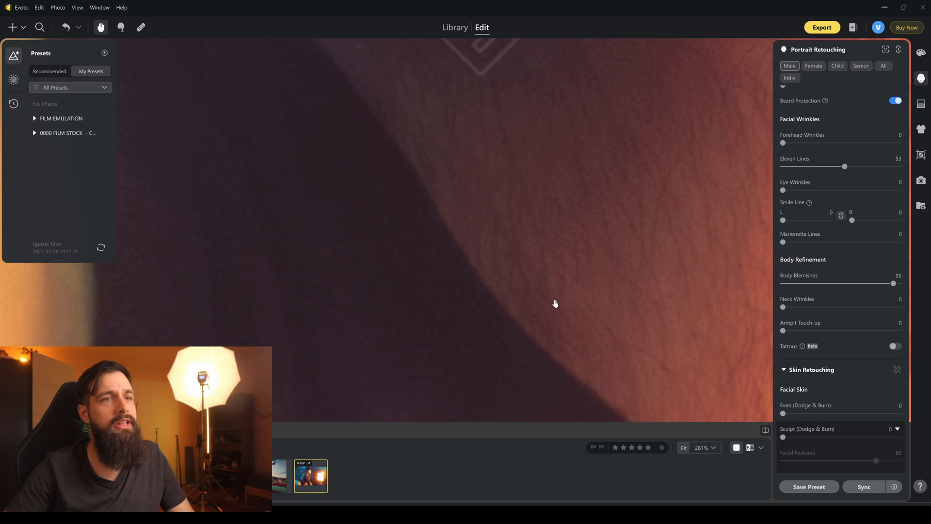
pyautogui.scroll(3, 581, 355)
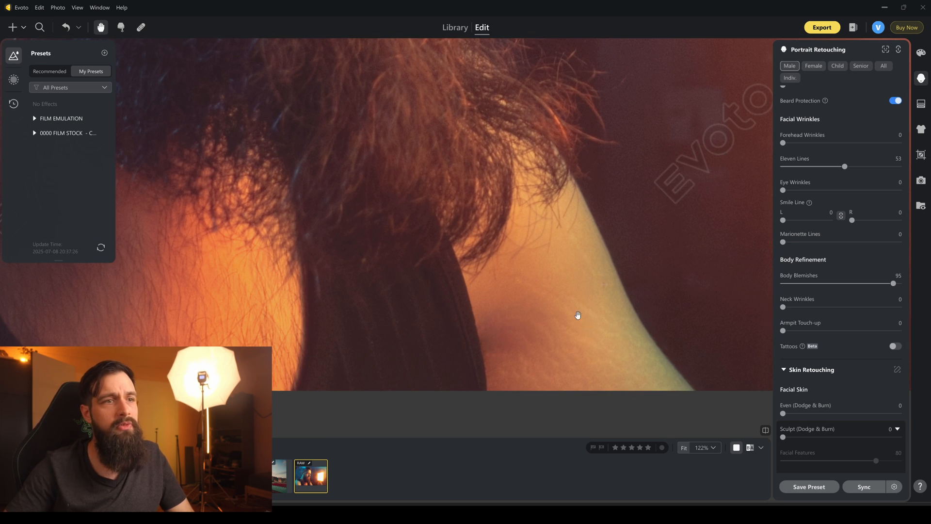
pyautogui.scroll(-2, 556, 347)
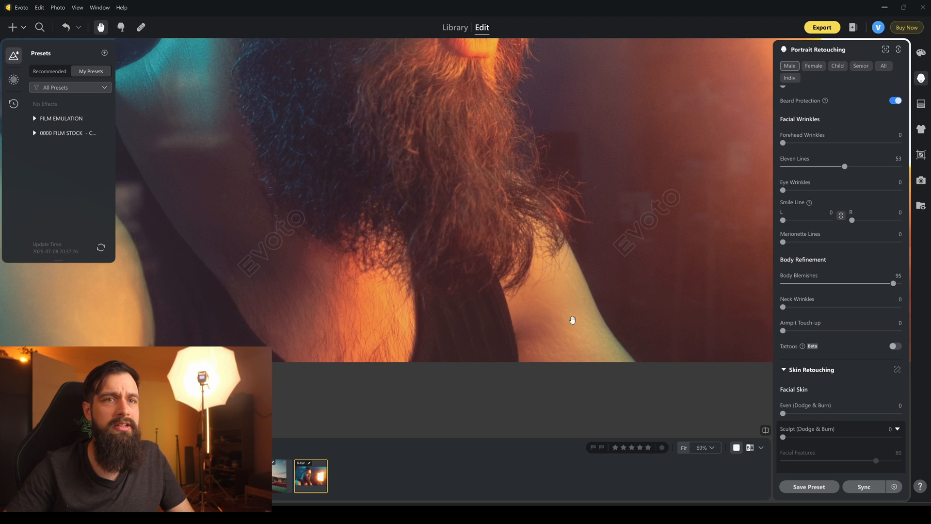
pyautogui.moveTo(783, 333); pyautogui.dragTo(866, 332)
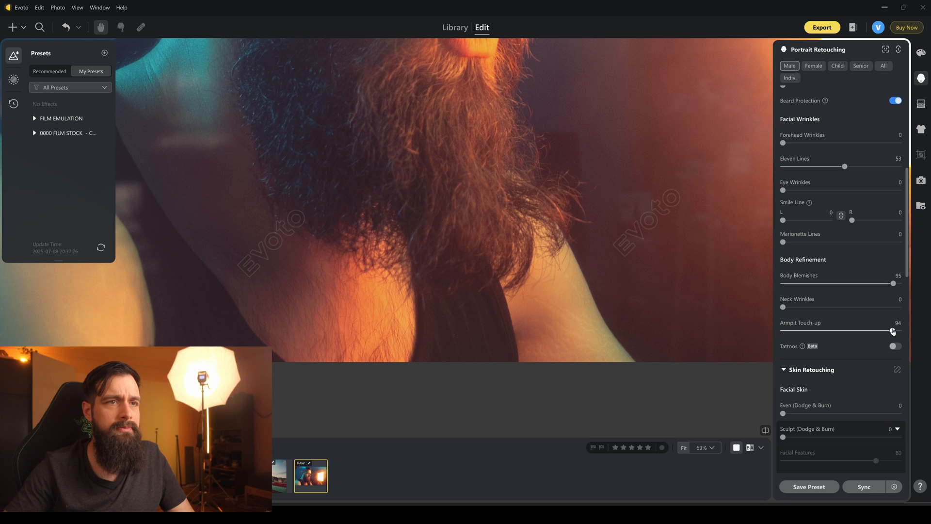
pyautogui.scroll(-7, 552, 318)
pyautogui.moveTo(578, 300); pyautogui.dragTo(516, 316)
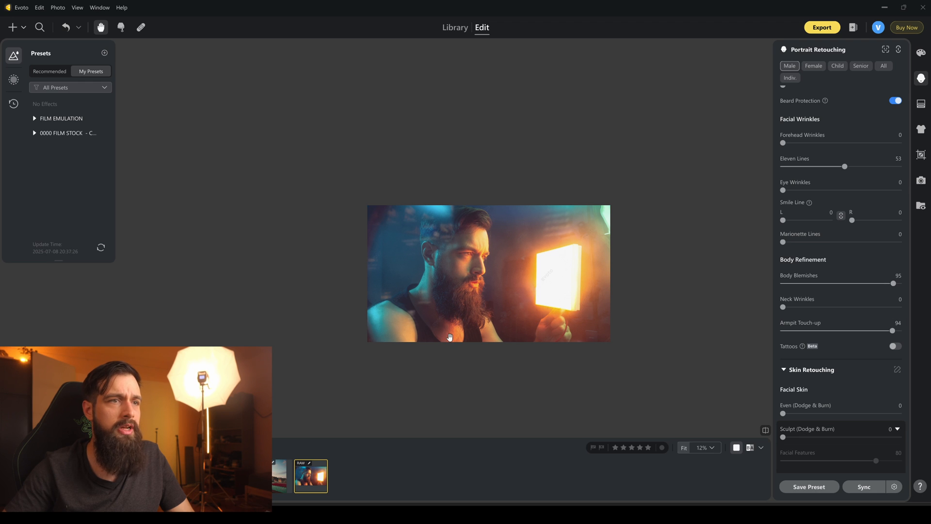
pyautogui.scroll(10, 449, 334)
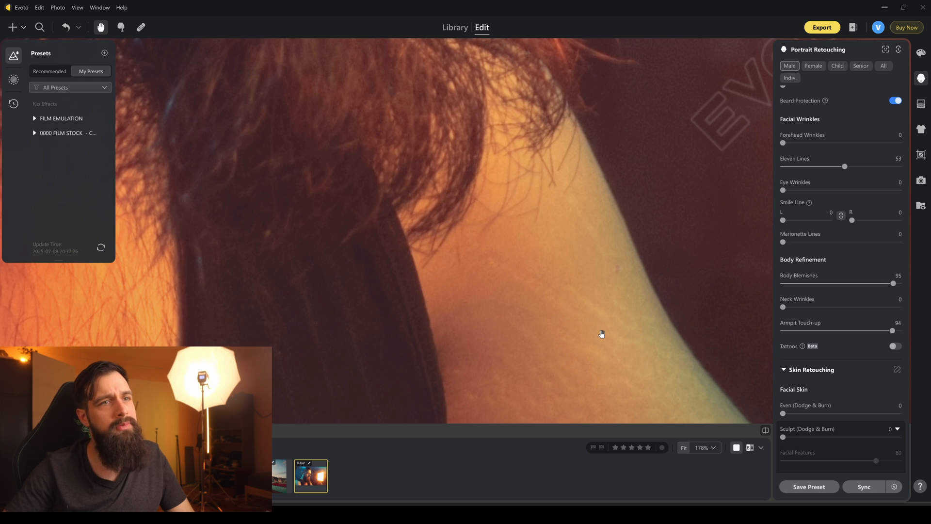
pyautogui.scroll(-8, 564, 355)
pyautogui.scroll(1, 487, 358)
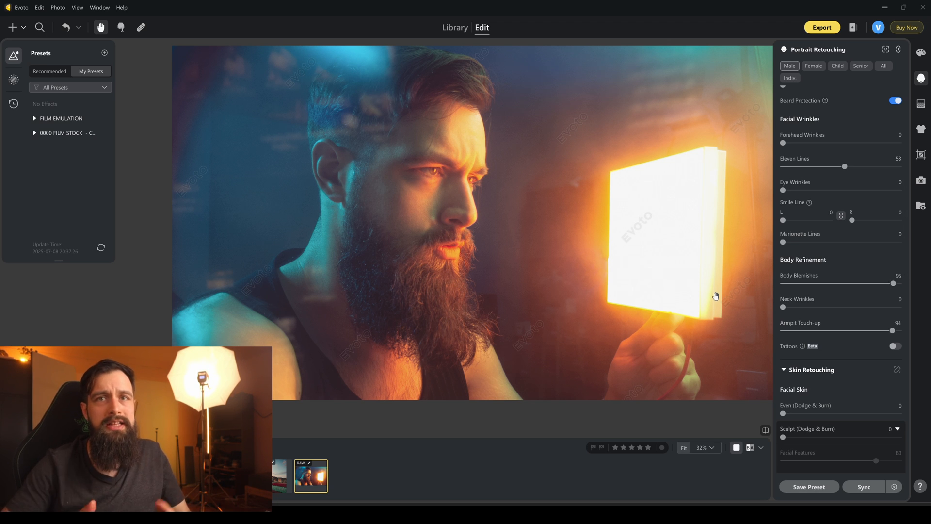
# Remove the mole near the edge of the man's upper arm with the Spot Healing Brush at size 2.8.
pyautogui.moveTo(366, 296); pyautogui.dragTo(423, 363)
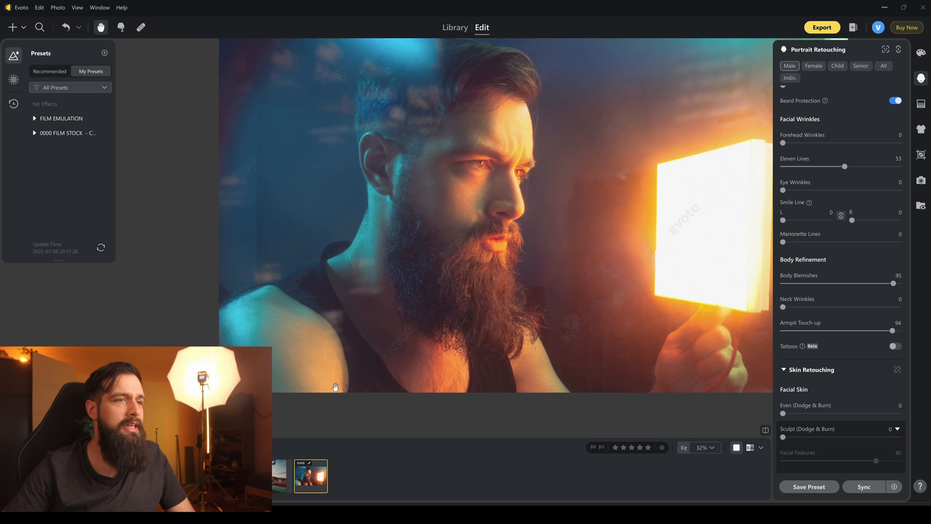
pyautogui.click(335, 389)
pyautogui.click(141, 27)
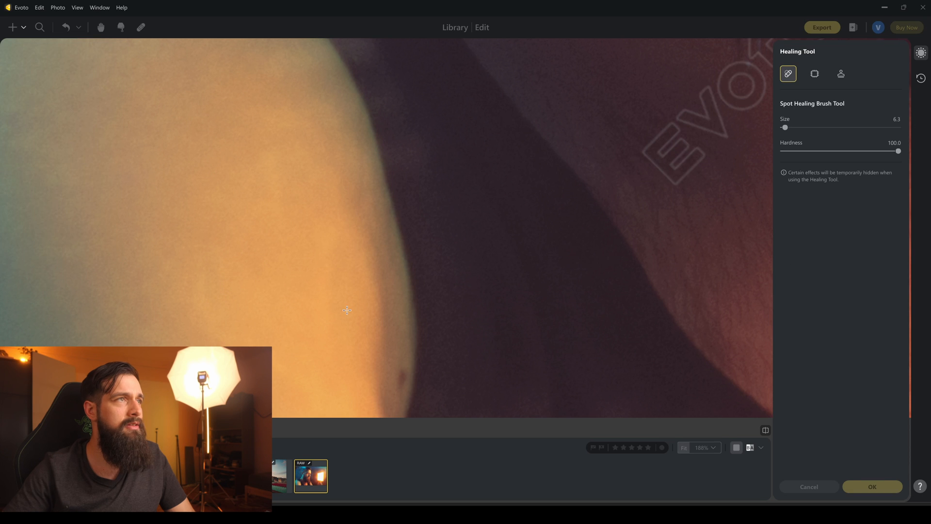
pyautogui.scroll(-5, 394, 364)
pyautogui.scroll(10, 419, 364)
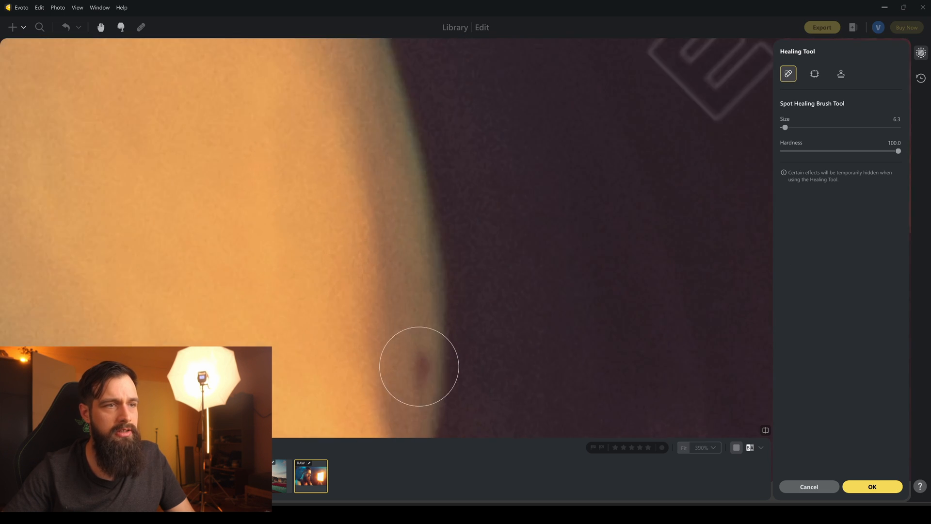
pyautogui.press('[')
pyautogui.press('[')
pyautogui.press('[')
pyautogui.press('[')
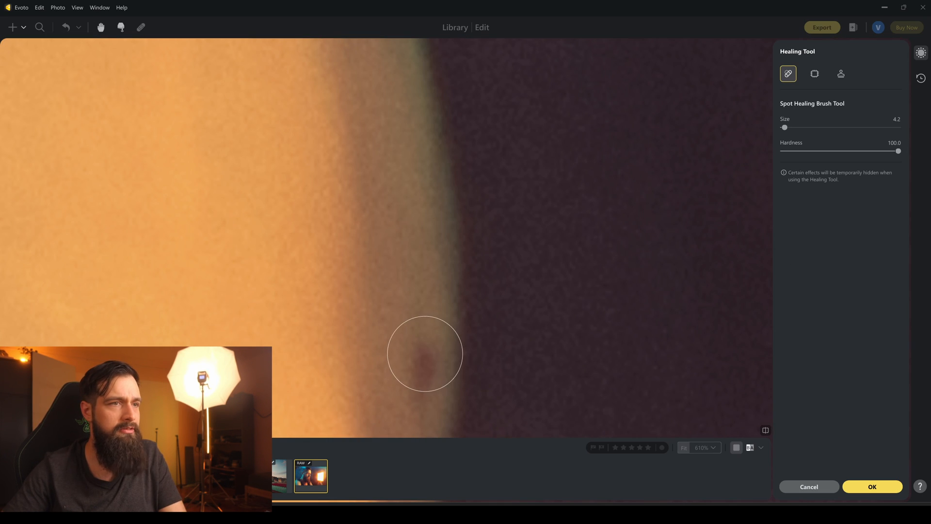
pyautogui.press('[')
pyautogui.press('[')
pyautogui.press('[')
pyautogui.press('[')
pyautogui.moveTo(422, 346); pyautogui.dragTo(422, 397)
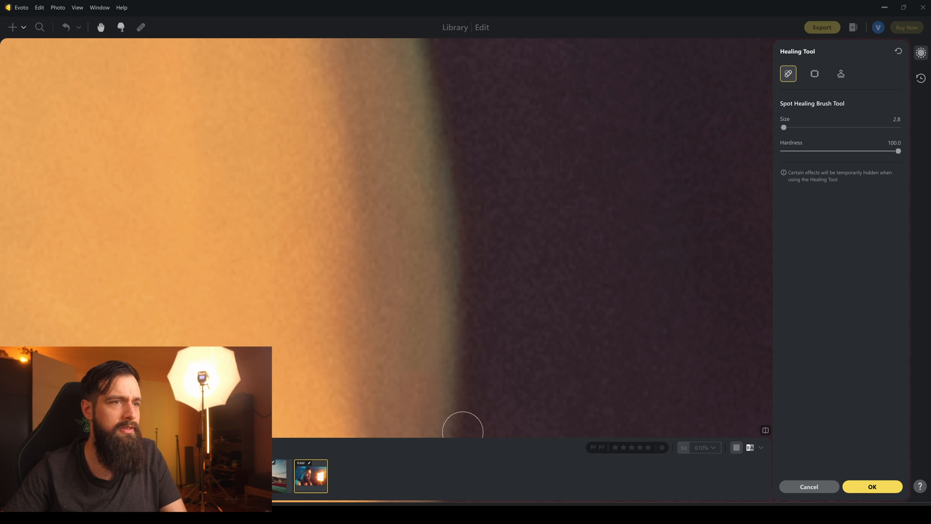
pyautogui.scroll(-10, 394, 370)
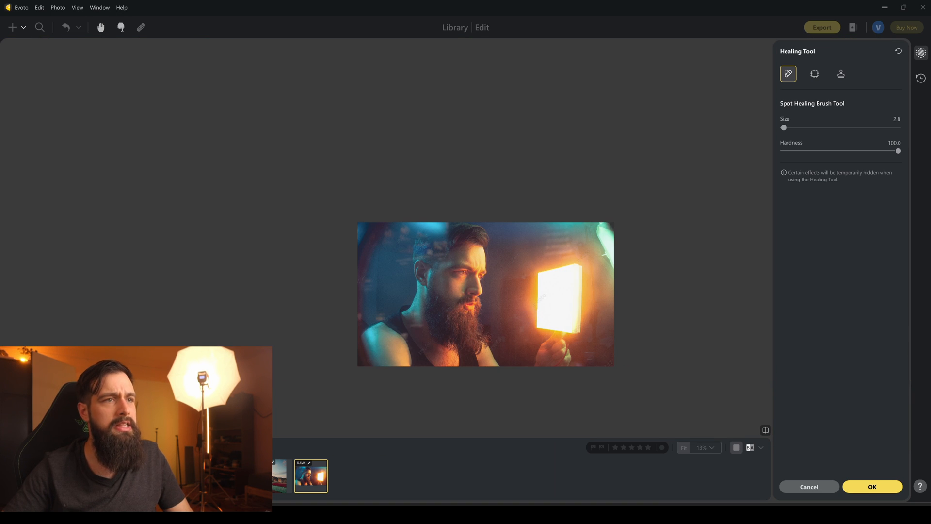
# Heal the curved mark on the cheek beside the nostril with the Spot Healing Brush at size 3.8.
pyautogui.scroll(12, 376, 291)
pyautogui.press('space')
pyautogui.moveTo(362, 243); pyautogui.dragTo(430, 331)
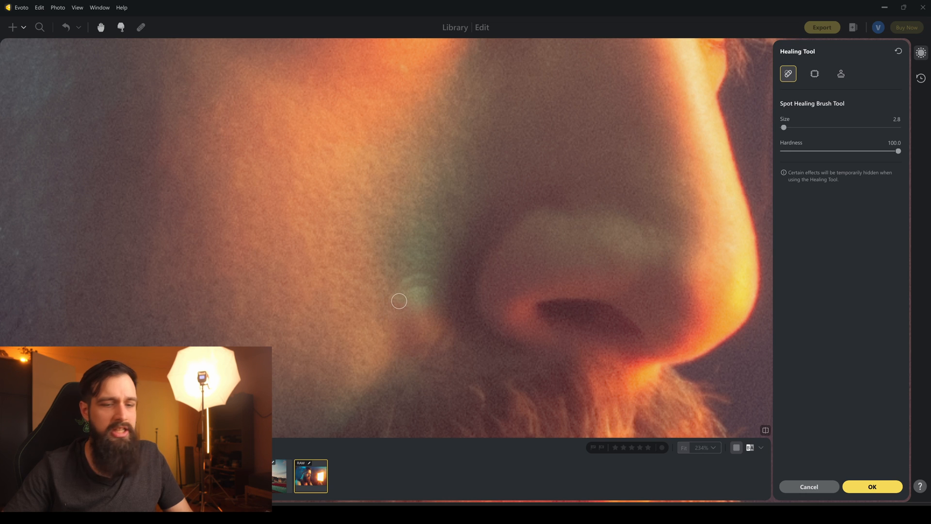
pyautogui.press(']')
pyautogui.press(']')
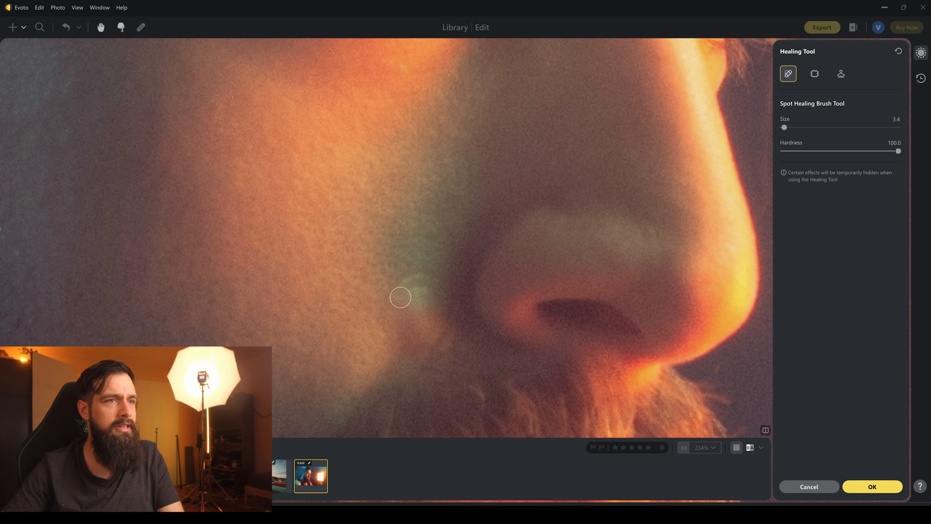
pyautogui.moveTo(402, 288); pyautogui.dragTo(439, 283)
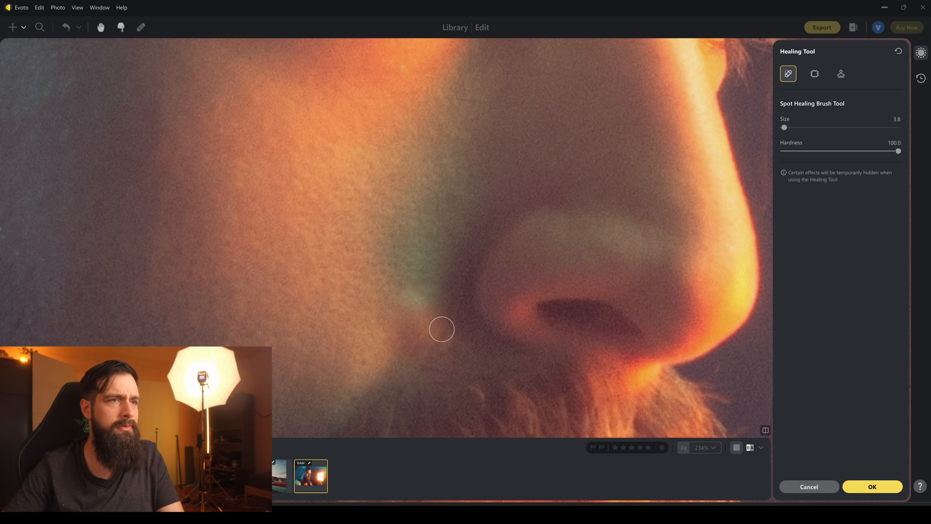
# Heal the reddish patch beside the nostril, undoing the first stroke and painting it again, and apply the healing edits.
pyautogui.moveTo(450, 315); pyautogui.dragTo(432, 353)
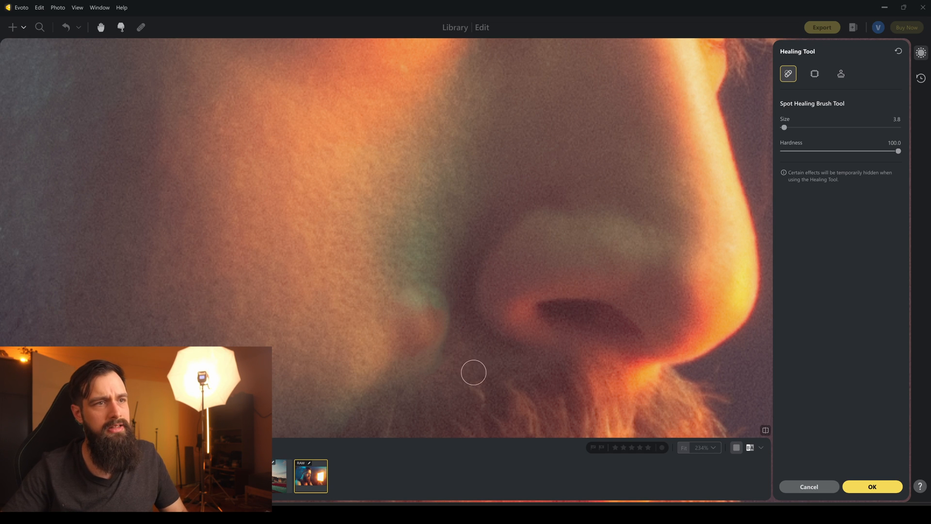
pyautogui.hotkey('ctrl', 'z')
pyautogui.moveTo(443, 316)
pyautogui.mouseDown()
pyautogui.moveTo(399, 340)
pyautogui.moveTo(415, 324)
pyautogui.moveTo(419, 334)
pyautogui.moveTo(399, 323)
pyautogui.moveTo(429, 310)
pyautogui.mouseUp()
pyautogui.scroll(-5, 473, 366)
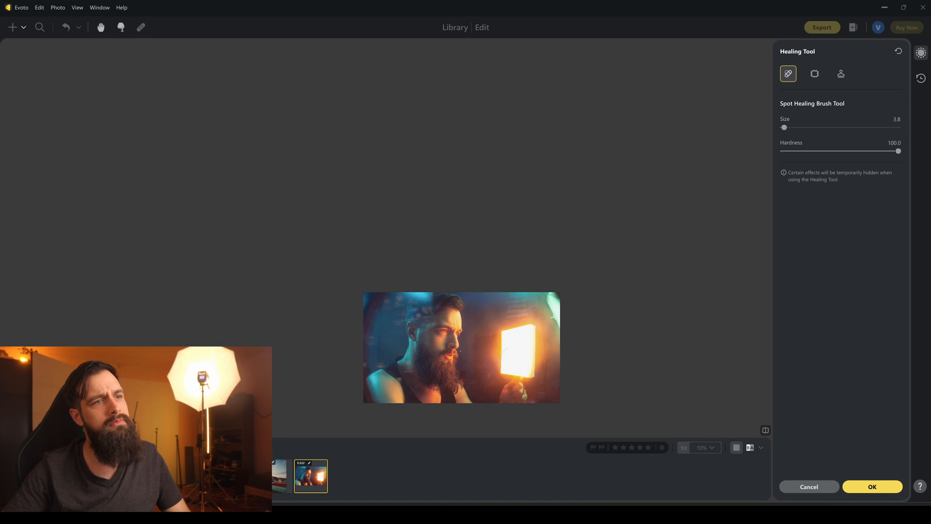
pyautogui.scroll(6, 402, 340)
pyautogui.scroll(3, 402, 340)
pyautogui.moveTo(431, 238)
pyautogui.mouseDown()
pyautogui.moveTo(423, 327)
pyautogui.moveTo(441, 274)
pyautogui.mouseUp()
pyautogui.scroll(-6, 505, 311)
pyautogui.scroll(5, 505, 311)
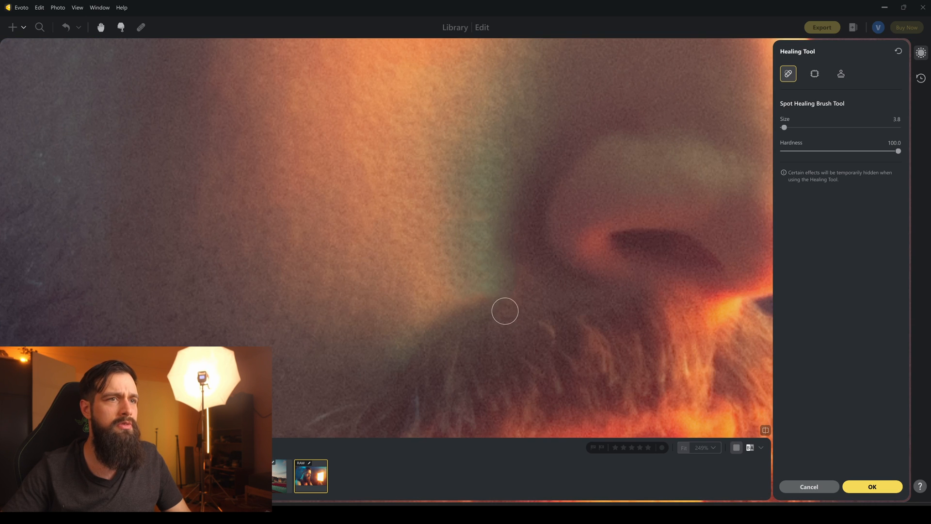
pyautogui.scroll(-8, 511, 318)
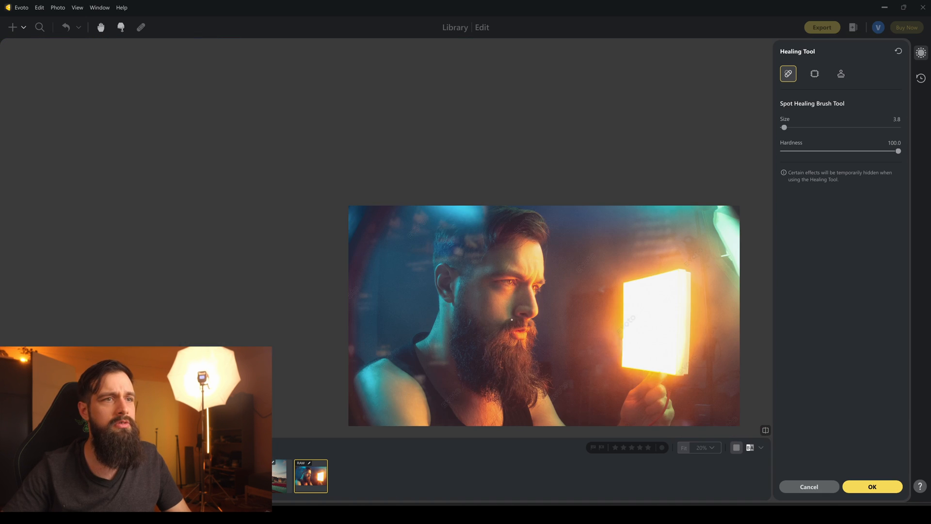
pyautogui.scroll(4, 528, 339)
pyautogui.click(848, 482)
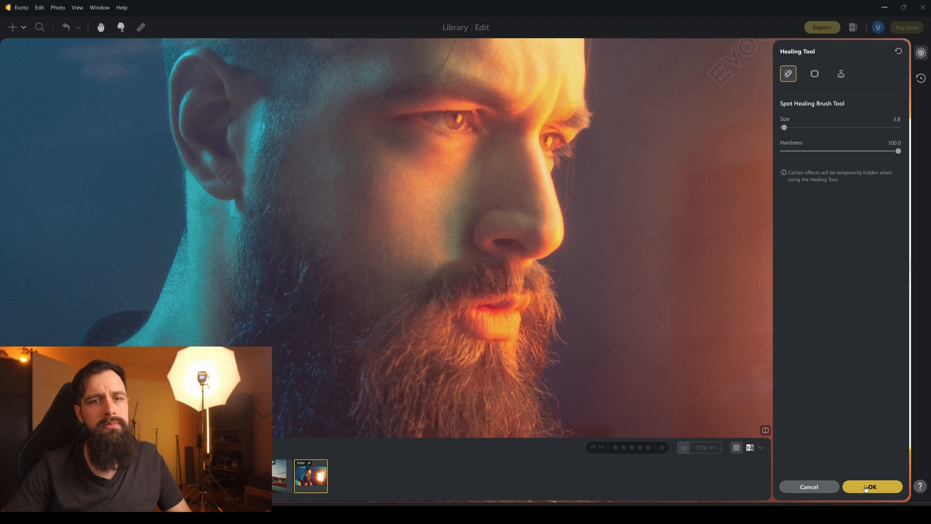
pyautogui.scroll(-3, 484, 292)
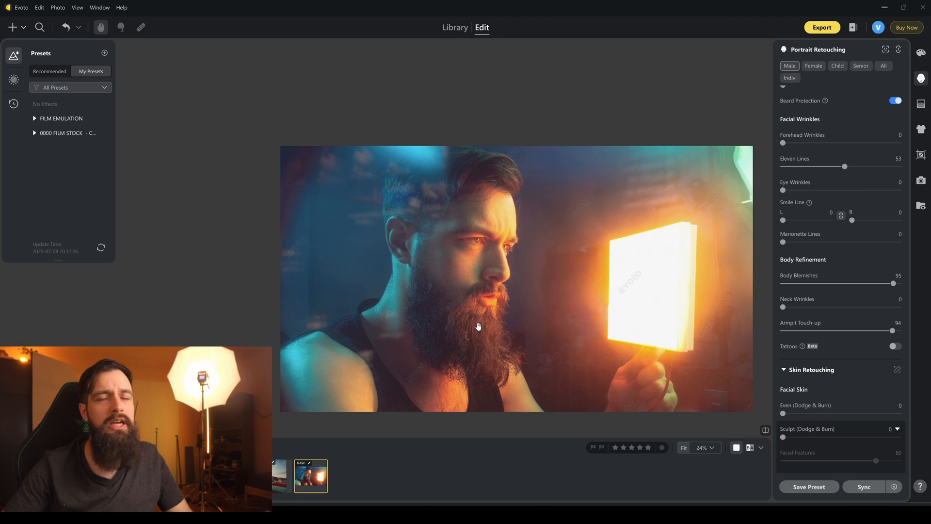
# Set Sculpt (Dodge & Burn) to 100 for the facial skin and check the cheek and eye area up close.
pyautogui.moveTo(492, 295); pyautogui.dragTo(462, 286)
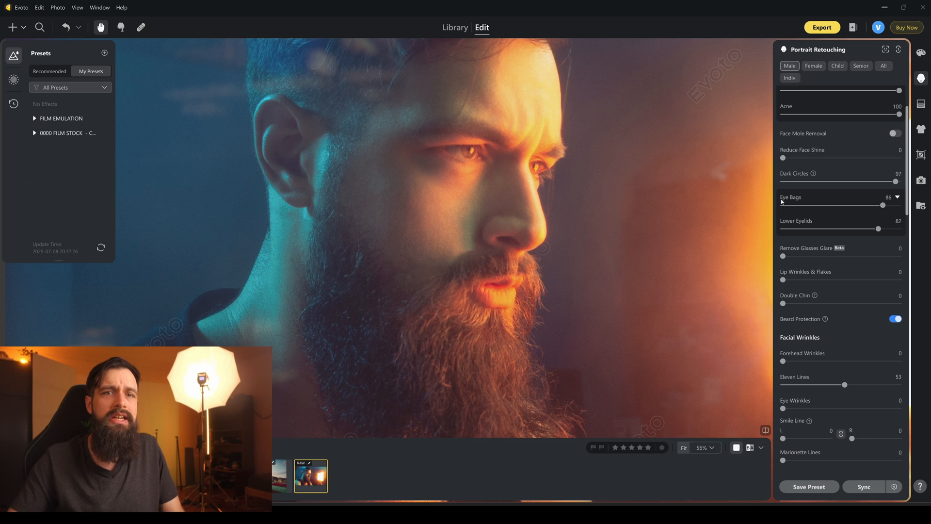
pyautogui.scroll(-6, 550, 213)
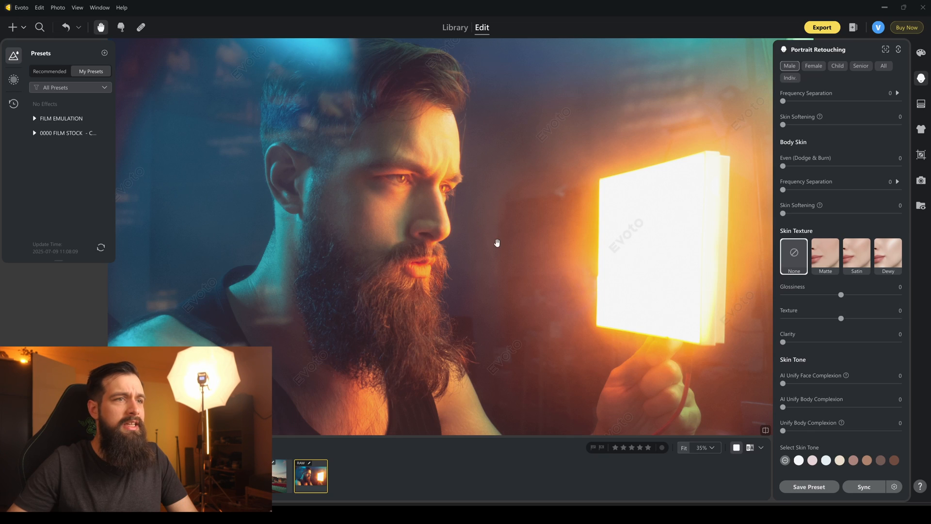
pyautogui.scroll(8, 392, 228)
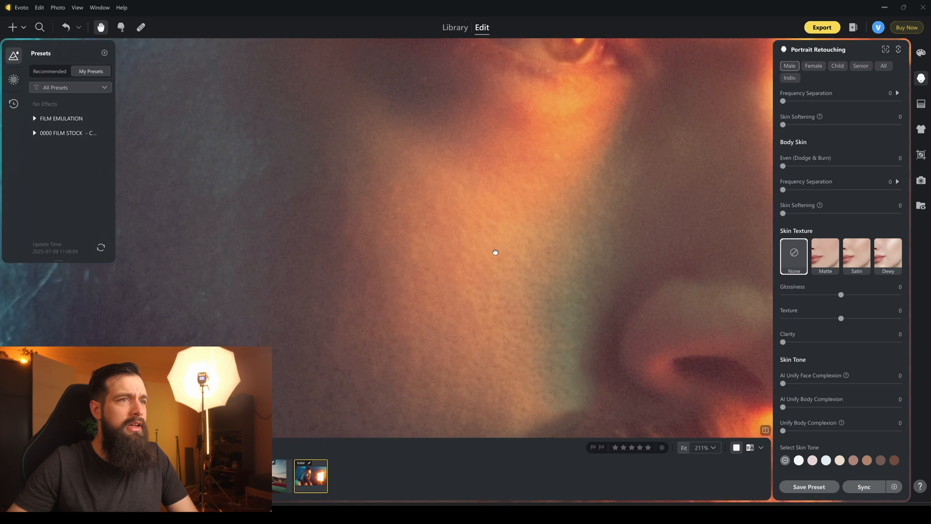
pyautogui.scroll(-8, 434, 313)
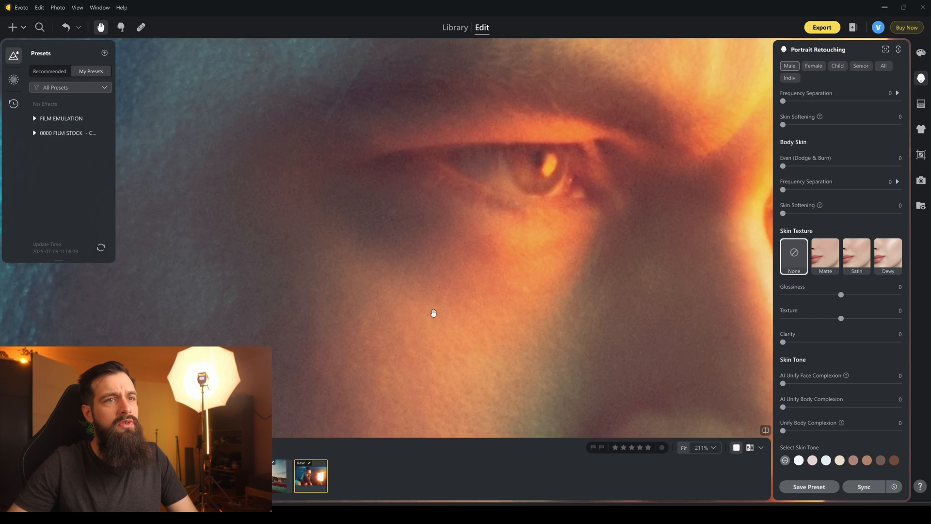
pyautogui.scroll(-4, 434, 313)
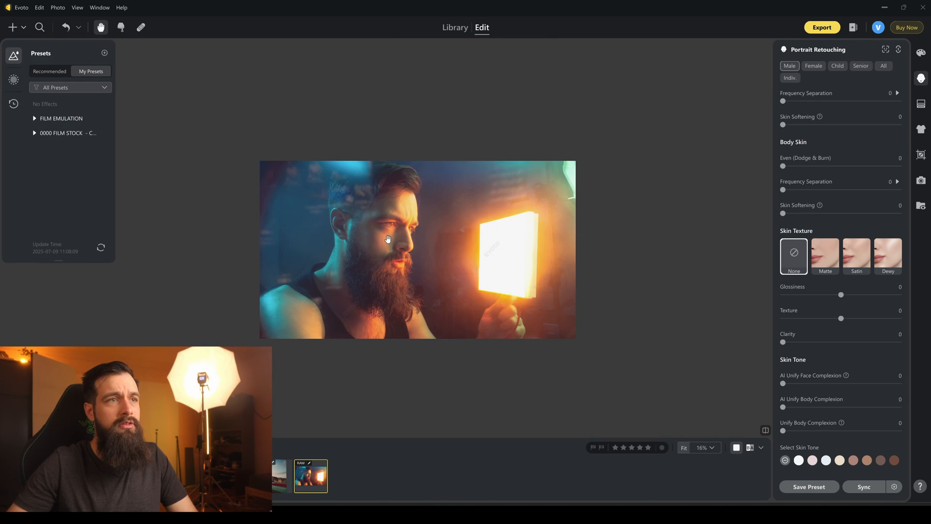
pyautogui.scroll(4, 388, 238)
pyautogui.scroll(5, 845, 198)
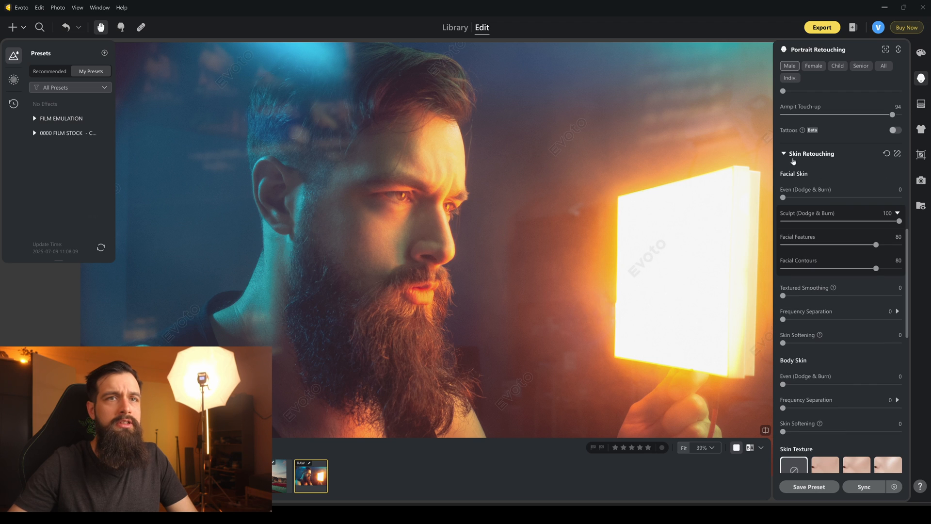
# Adjust the skin texture with Glossiness at 13, Texture at 10 and Clarity at 25.
pyautogui.scroll(-3, 836, 168)
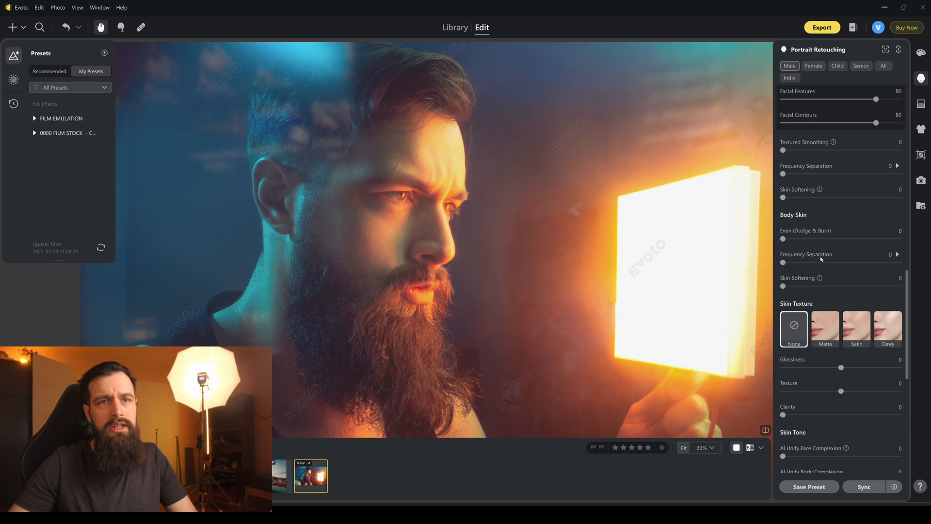
pyautogui.scroll(-3, 819, 260)
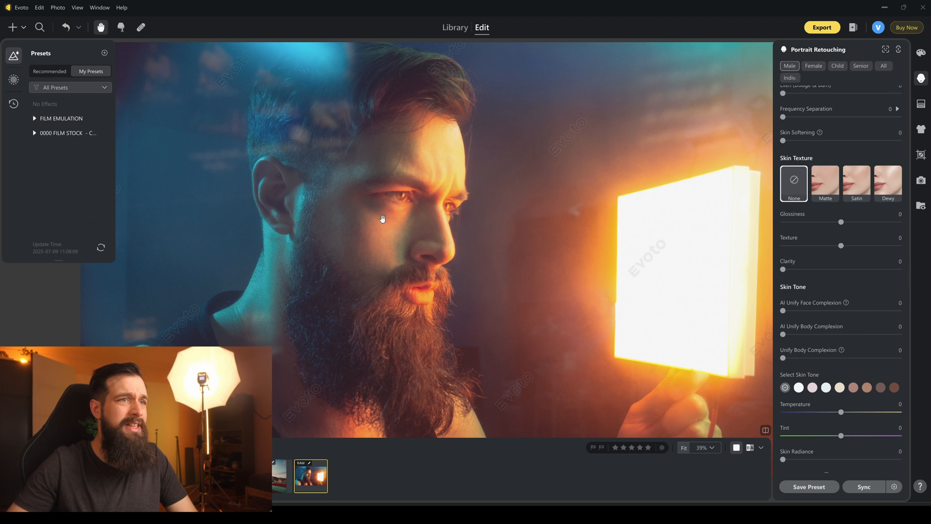
pyautogui.scroll(6, 403, 224)
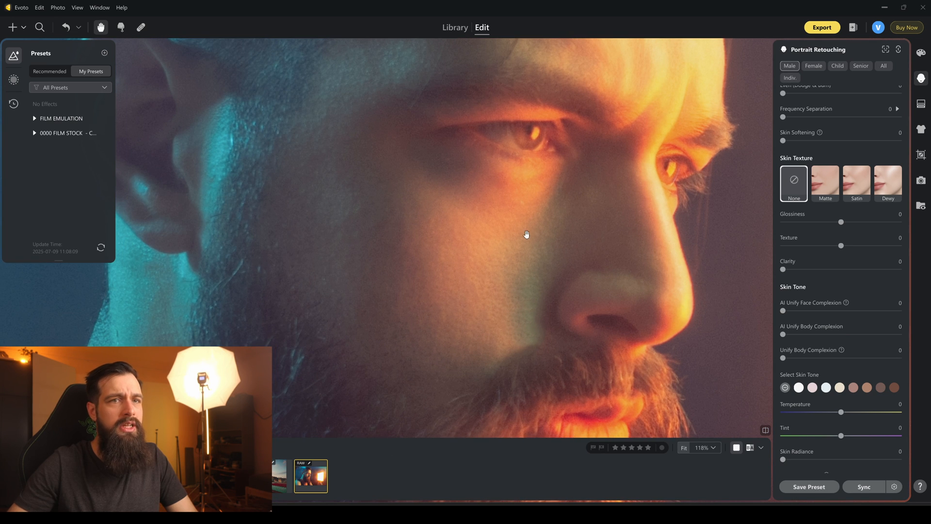
pyautogui.moveTo(841, 246); pyautogui.dragTo(863, 247)
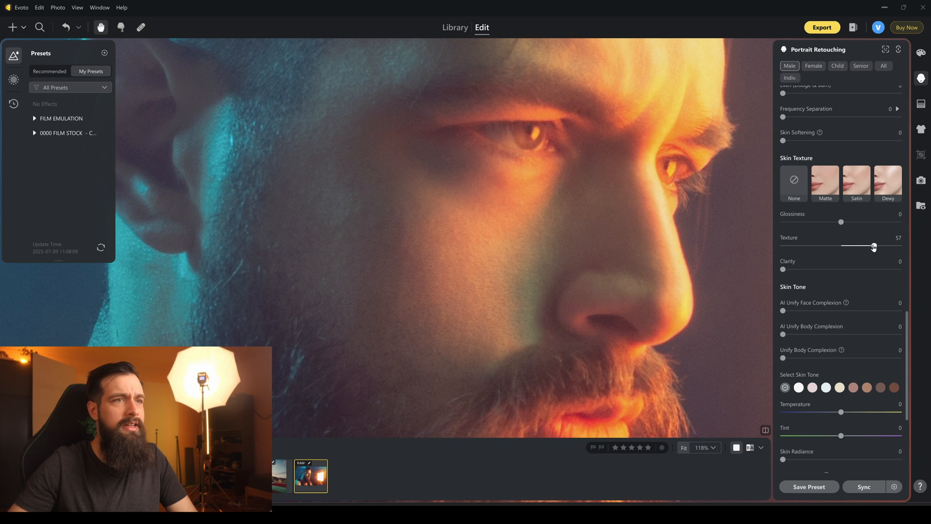
pyautogui.moveTo(402, 212); pyautogui.dragTo(380, 232)
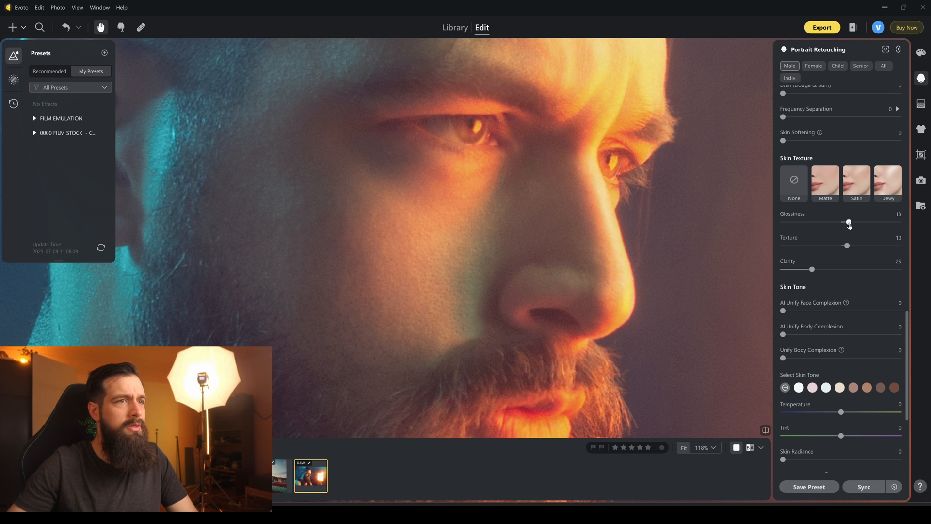
pyautogui.scroll(-5, 412, 233)
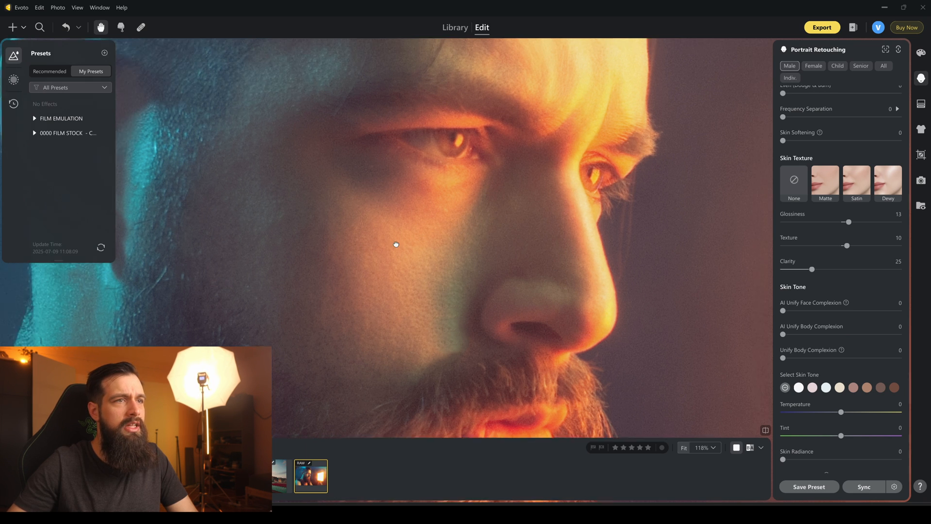
# Inspect the retouched cheek, eye and nose texture up close and compare it with the overall portrait.
pyautogui.scroll(-2, 405, 256)
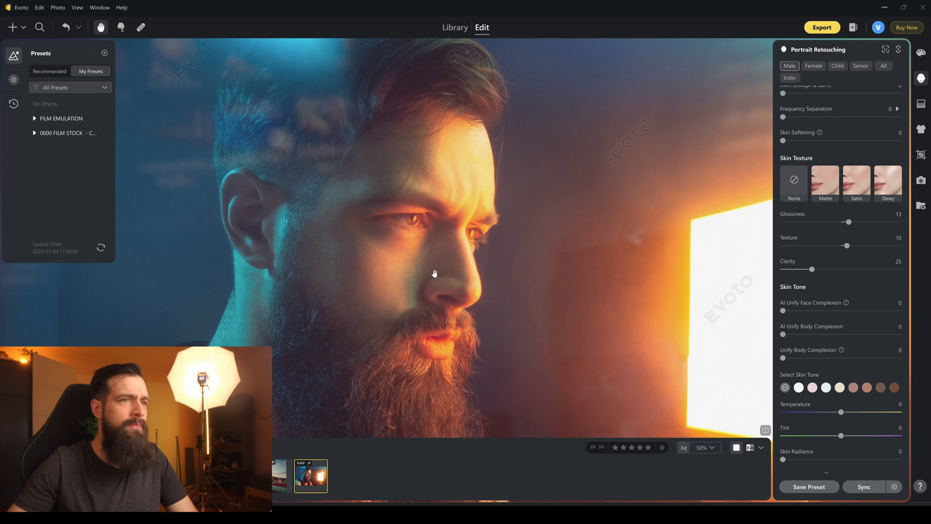
pyautogui.scroll(10, 438, 272)
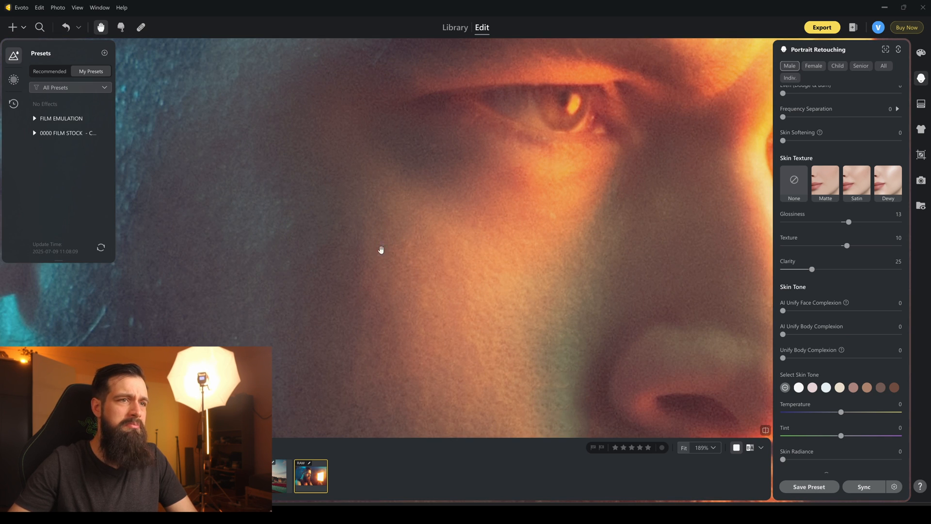
pyautogui.moveTo(492, 293); pyautogui.dragTo(386, 252)
pyautogui.scroll(-10, 500, 343)
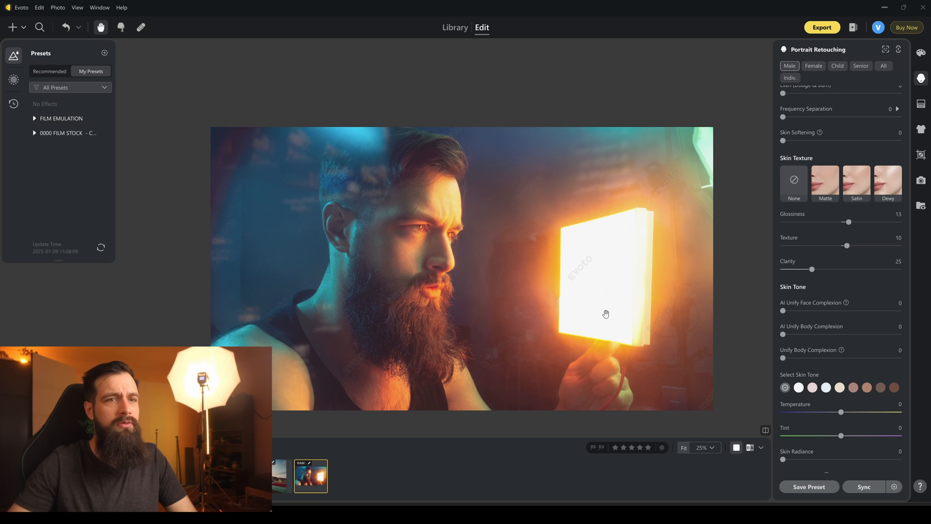
pyautogui.moveTo(507, 272); pyautogui.dragTo(485, 255)
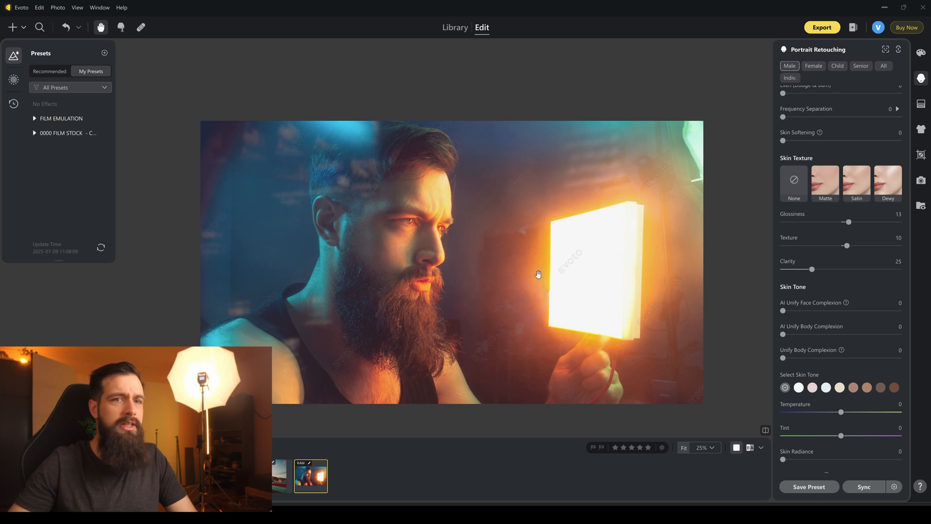
pyautogui.scroll(-3, 827, 291)
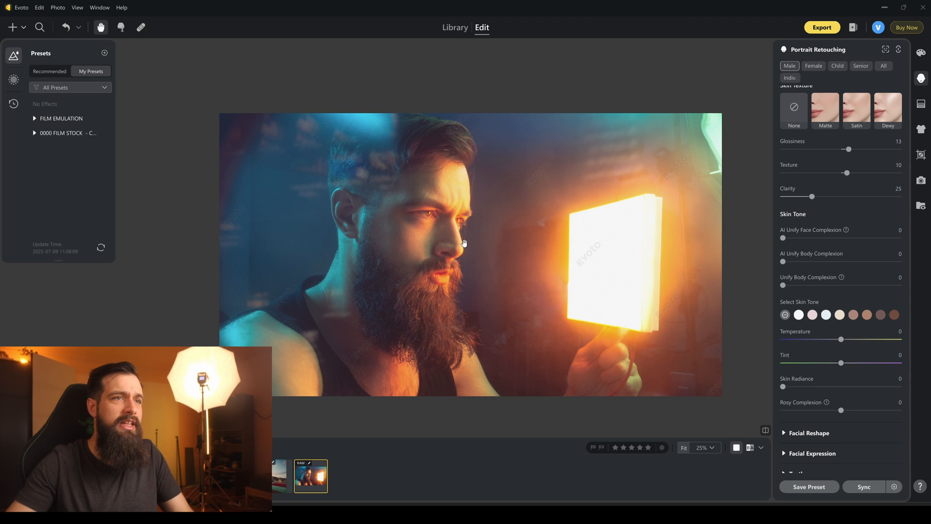
pyautogui.moveTo(483, 243); pyautogui.dragTo(461, 221)
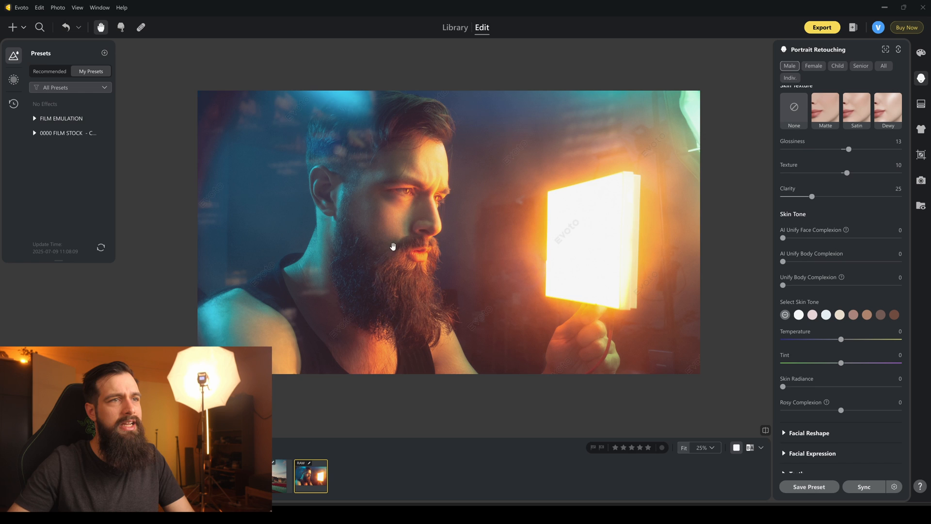
pyautogui.moveTo(391, 256); pyautogui.dragTo(409, 279)
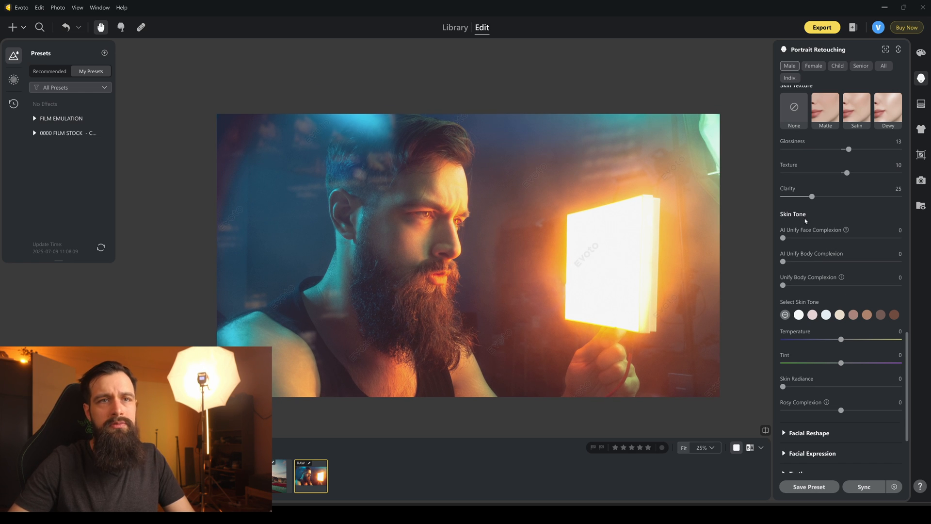
# Try the makeup Contour at 100 on the man's face and return it to 0.
pyautogui.scroll(-3, 803, 225)
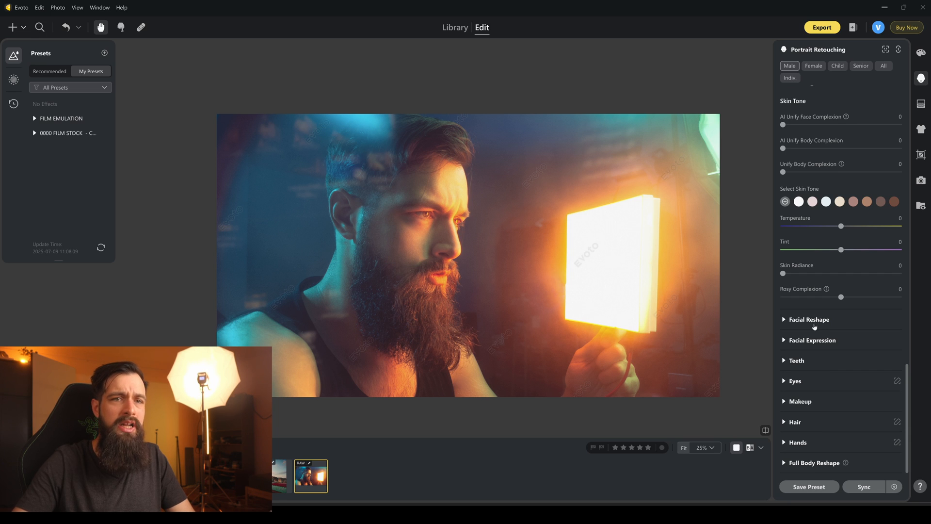
pyautogui.click(785, 402)
pyautogui.scroll(-5, 817, 344)
pyautogui.moveTo(783, 209); pyautogui.dragTo(732, 201)
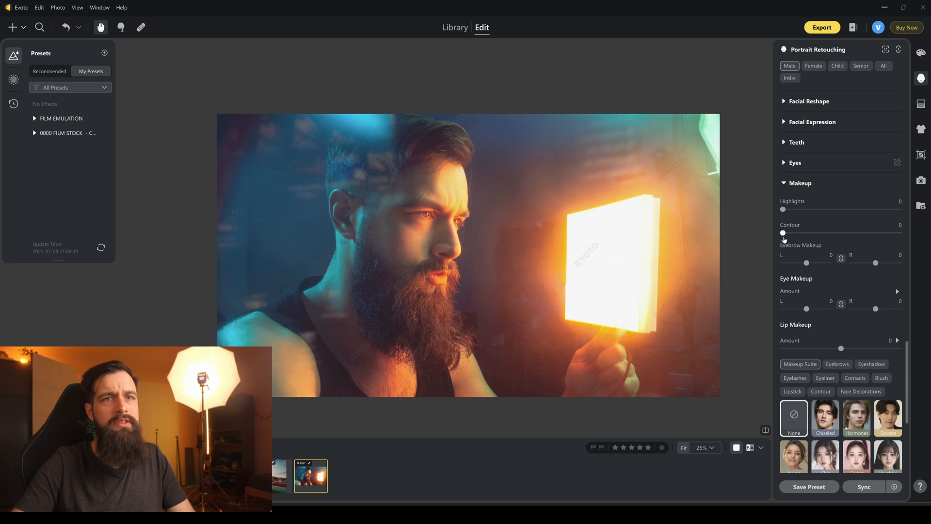
pyautogui.moveTo(789, 237); pyautogui.dragTo(842, 236)
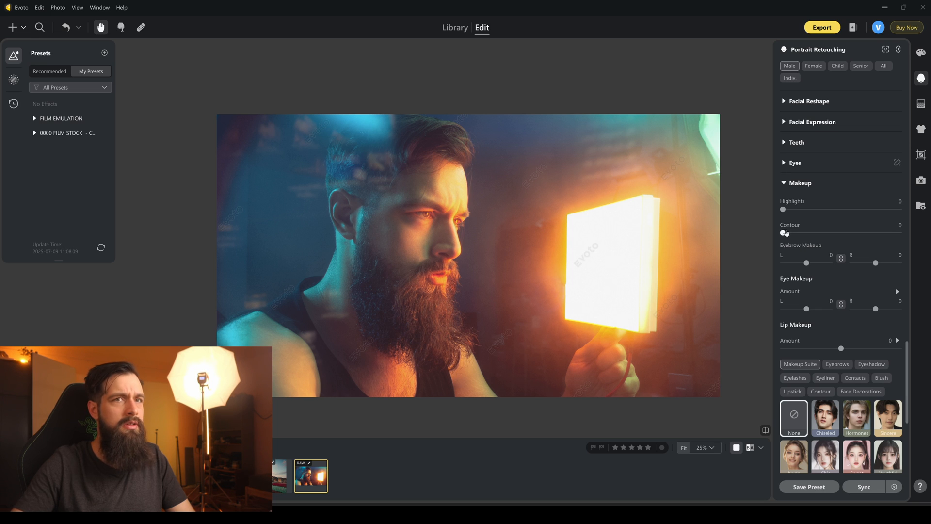
pyautogui.click(903, 232)
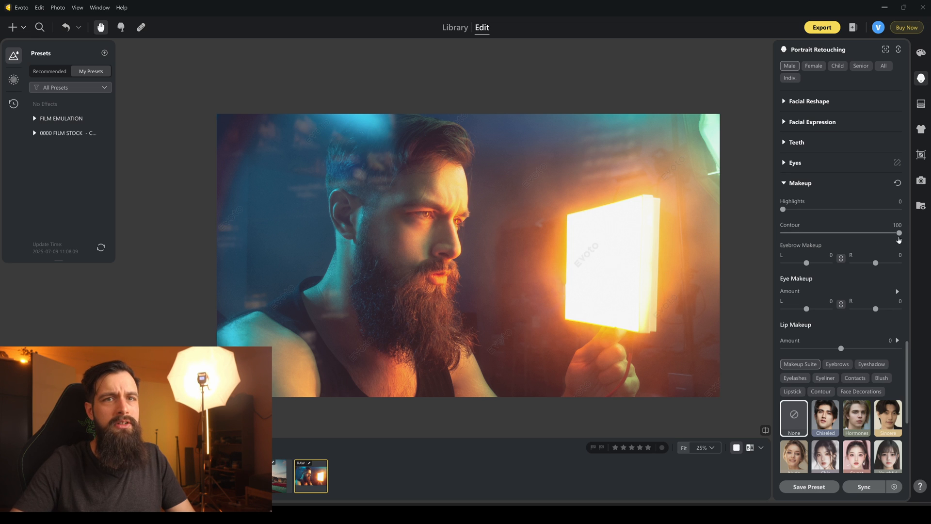
pyautogui.moveTo(899, 234); pyautogui.dragTo(763, 235)
# Apply the Chiseled look from the Makeup Suite, comparing it repeatedly against None.
pyautogui.scroll(-3, 835, 276)
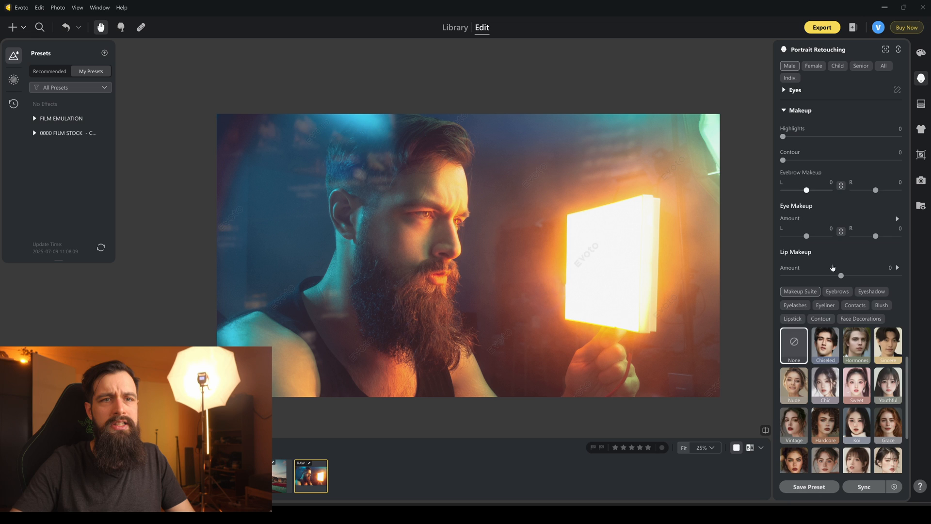
pyautogui.scroll(-3, 829, 291)
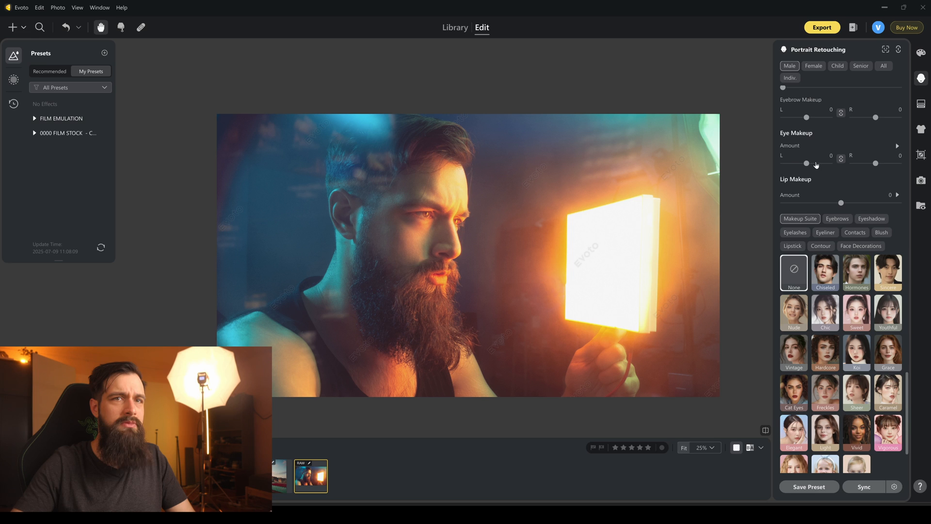
pyautogui.click(827, 275)
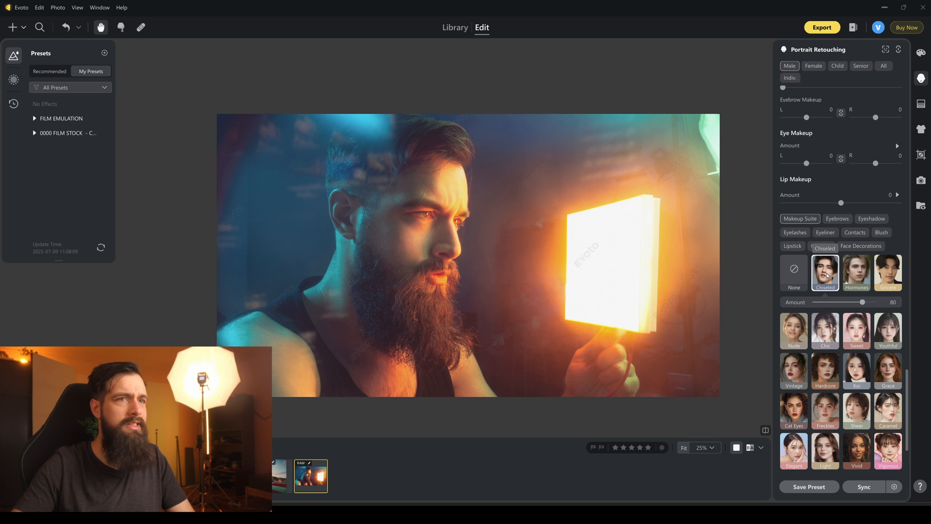
pyautogui.click(797, 269)
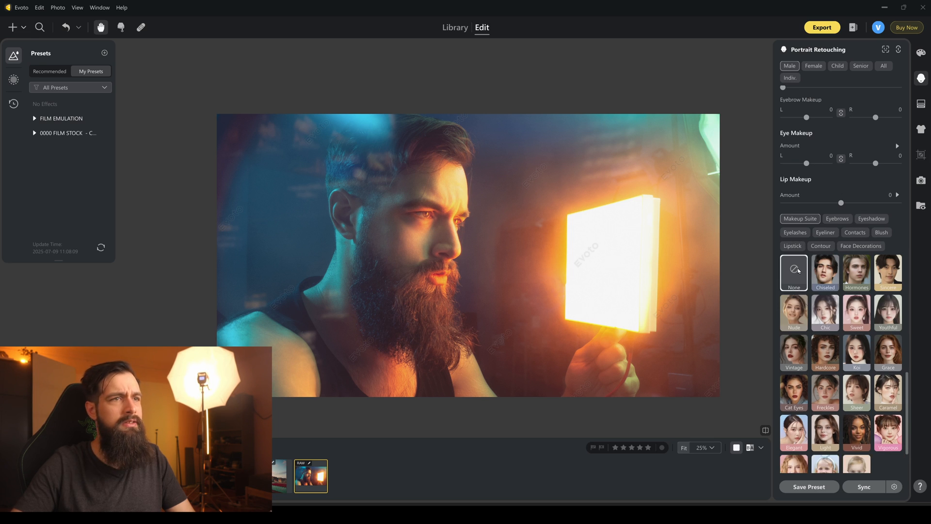
pyautogui.click(824, 273)
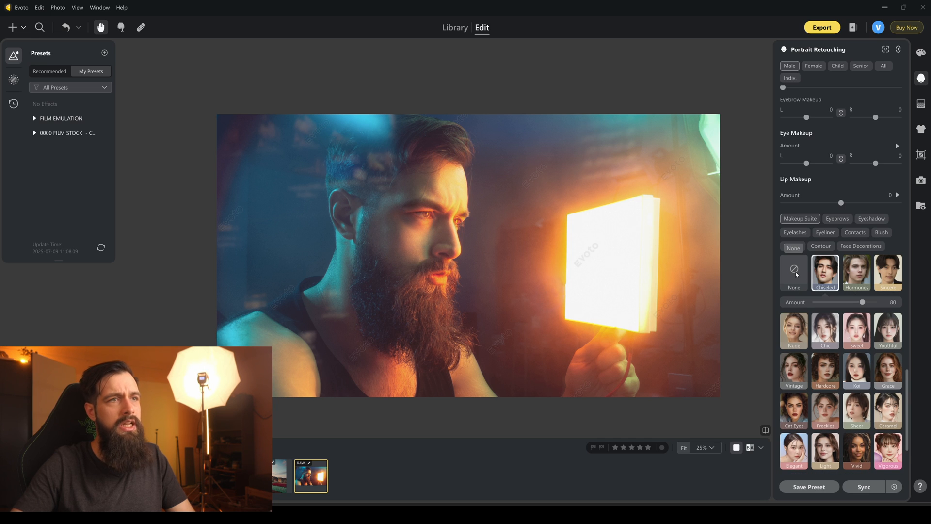
pyautogui.click(799, 272)
pyautogui.click(820, 275)
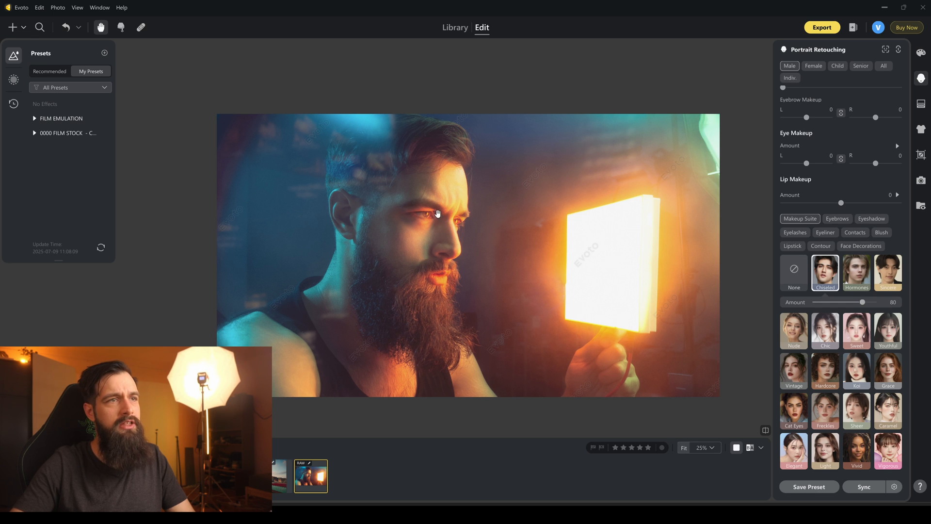
pyautogui.click(796, 272)
pyautogui.click(811, 271)
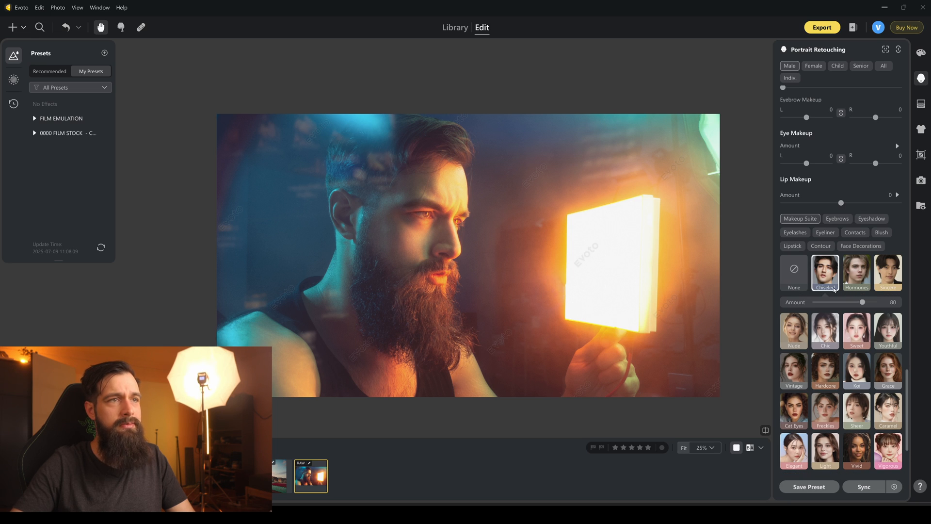
# Reduce the Chiseled makeup amount to 19, checking the effect against None.
pyautogui.moveTo(839, 303); pyautogui.dragTo(837, 303)
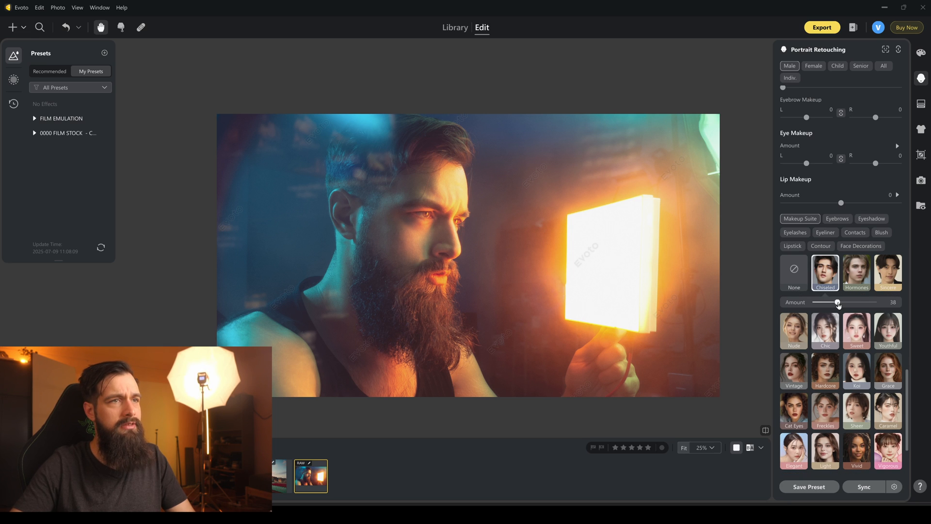
pyautogui.click(793, 271)
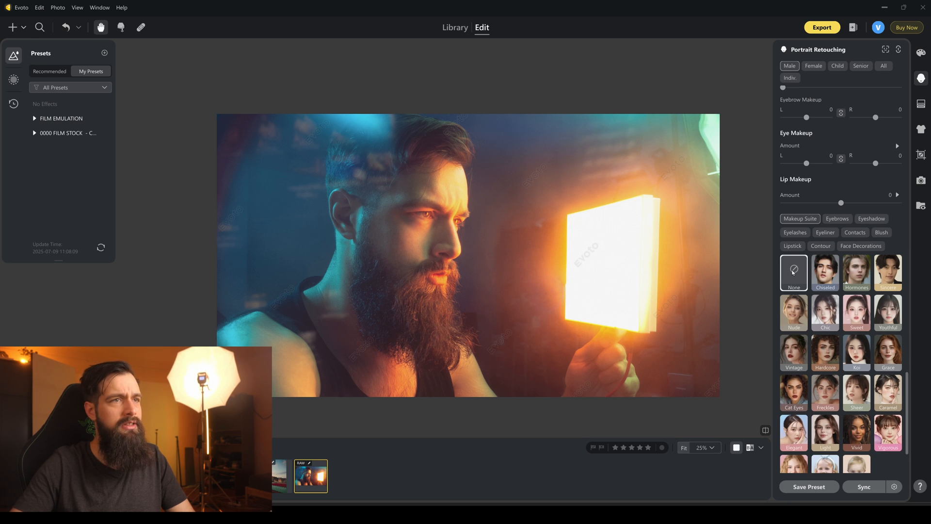
pyautogui.click(819, 272)
pyautogui.click(801, 272)
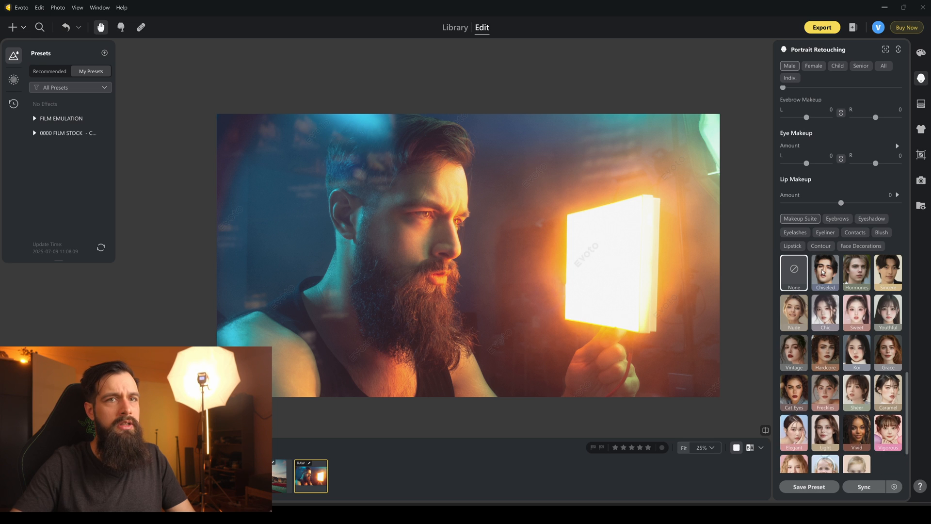
pyautogui.click(822, 272)
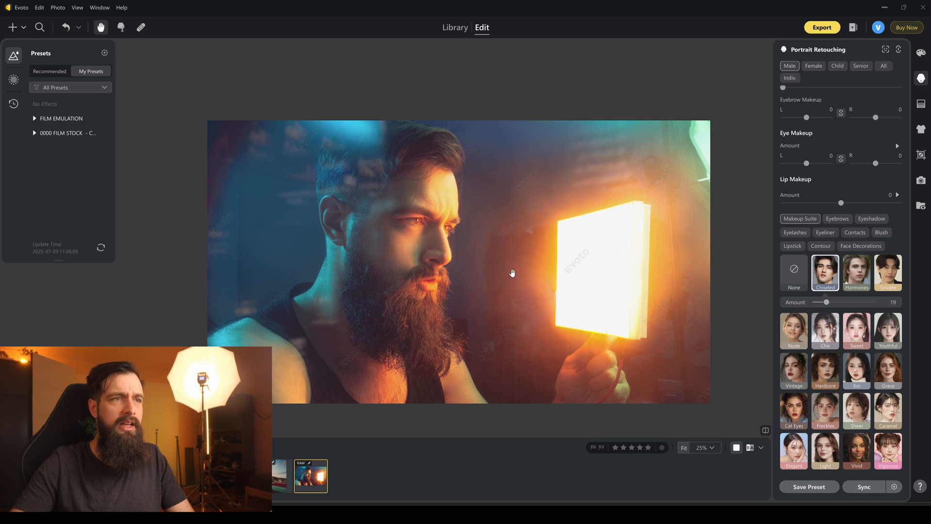
# Test different Hair Part Line strengths in the hair retouching settings and settle on 66.
pyautogui.scroll(-3, 818, 302)
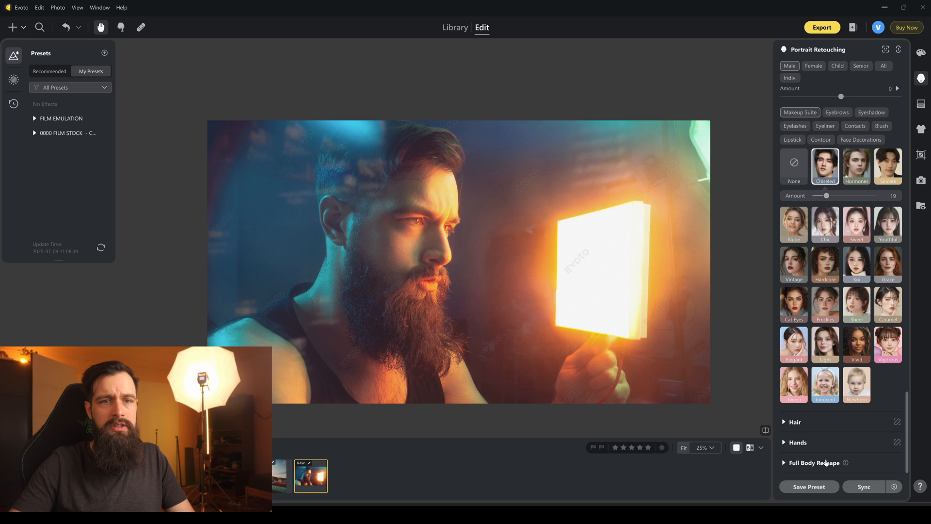
pyautogui.click(785, 422)
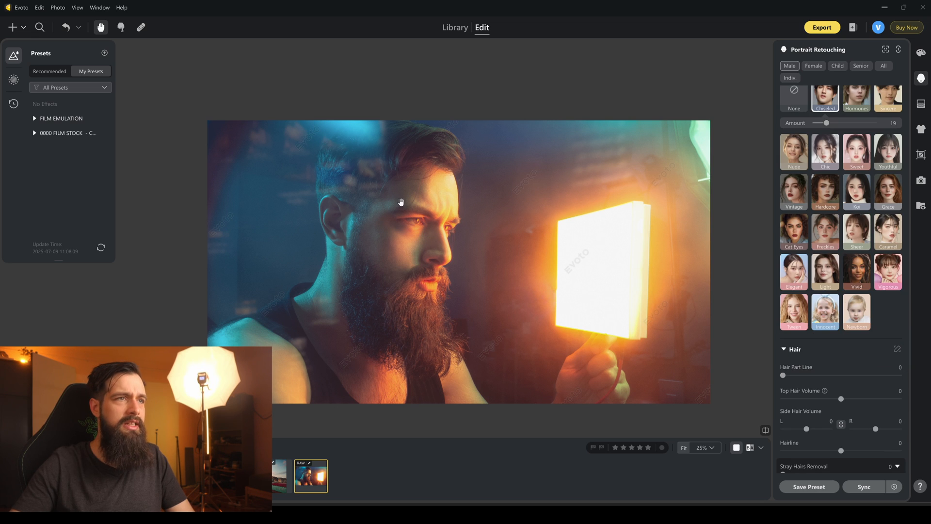
pyautogui.scroll(-2, 824, 354)
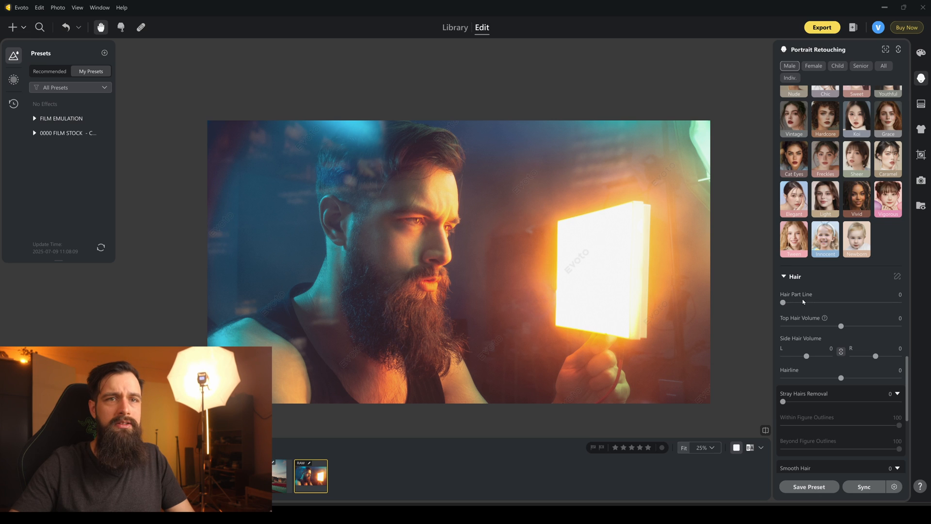
pyautogui.moveTo(840, 302); pyautogui.dragTo(905, 306)
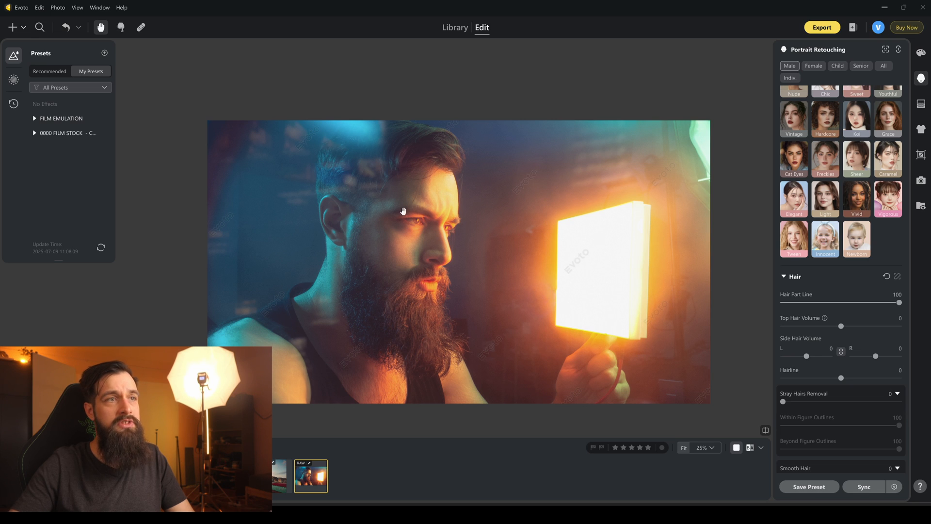
pyautogui.moveTo(838, 305); pyautogui.dragTo(804, 302)
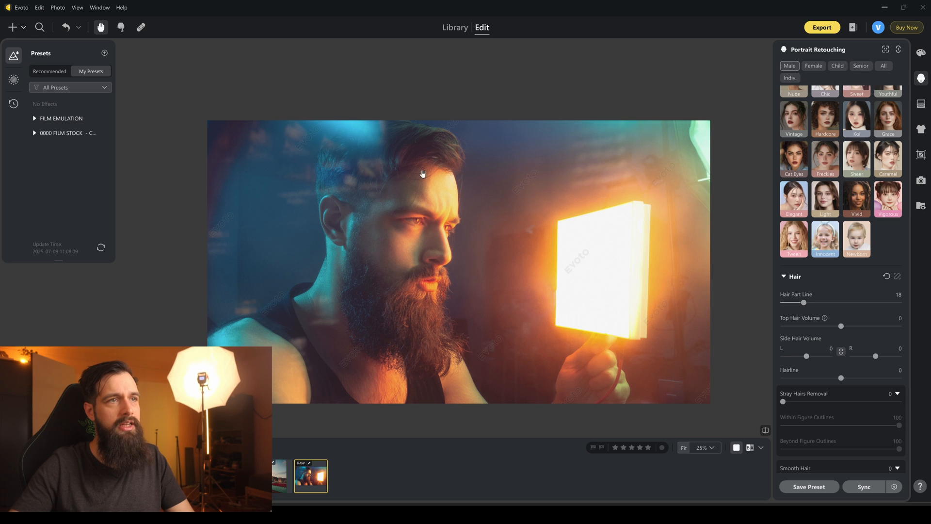
pyautogui.moveTo(804, 302); pyautogui.dragTo(893, 302)
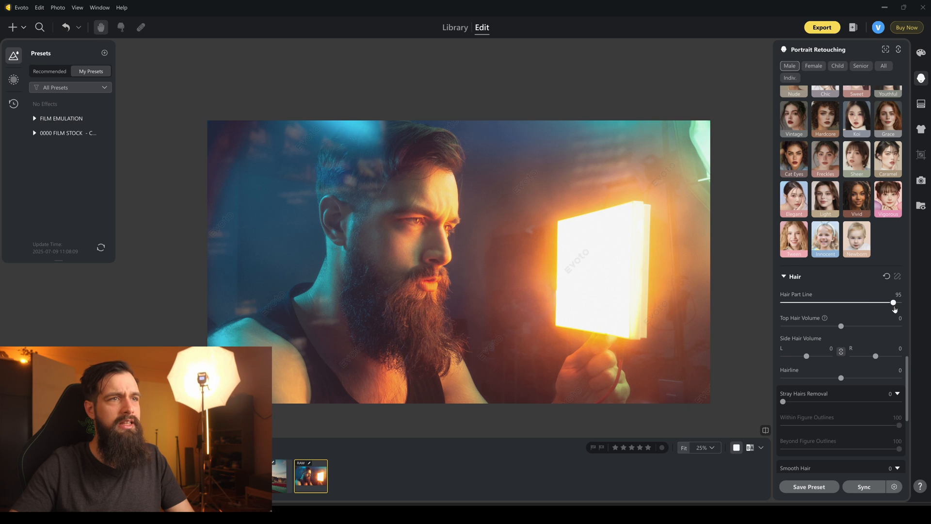
pyautogui.moveTo(893, 303); pyautogui.dragTo(859, 302)
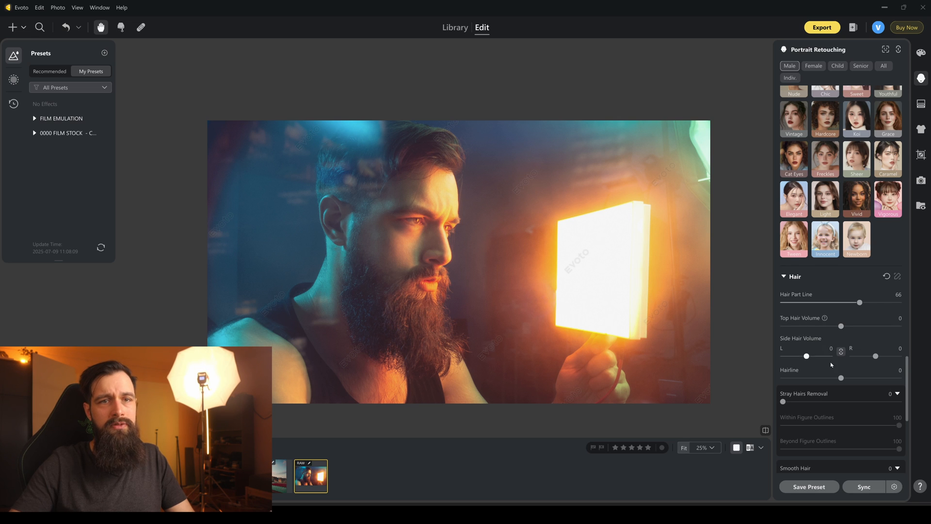
# Set Stray Hairs Removal to 100 in the man's hair retouching settings.
pyautogui.scroll(-3, 841, 326)
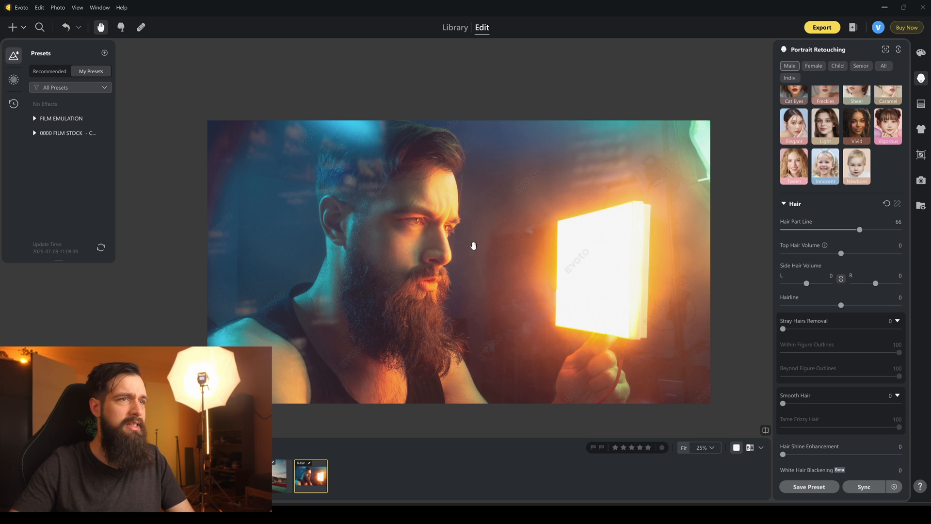
pyautogui.scroll(5, 331, 195)
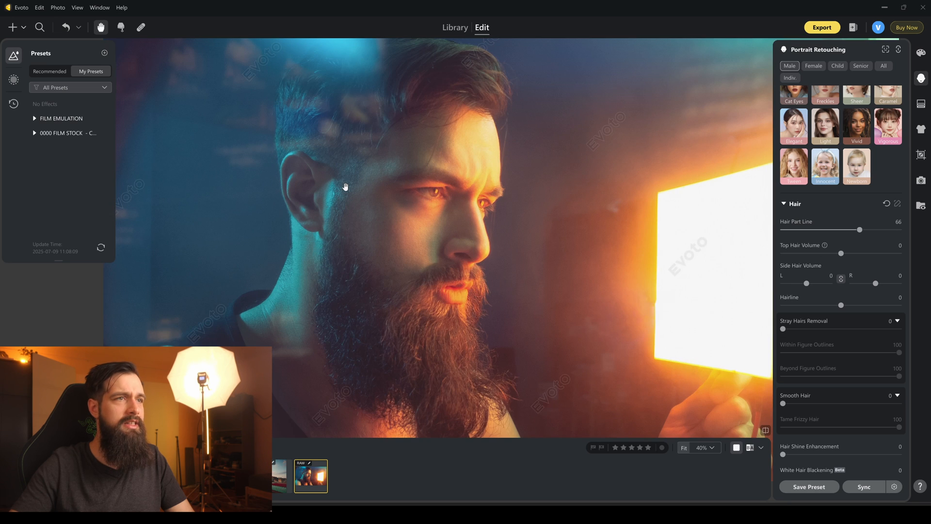
pyautogui.scroll(1, 383, 240)
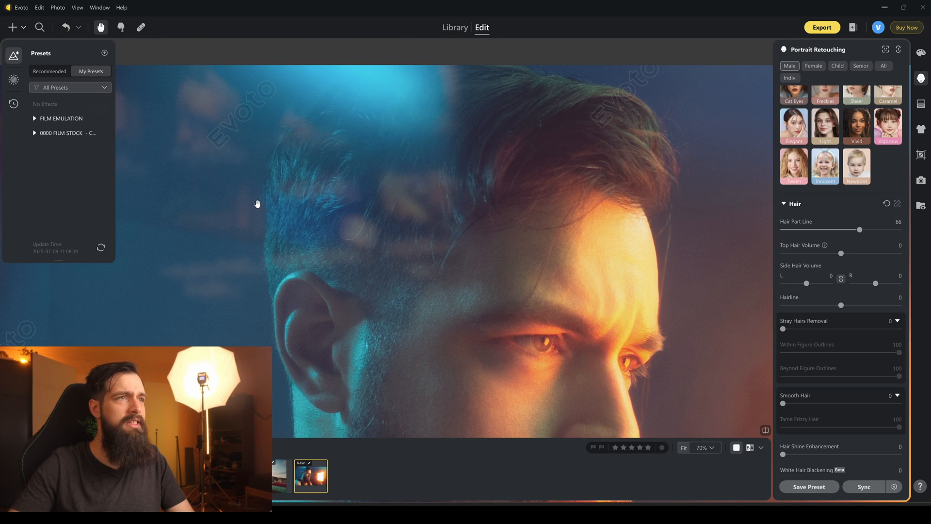
pyautogui.moveTo(469, 210); pyautogui.dragTo(382, 208)
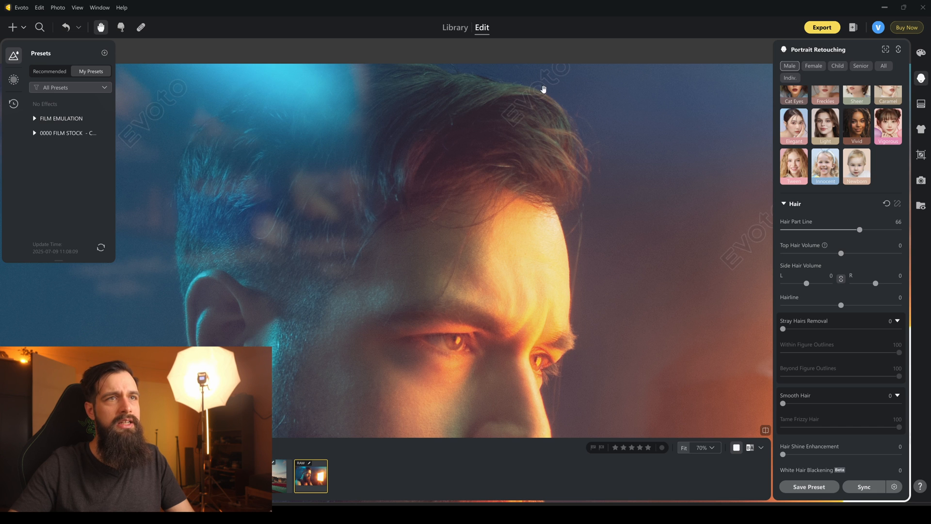
pyautogui.scroll(8, 496, 248)
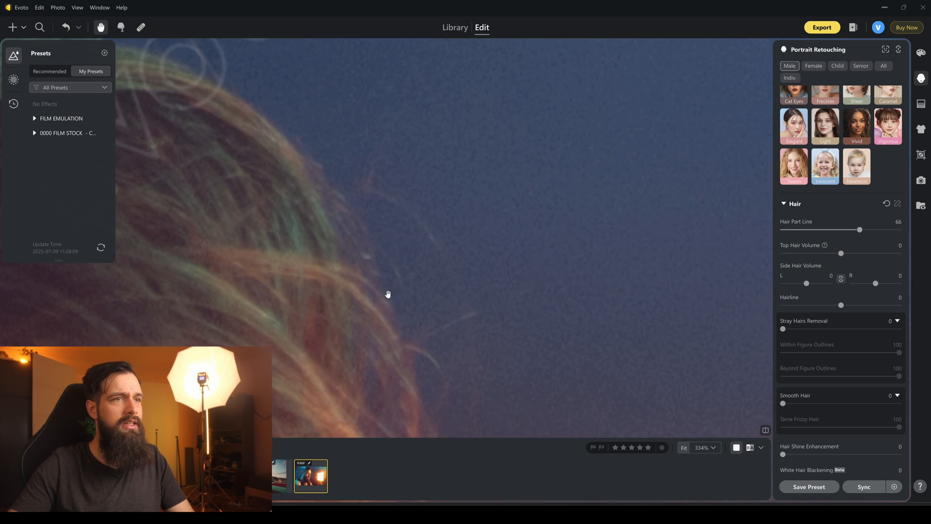
pyautogui.scroll(-2, 447, 201)
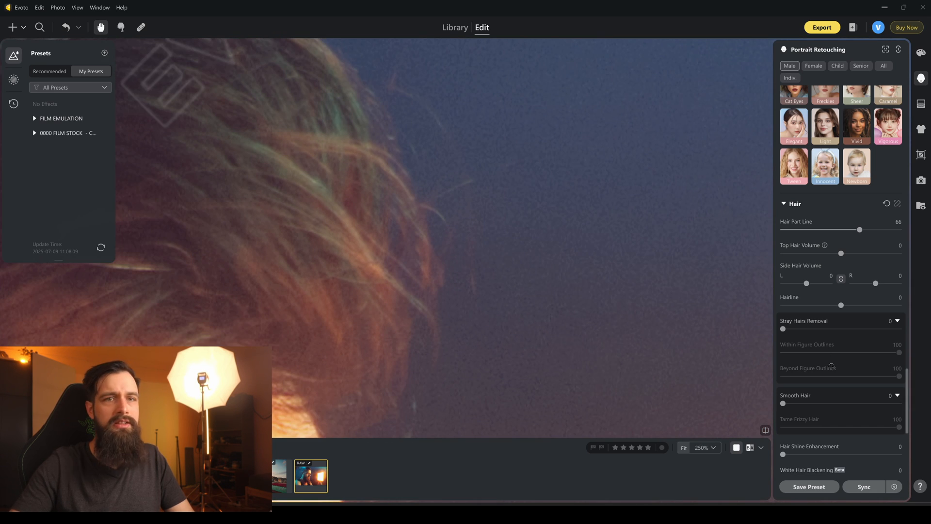
pyautogui.moveTo(784, 330); pyautogui.dragTo(900, 329)
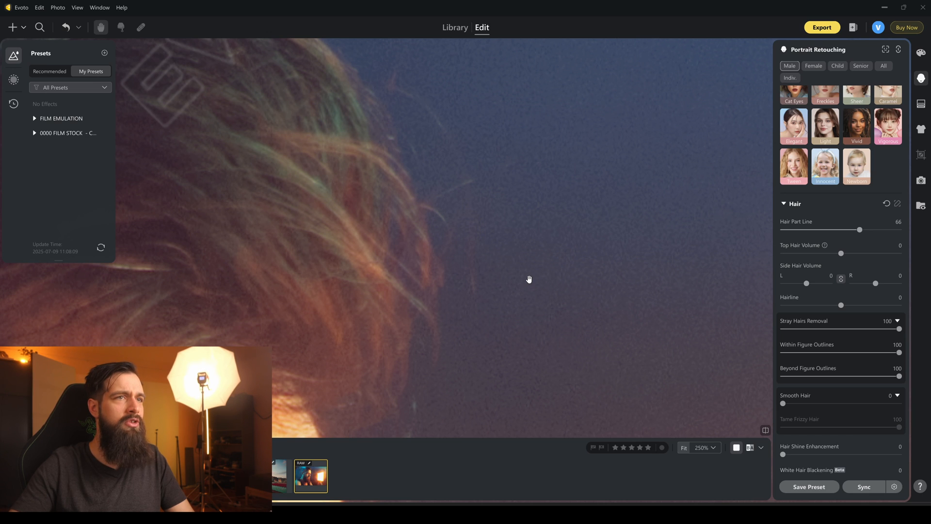
# Inspect the hair outline around the man's head and return Stray Hairs Removal to 0 for comparison.
pyautogui.moveTo(393, 295); pyautogui.dragTo(385, 410)
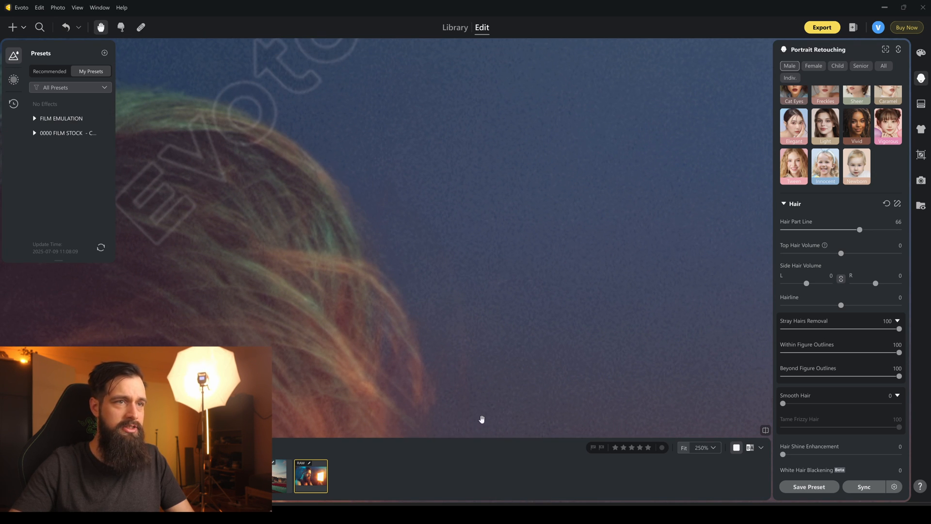
pyautogui.scroll(-8, 446, 348)
pyautogui.moveTo(392, 380); pyautogui.dragTo(442, 262)
pyautogui.moveTo(267, 297); pyautogui.dragTo(388, 292)
pyautogui.scroll(6, 387, 292)
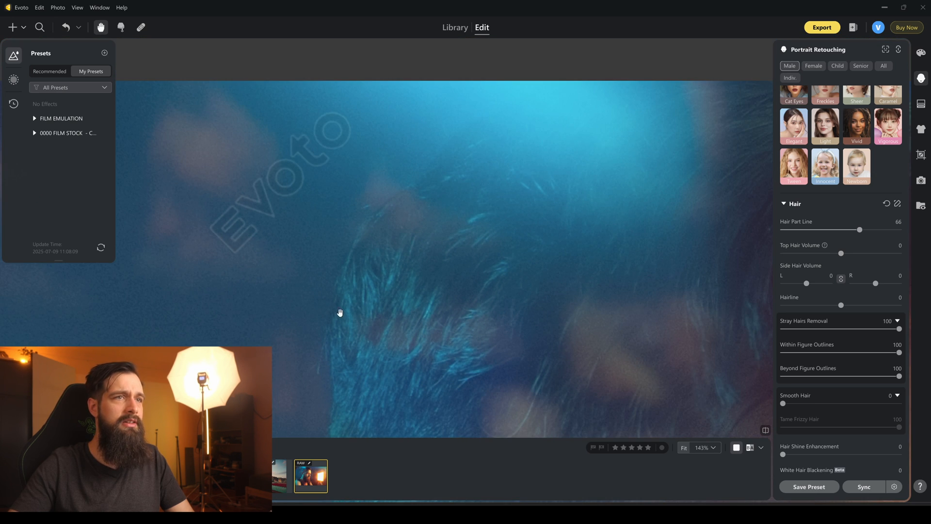
pyautogui.moveTo(340, 312); pyautogui.dragTo(339, 233)
pyautogui.moveTo(898, 328); pyautogui.dragTo(782, 330)
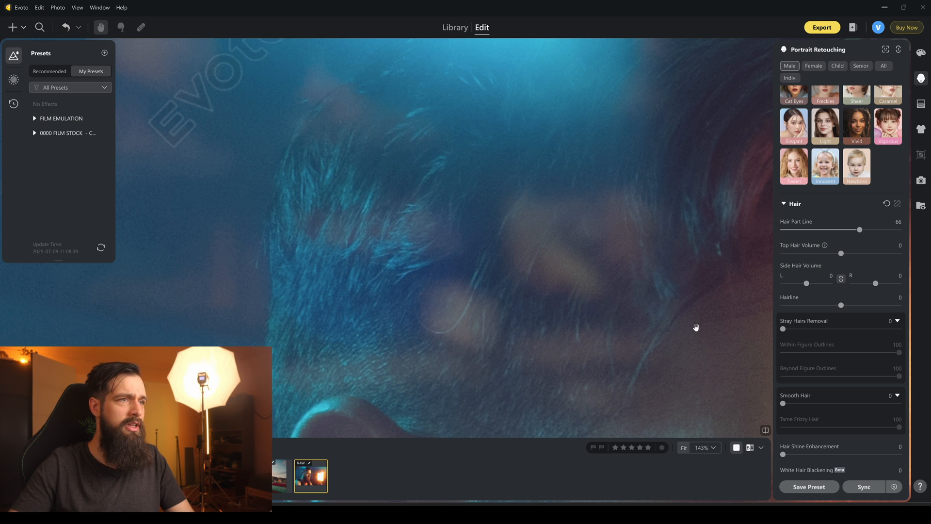
pyautogui.moveTo(490, 262); pyautogui.dragTo(382, 210)
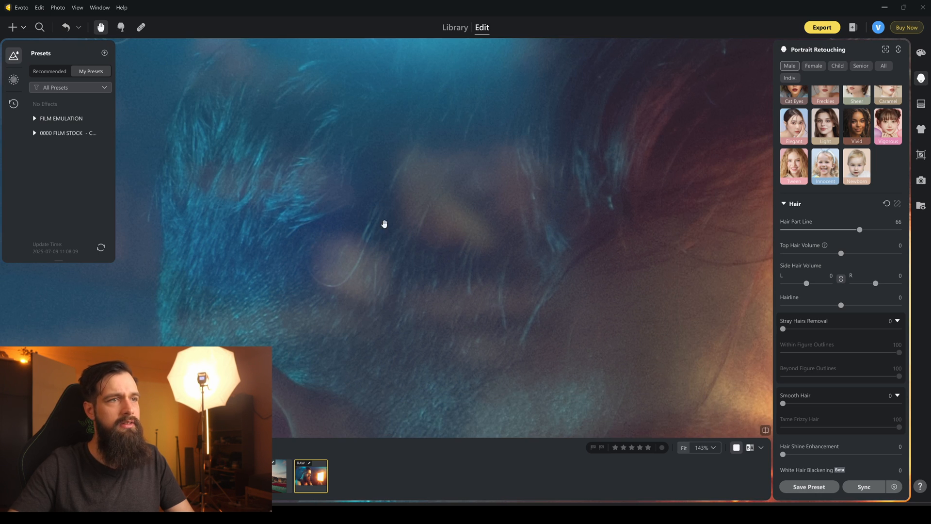
# Set Stray Hairs Removal to 88 and inspect the hair above the ear and forehead.
pyautogui.moveTo(783, 329); pyautogui.dragTo(885, 330)
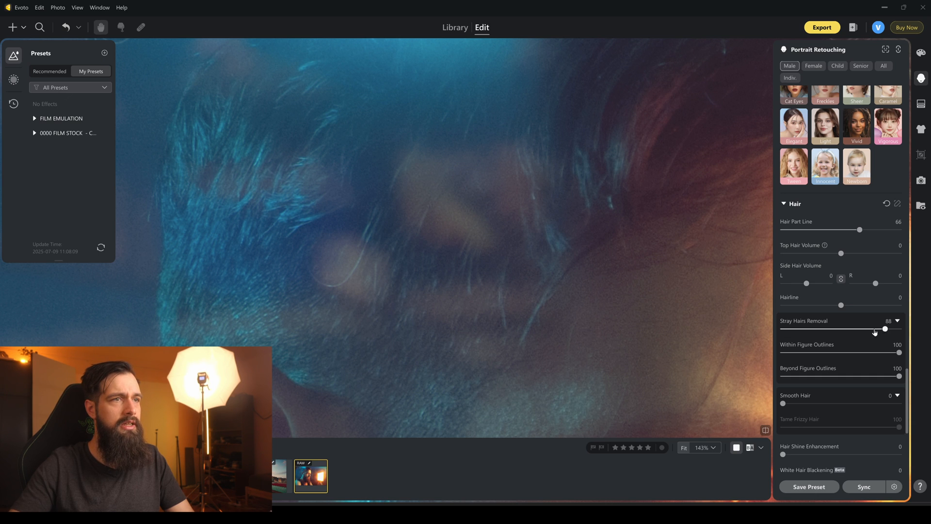
pyautogui.moveTo(652, 220); pyautogui.dragTo(479, 244)
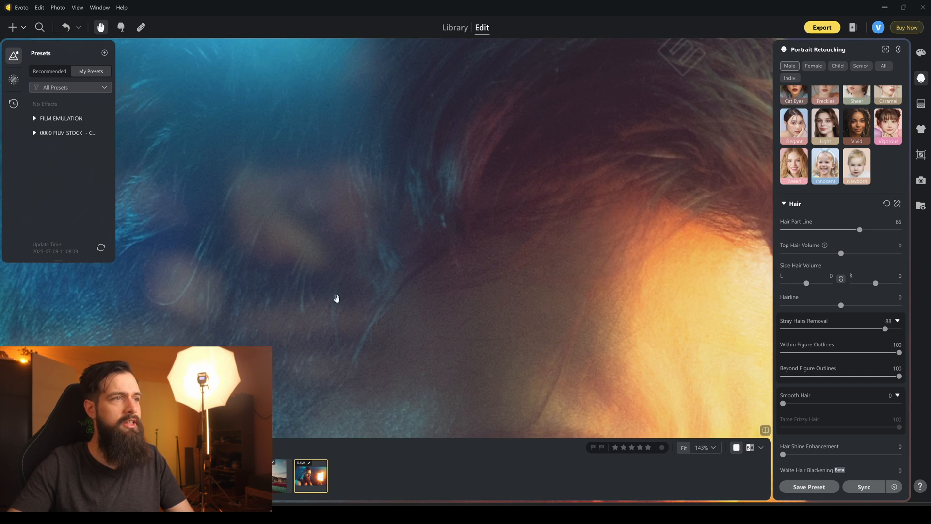
pyautogui.moveTo(243, 303); pyautogui.dragTo(443, 259)
pyautogui.moveTo(206, 163); pyautogui.dragTo(260, 222)
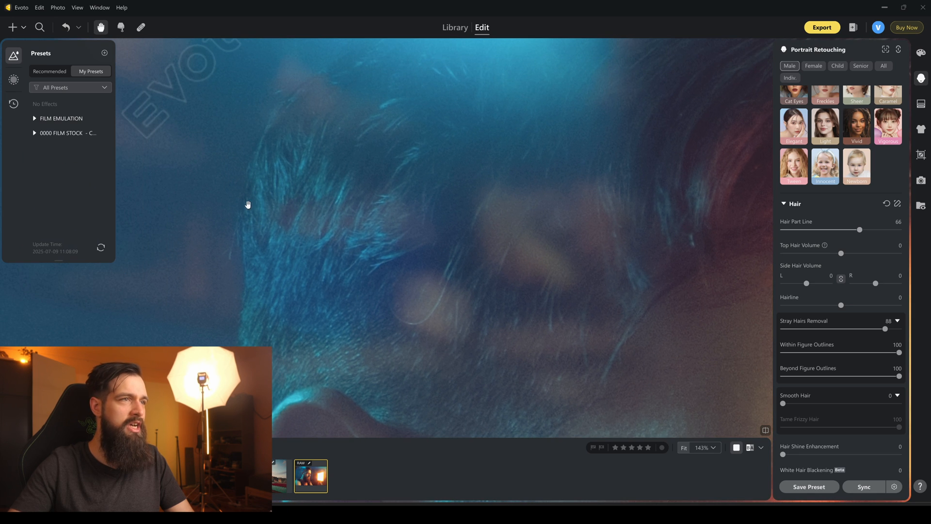
pyautogui.moveTo(429, 304); pyautogui.dragTo(332, 240)
pyautogui.moveTo(479, 246); pyautogui.dragTo(456, 343)
pyautogui.moveTo(412, 236); pyautogui.dragTo(411, 313)
# Review the whole portrait and the remaining hair retouching options down to Hair Color.
pyautogui.scroll(-6, 410, 313)
pyautogui.moveTo(498, 320); pyautogui.dragTo(501, 207)
pyautogui.moveTo(533, 266); pyautogui.dragTo(528, 278)
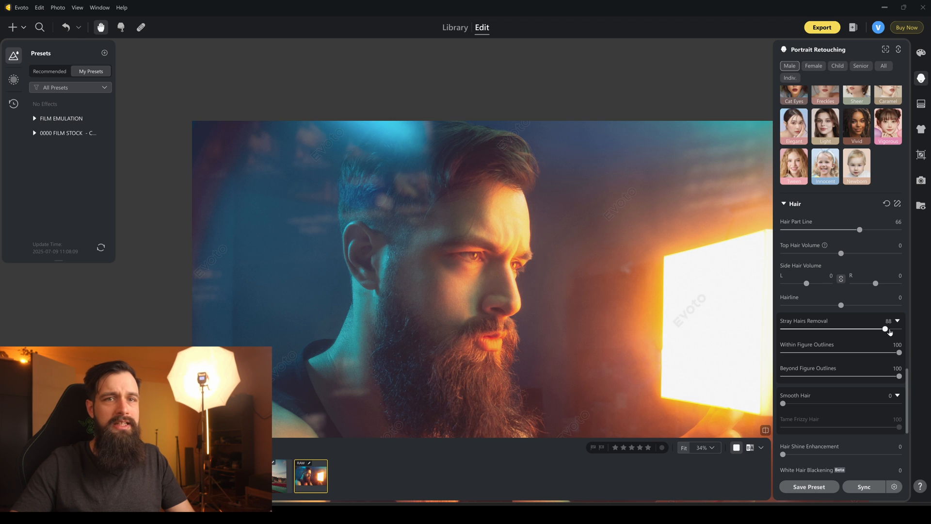
pyautogui.moveTo(494, 227); pyautogui.dragTo(490, 194)
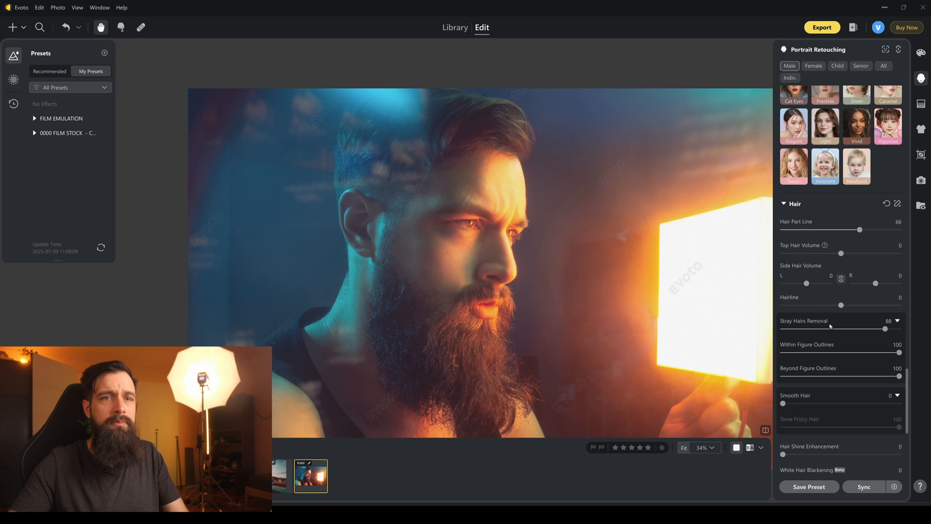
pyautogui.scroll(-5, 831, 328)
pyautogui.moveTo(511, 270); pyautogui.dragTo(399, 227)
pyautogui.scroll(-3, 418, 228)
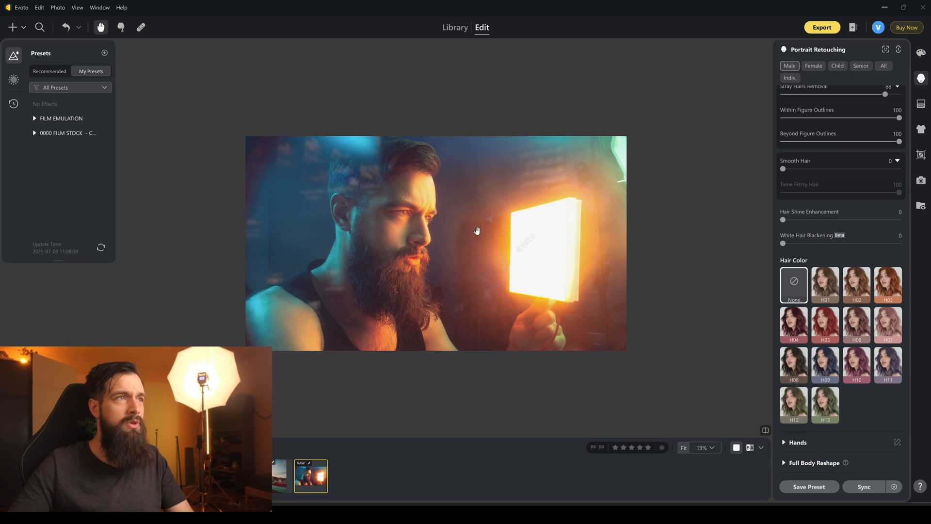
# Start the Healing Tool with the Spot Healing Brush and examine the blue-lit hair on the side of the head.
pyautogui.click(141, 27)
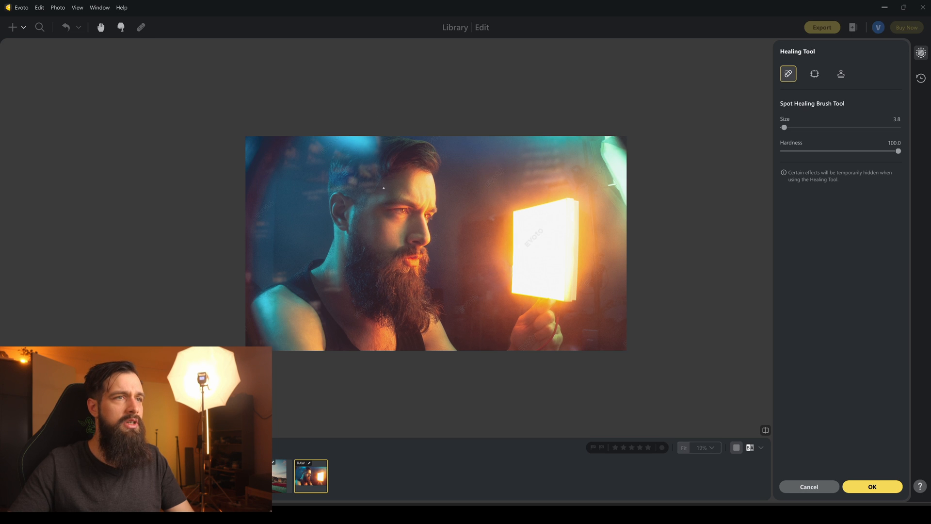
pyautogui.scroll(10, 385, 188)
pyautogui.scroll(3, 342, 158)
pyautogui.moveTo(352, 142)
pyautogui.mouseDown()
pyautogui.moveTo(430, 166)
pyautogui.moveTo(463, 98)
pyautogui.mouseUp()
pyautogui.press('space')
pyautogui.moveTo(270, 136); pyautogui.dragTo(271, 284)
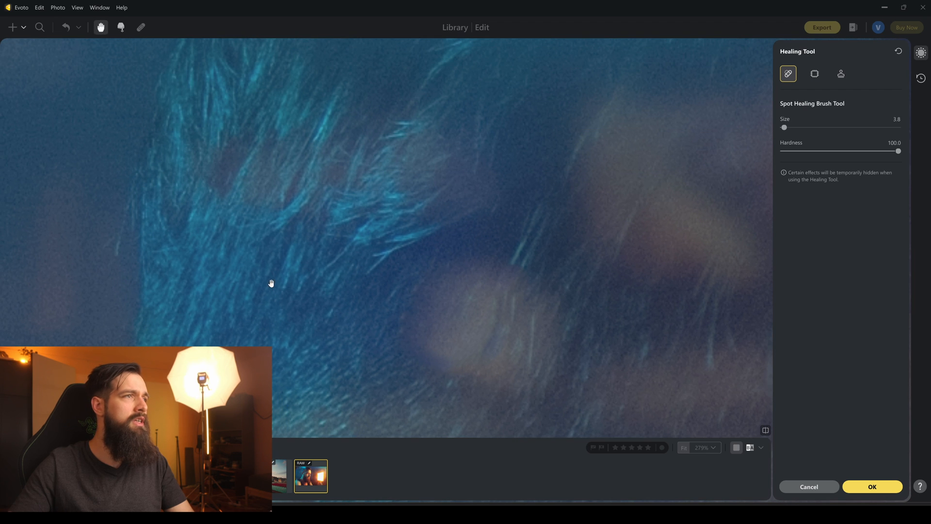
pyautogui.scroll(-8, 422, 271)
pyautogui.scroll(-4, 422, 271)
pyautogui.scroll(10, 516, 294)
pyautogui.moveTo(440, 225); pyautogui.dragTo(422, 270)
pyautogui.scroll(-10, 497, 294)
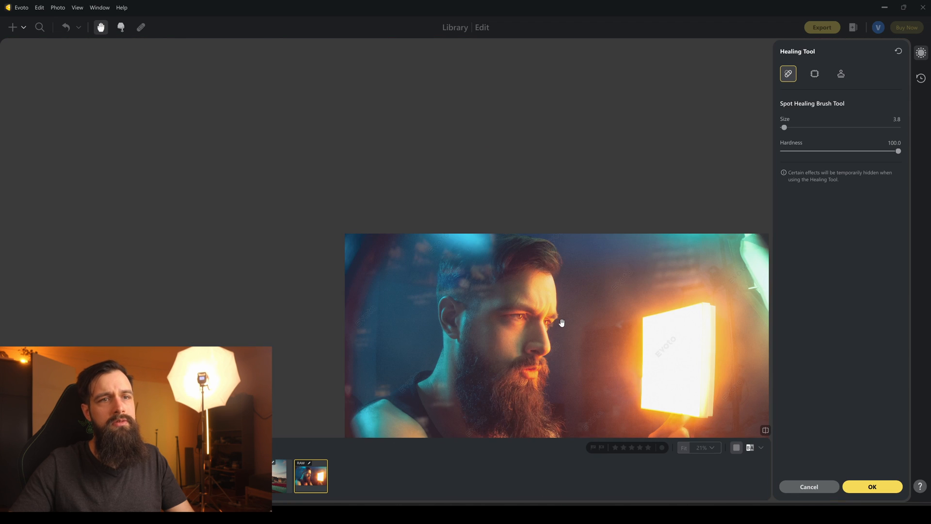
# Remove the bright bracket beside the teal light in the photo's upper right corner with the Spot Healing Brush and accept the healing.
pyautogui.moveTo(557, 322); pyautogui.dragTo(435, 218)
pyautogui.scroll(9, 607, 174)
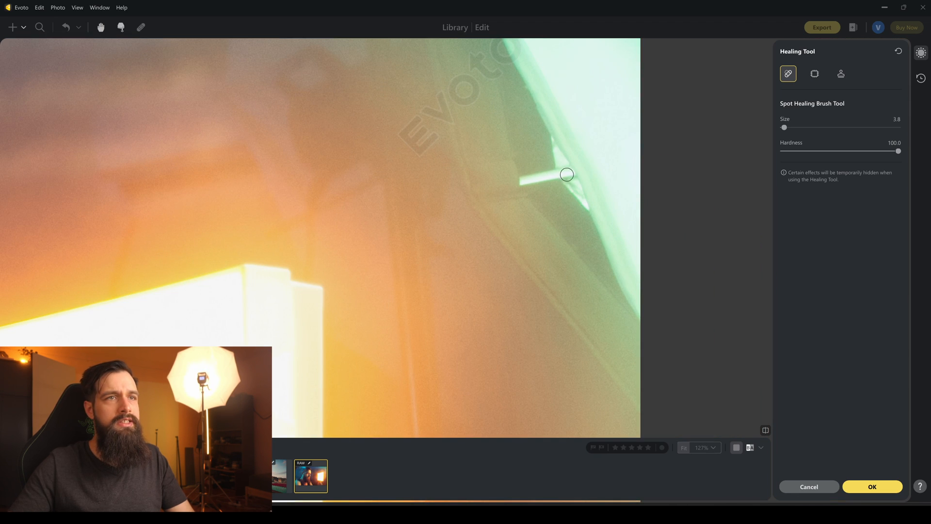
pyautogui.moveTo(514, 177)
pyautogui.mouseDown()
pyautogui.moveTo(561, 164)
pyautogui.moveTo(554, 132)
pyautogui.moveTo(587, 209)
pyautogui.moveTo(588, 162)
pyautogui.mouseUp()
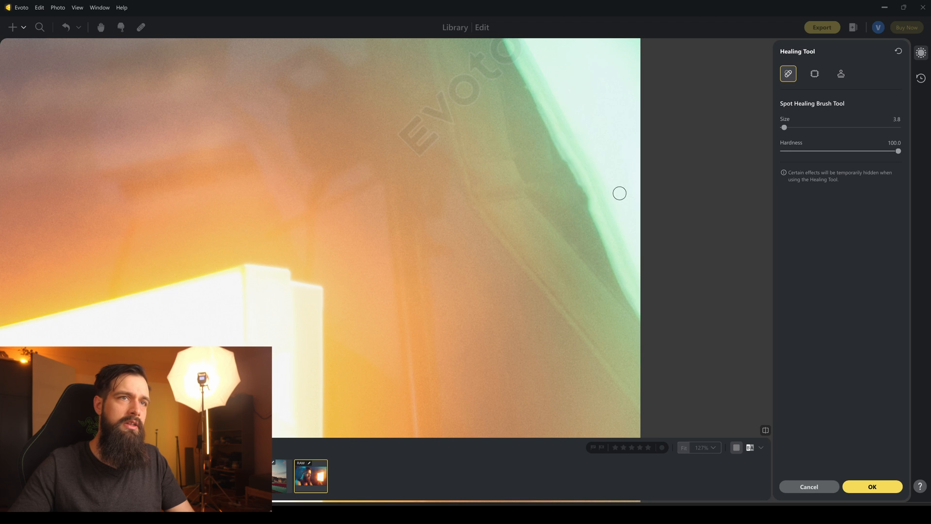
pyautogui.scroll(-10, 524, 189)
pyautogui.scroll(3, 506, 202)
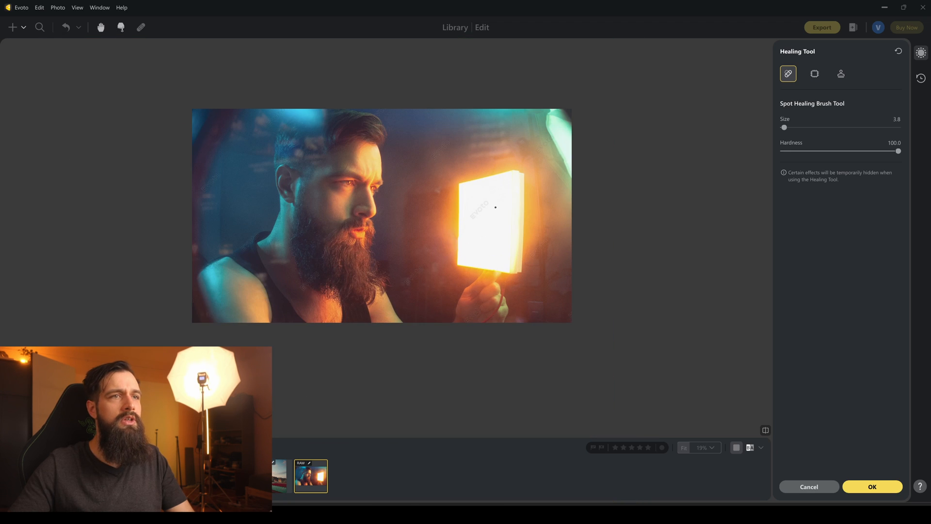
pyautogui.click(857, 484)
# Return to Portrait Retouching and look over the healed portrait.
pyautogui.click(917, 82)
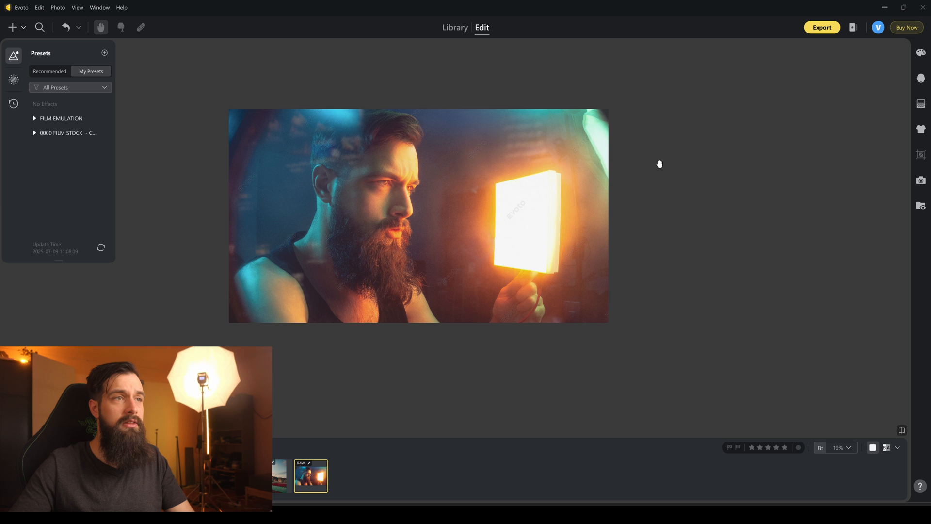
pyautogui.click(921, 78)
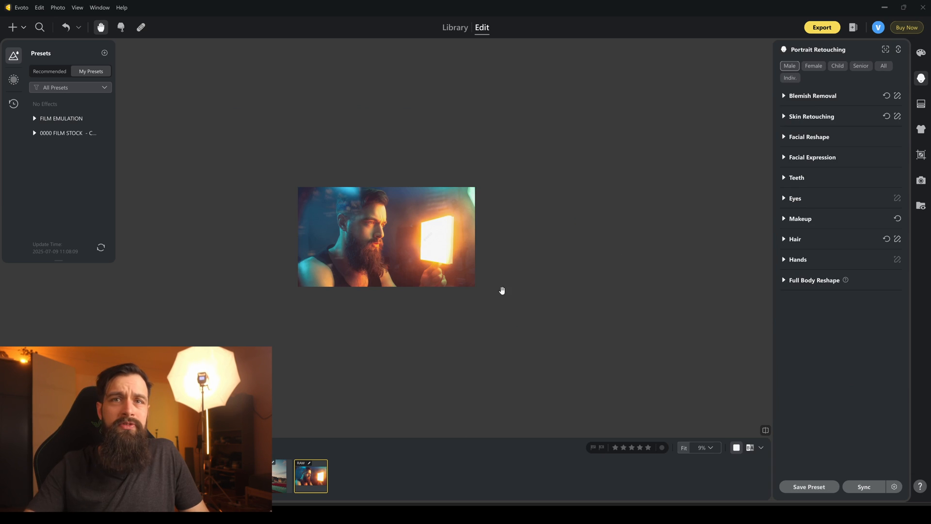
pyautogui.scroll(4, 449, 304)
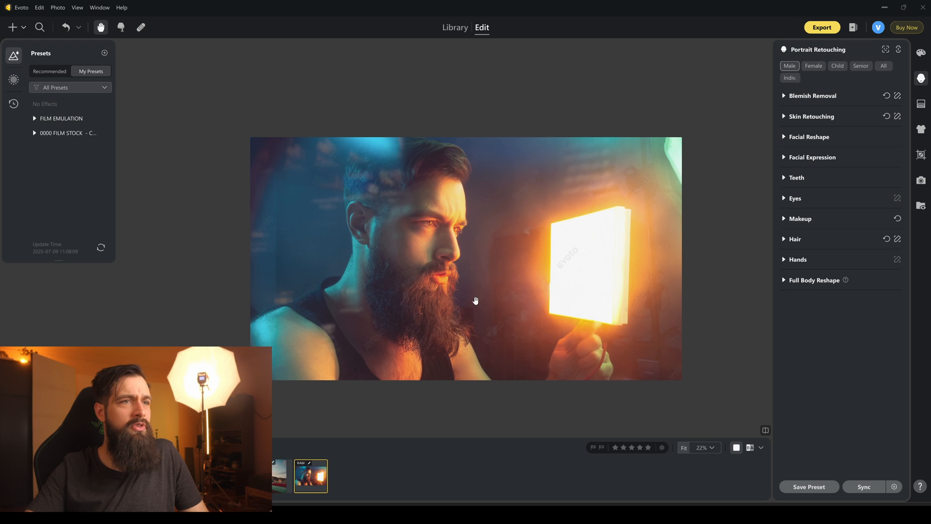
pyautogui.moveTo(474, 301); pyautogui.dragTo(454, 267)
# Open the photo of the man in the yellow hoodie and compare the hoodie before and after editing.
pyautogui.click(203, 476)
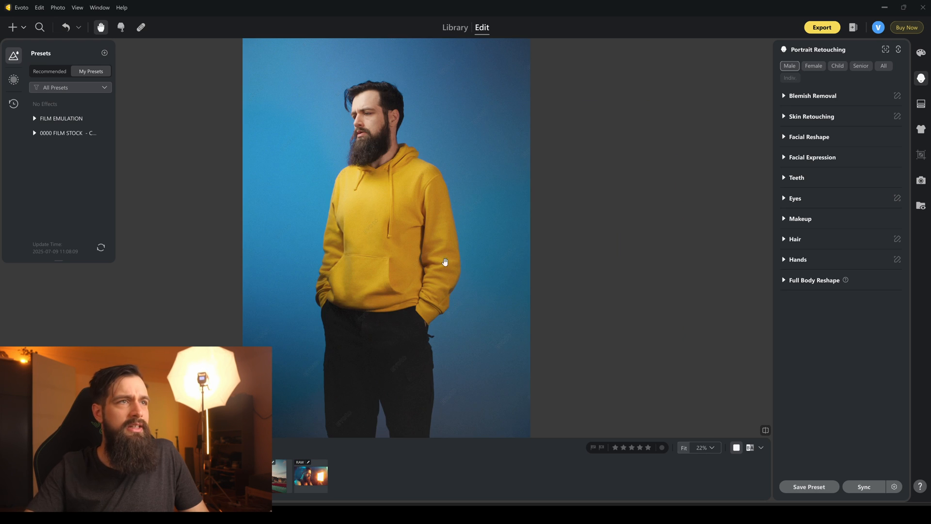
pyautogui.scroll(3, 387, 254)
pyautogui.moveTo(388, 262); pyautogui.dragTo(435, 352)
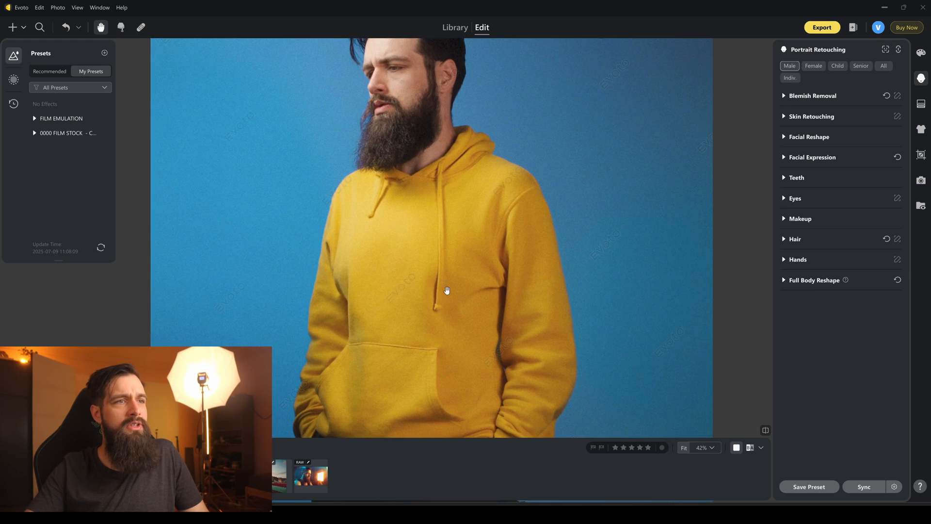
pyautogui.moveTo(439, 302); pyautogui.dragTo(444, 255)
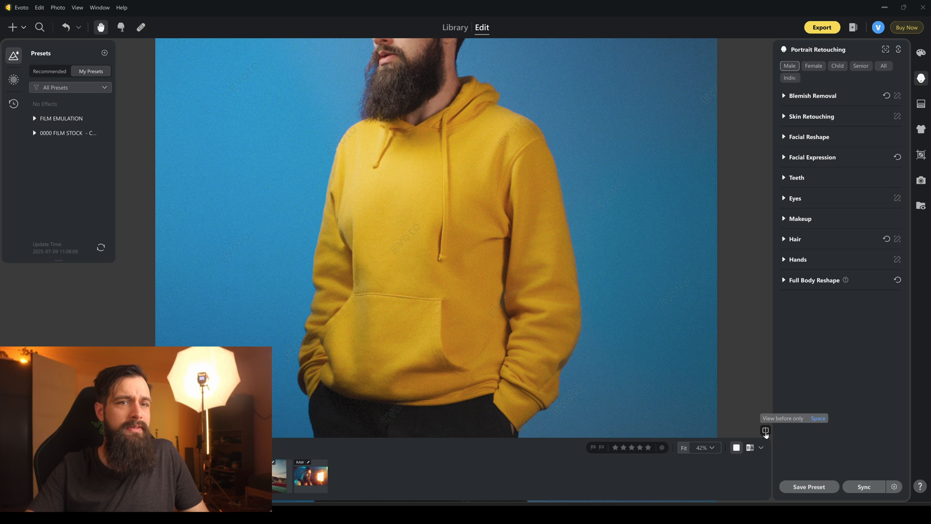
pyautogui.click(765, 431)
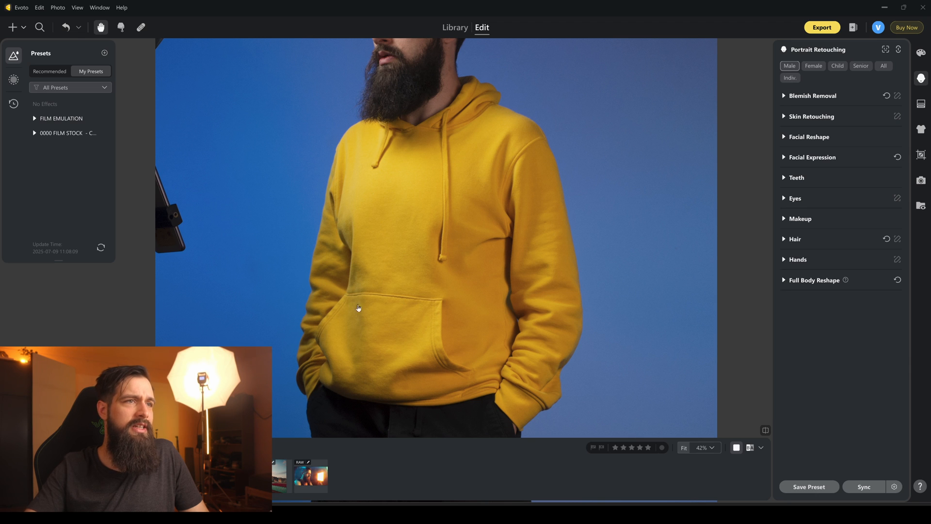
pyautogui.press('space')
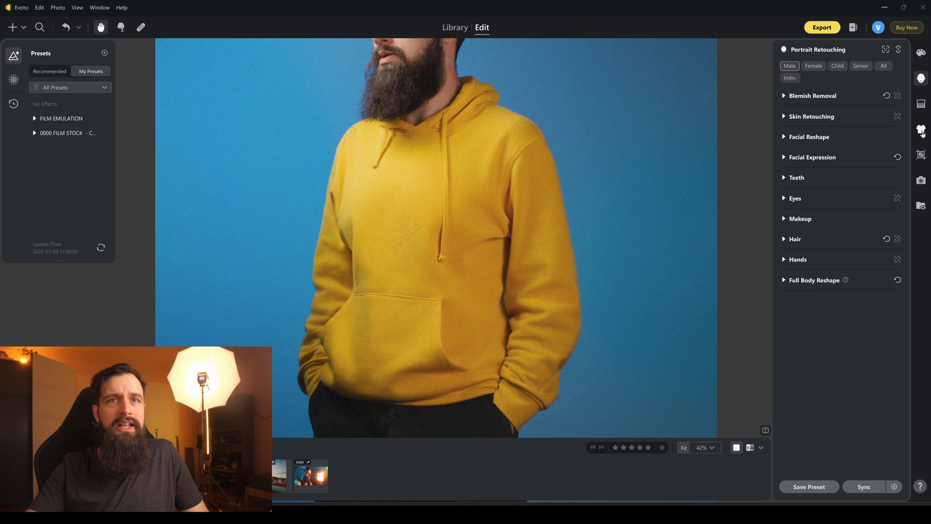
# Open Clothes & Accessories Adjustments and examine the hoodie photo's wrinkle removal and edge smoothing settings.
pyautogui.click(921, 131)
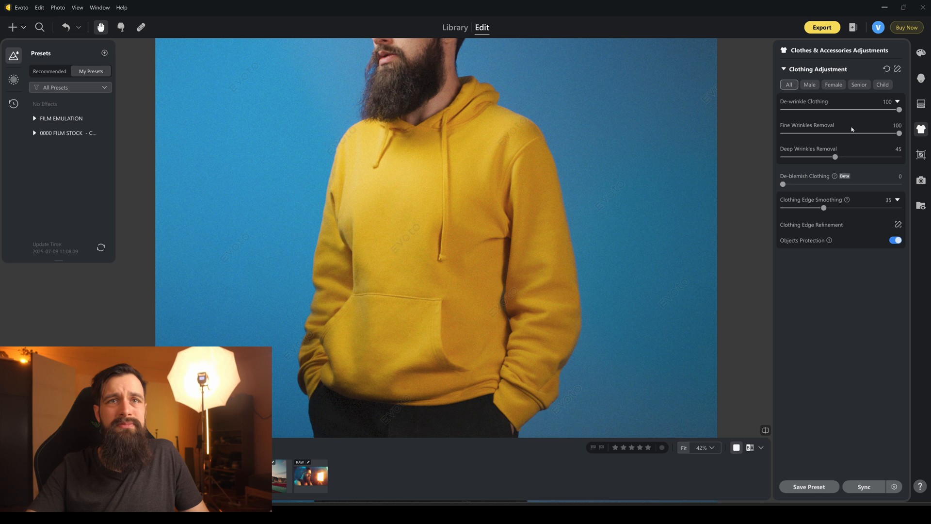
pyautogui.scroll(-7, 406, 256)
pyautogui.scroll(10, 408, 256)
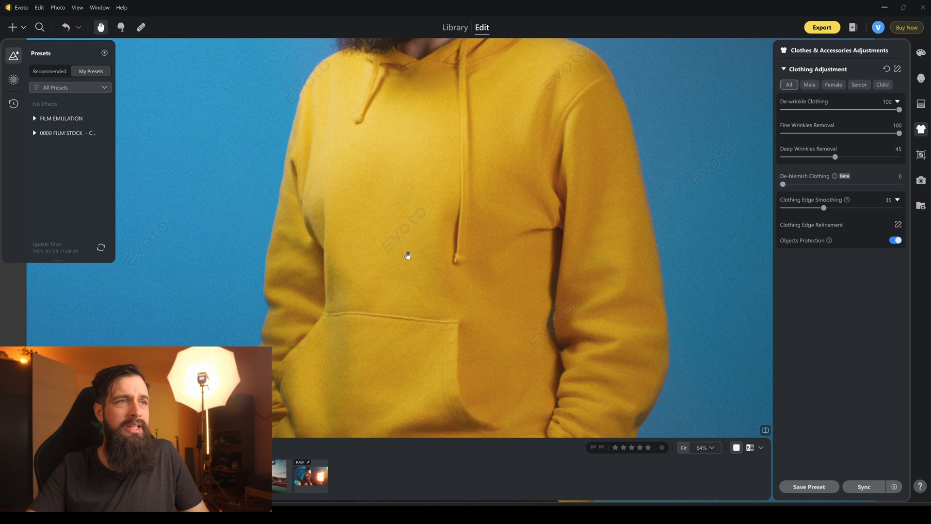
pyautogui.scroll(-5, 474, 216)
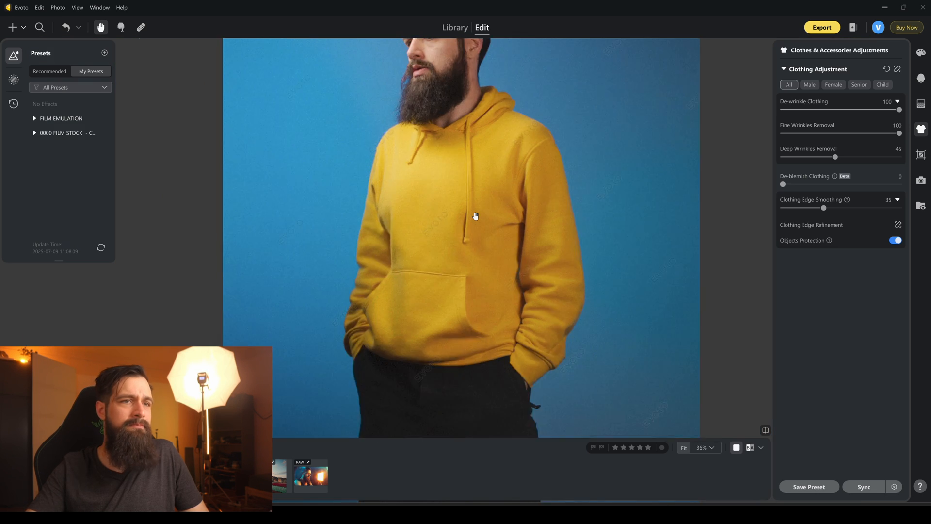